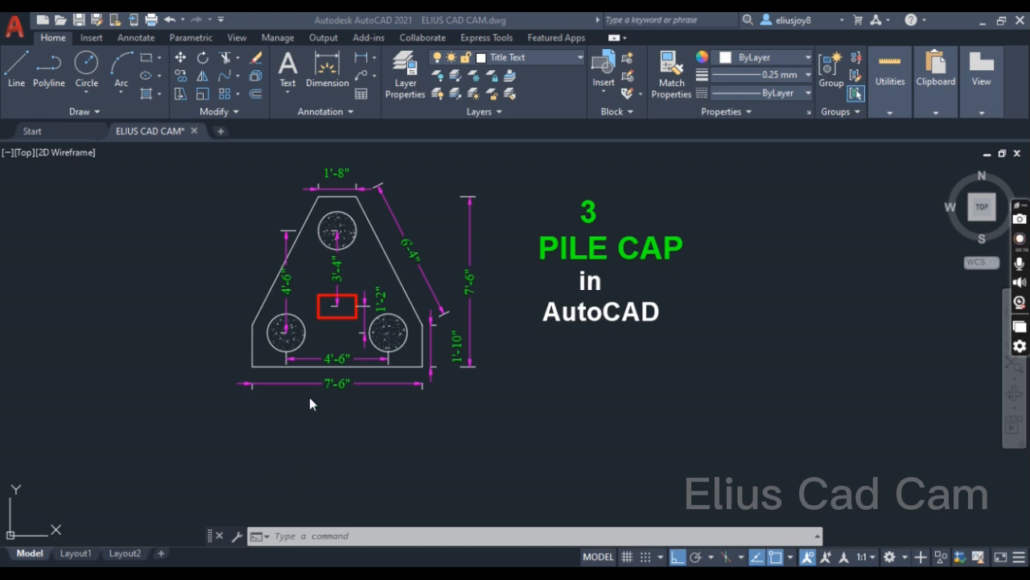
pyautogui.scroll(-3, 309, 397)
pyautogui.scroll(3, 342, 334)
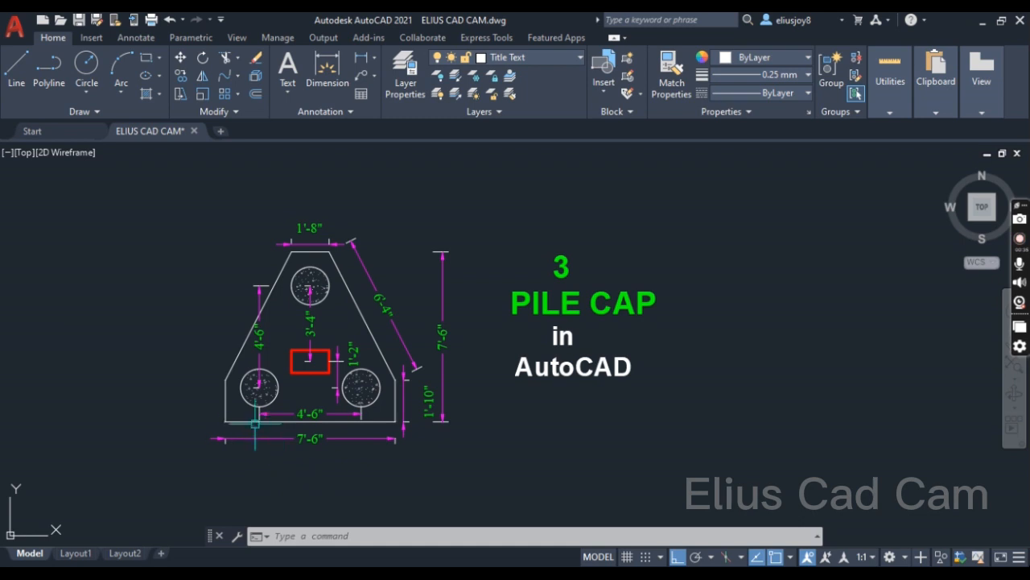
pyautogui.scroll(2, 246, 391)
pyautogui.scroll(-2, 290, 477)
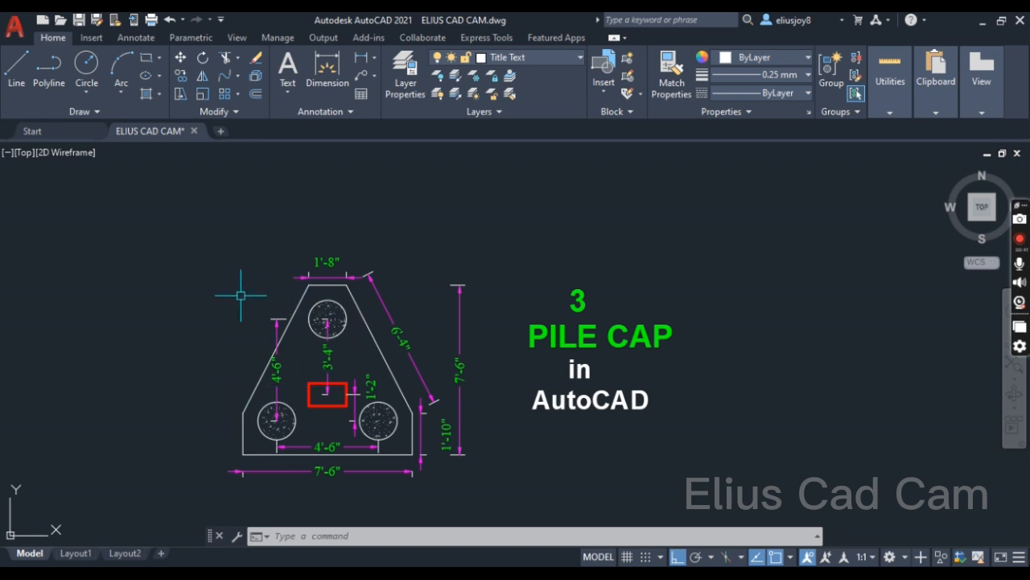
# - Draw a 7'-6" horizontal base line in the empty space to the right of the pile cap title text
pyautogui.scroll(-2, 241, 295)
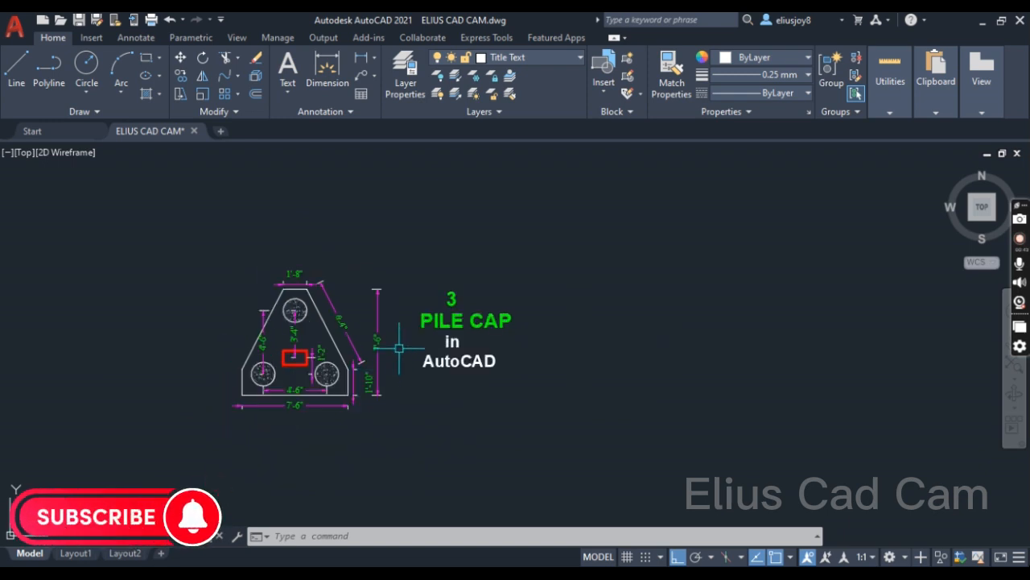
pyautogui.click(17, 71)
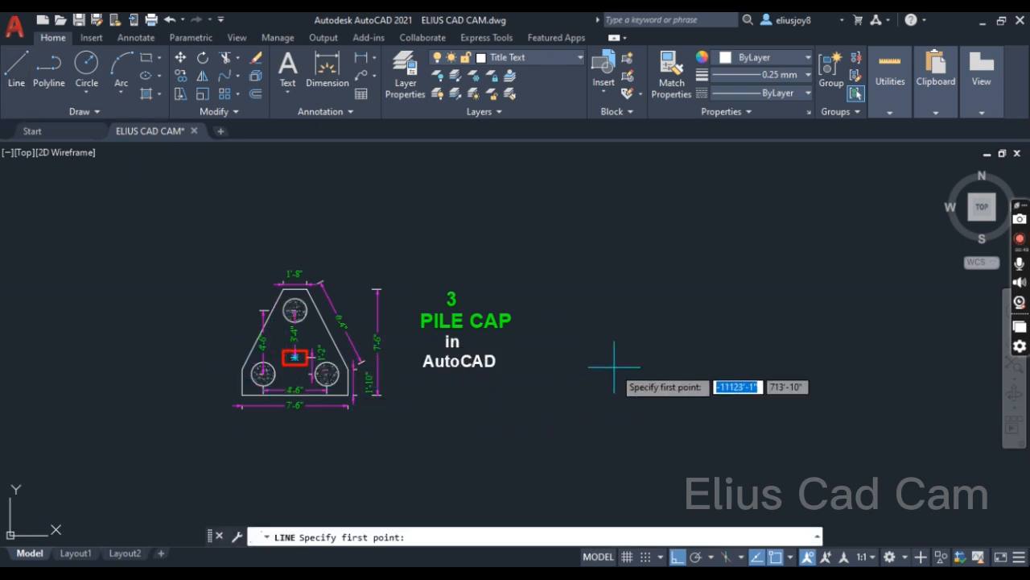
pyautogui.scroll(2, 616, 366)
pyautogui.scroll(-1, 290, 383)
pyautogui.click(429, 370)
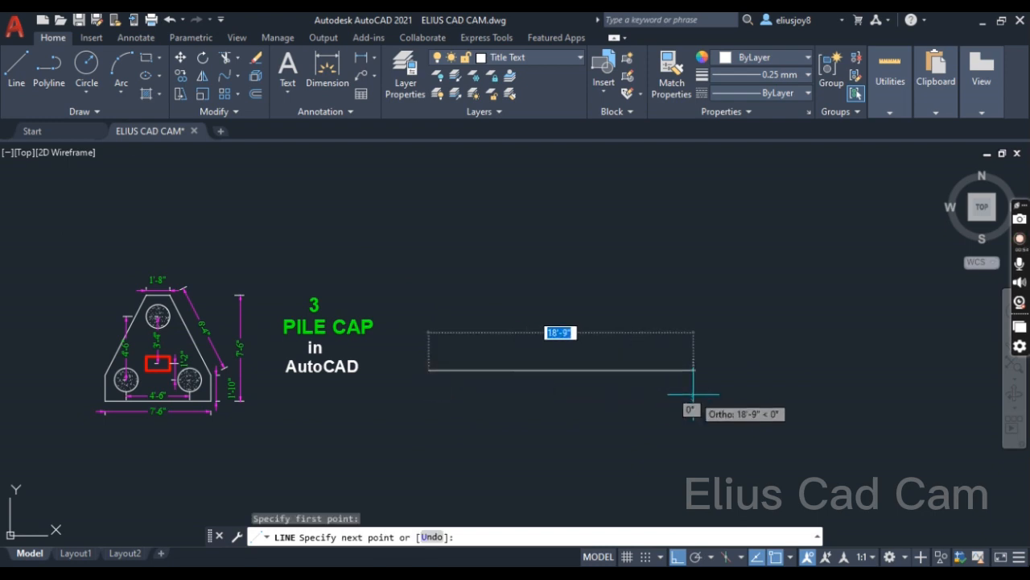
pyautogui.write("7'-6")
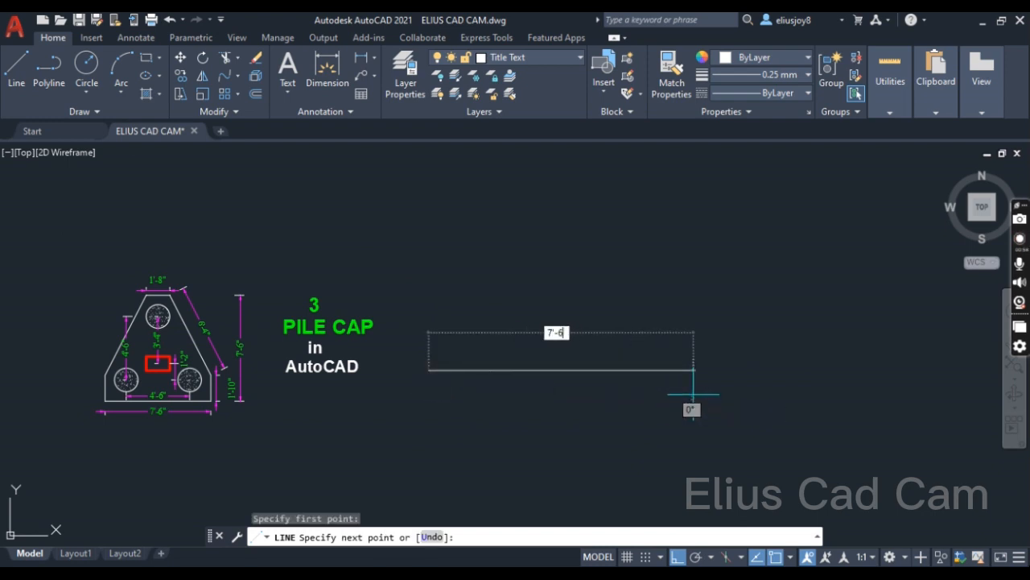
pyautogui.press('Return')
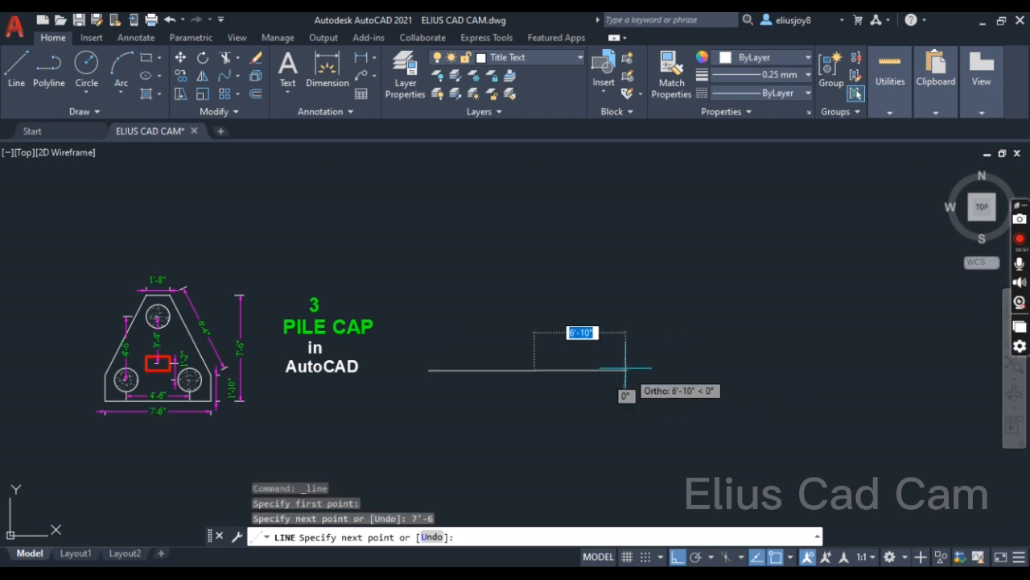
pyautogui.press('Return')
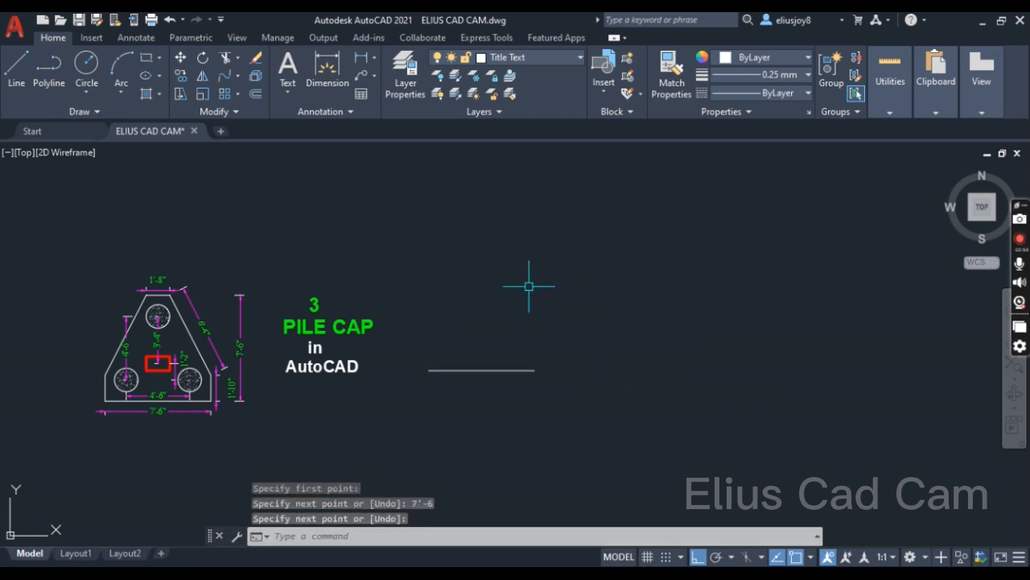
# - Offset the horizontal base line upward by 7'-6"
pyautogui.scroll(2, 463, 368)
pyautogui.scroll(-2, 547, 406)
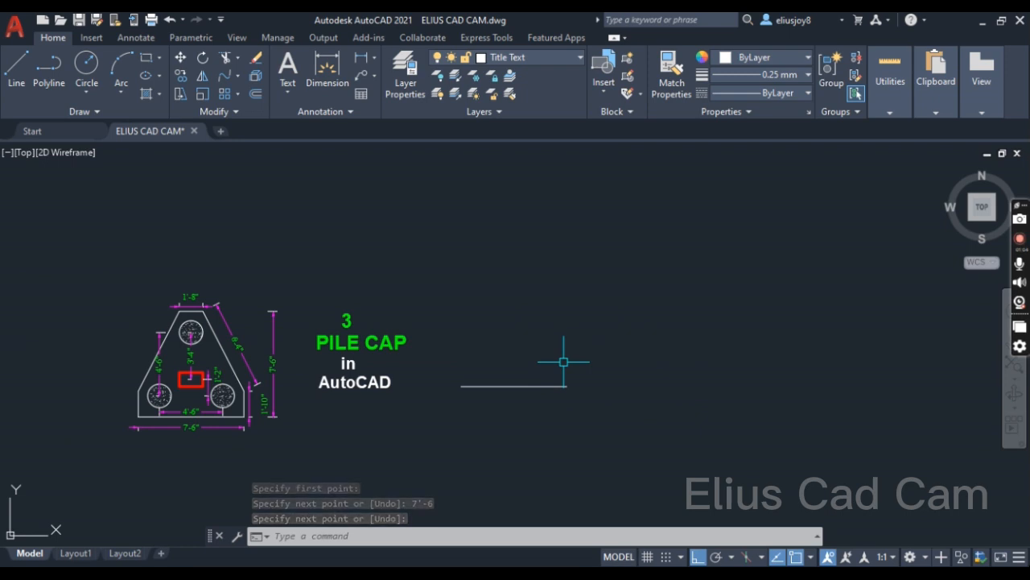
pyautogui.write('o')
pyautogui.press('Return')
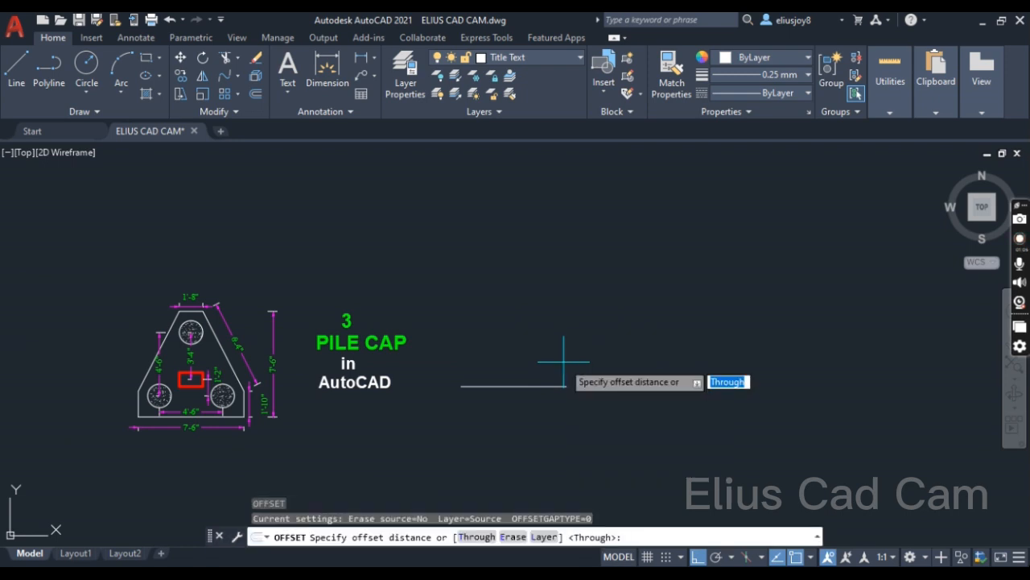
pyautogui.write("7'-6")
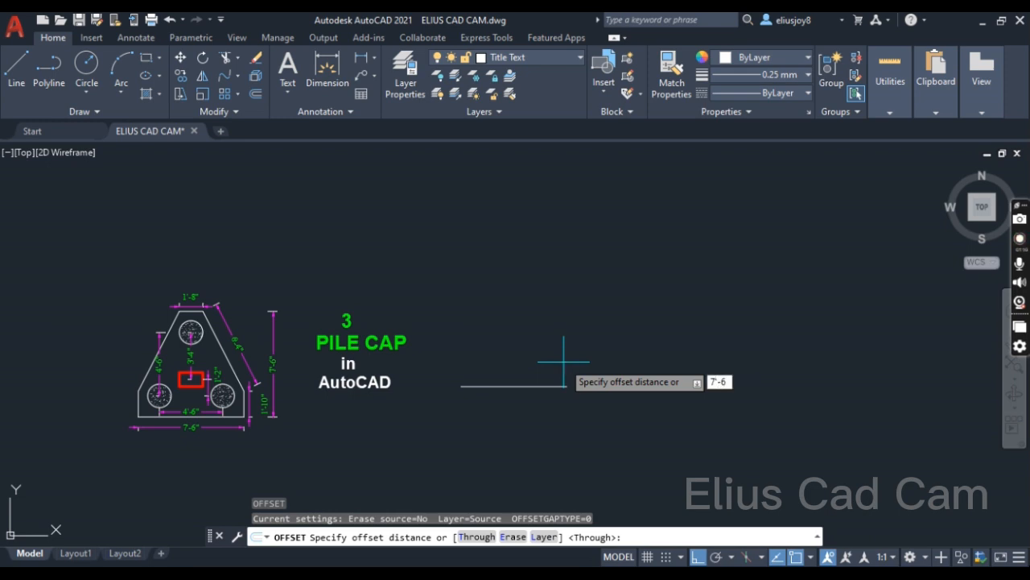
pyautogui.press('Return')
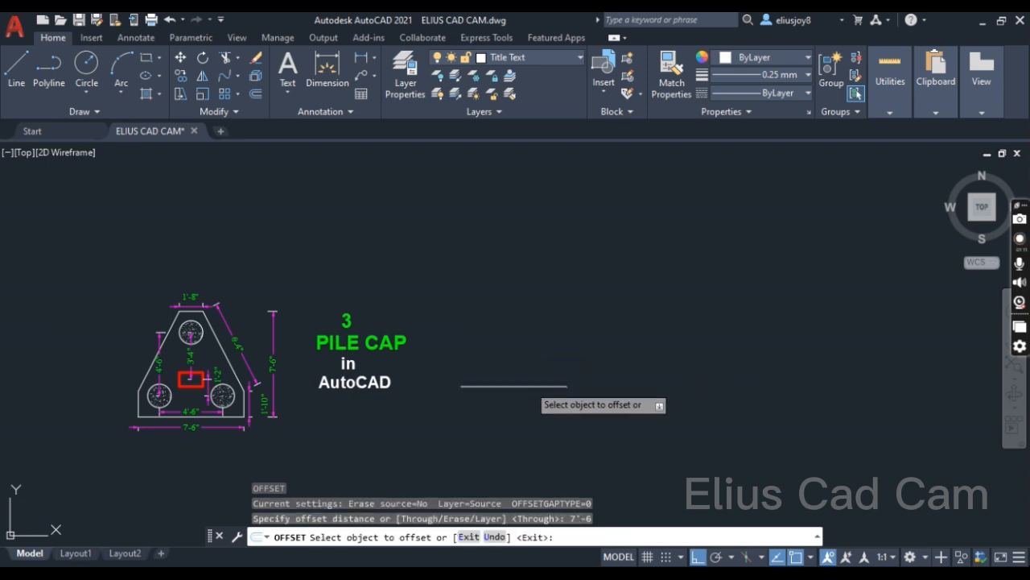
pyautogui.click(529, 385)
pyautogui.click(529, 287)
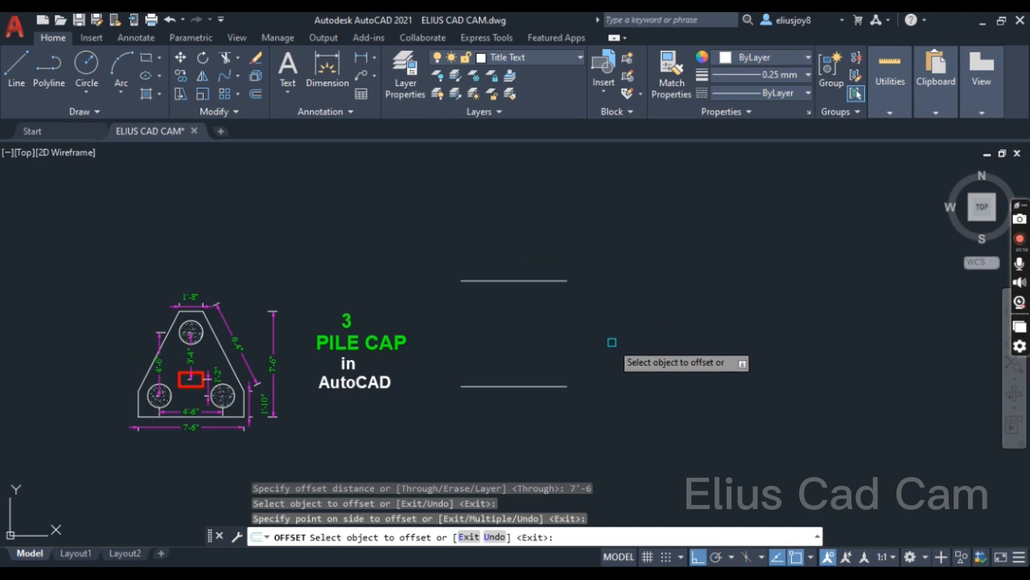
pyautogui.press('Return')
# - Offset the horizontal base line upward by 1'-10"
pyautogui.press('Return')
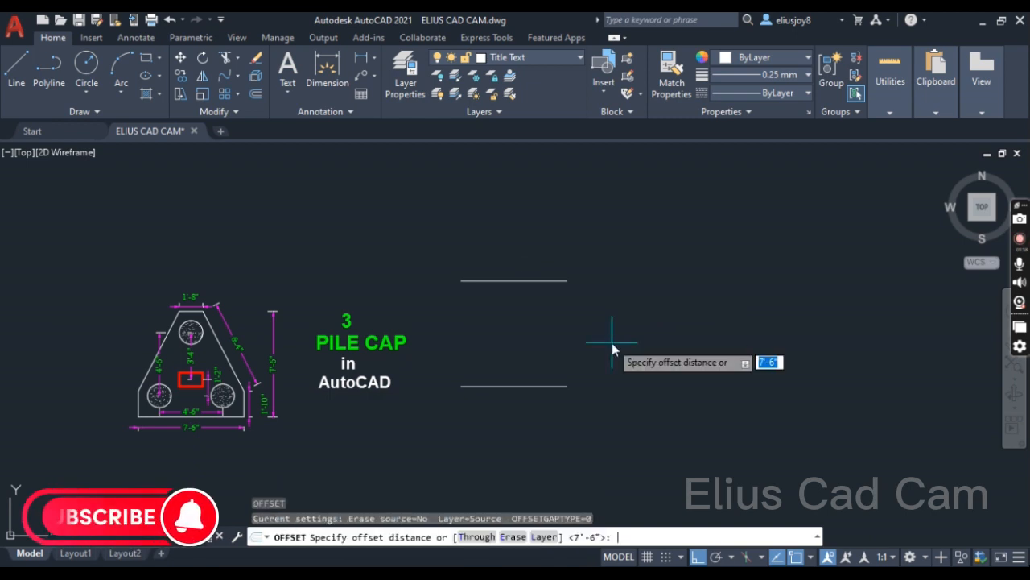
pyautogui.write("1'-10")
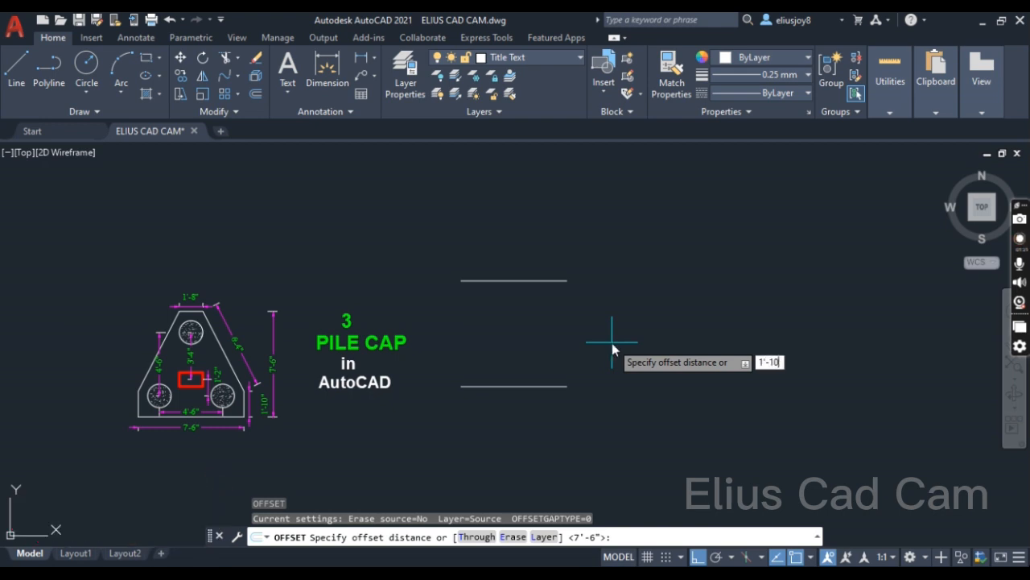
pyautogui.press('Return')
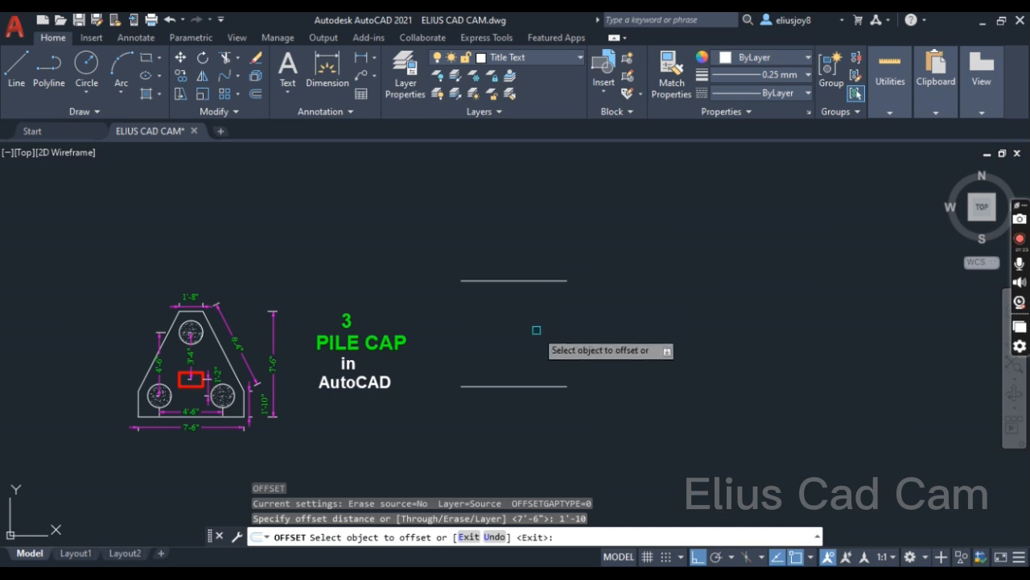
pyautogui.click(523, 387)
pyautogui.click(539, 334)
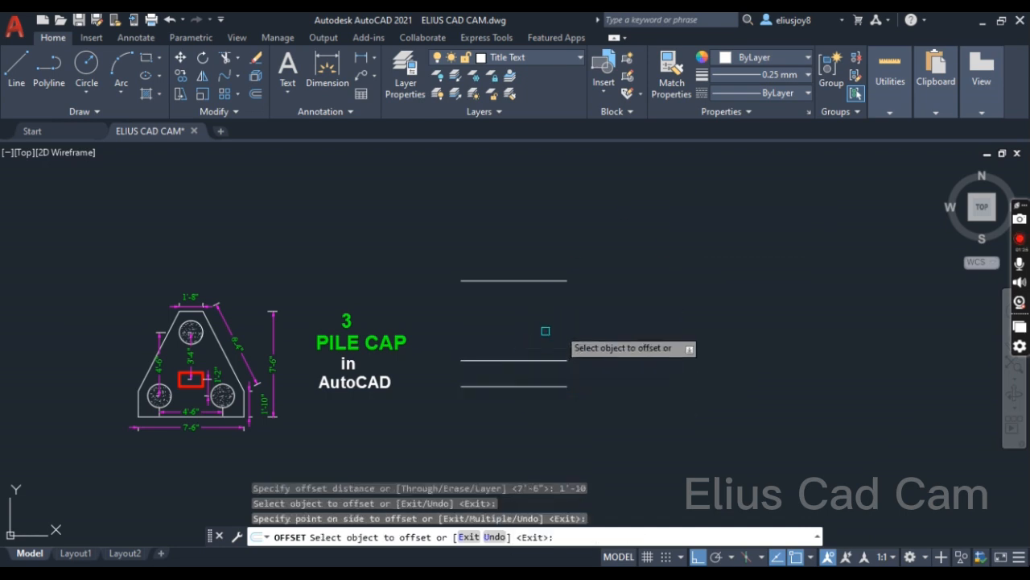
pyautogui.press('Return')
pyautogui.press('Return')
pyautogui.press('Return')
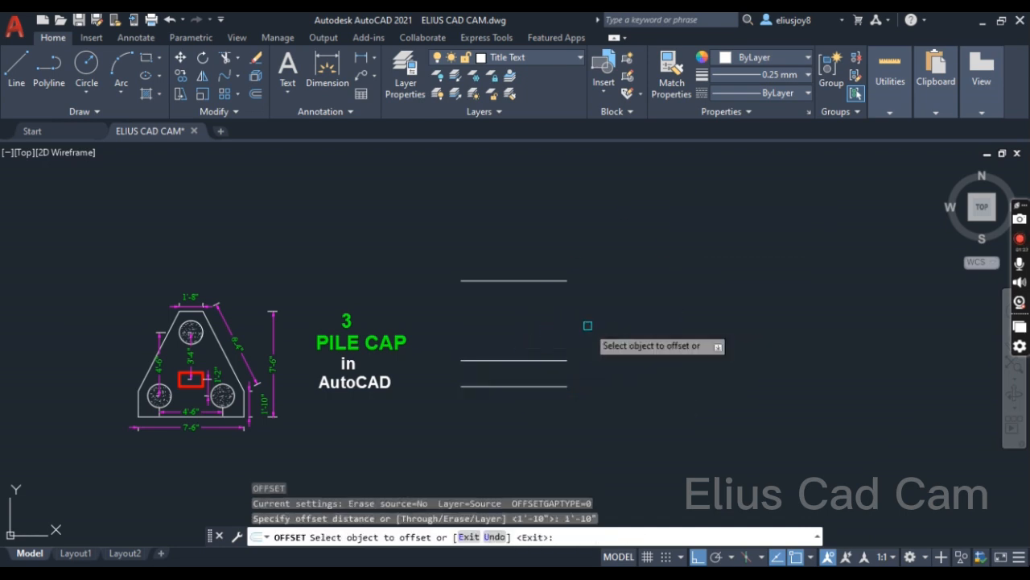
pyautogui.press('Escape')
pyautogui.press('Escape')
pyautogui.press('Escape')
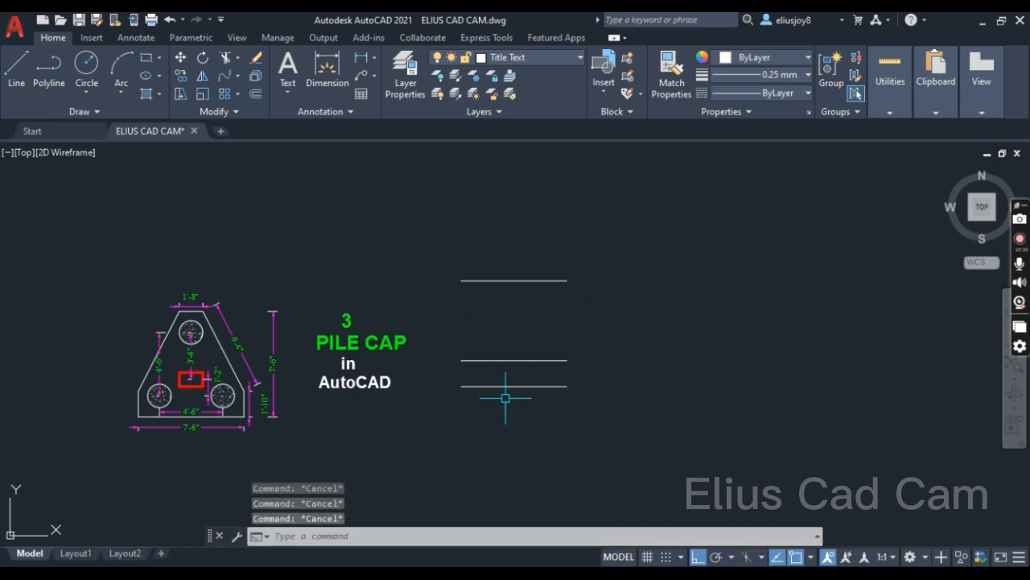
# - Draw a vertical center line from the midpoint of the base line to the midpoint of the uppermost horizontal line
pyautogui.click(16, 68)
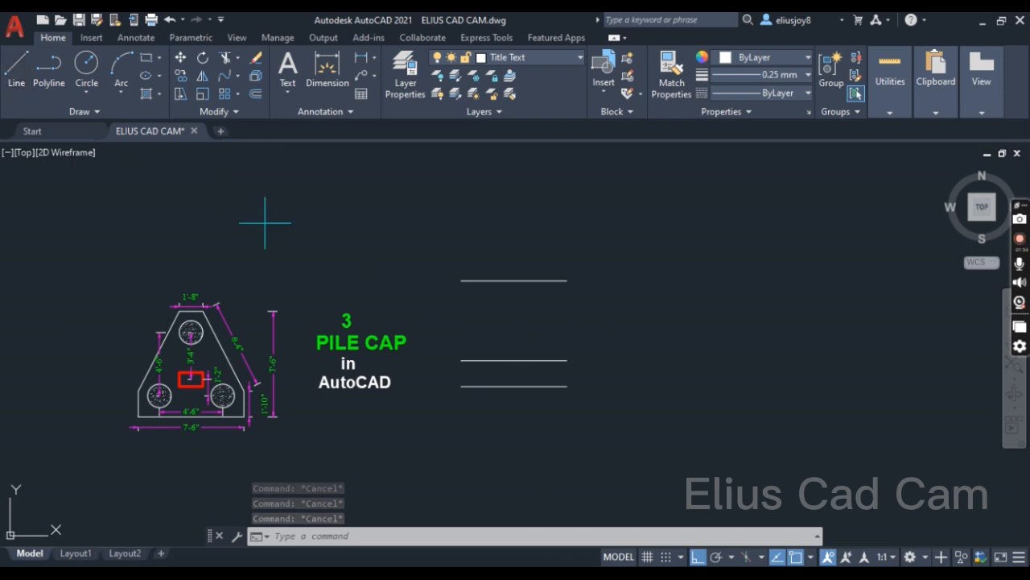
pyautogui.click(513, 387)
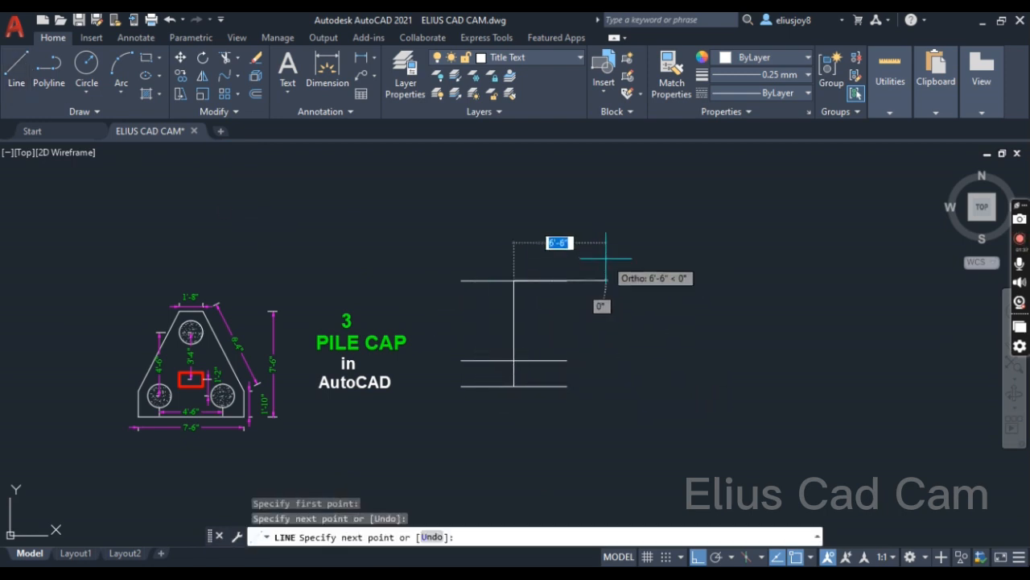
pyautogui.press('Return')
# - Offset the vertical center line 10" to both its right and left sides
pyautogui.write('o')
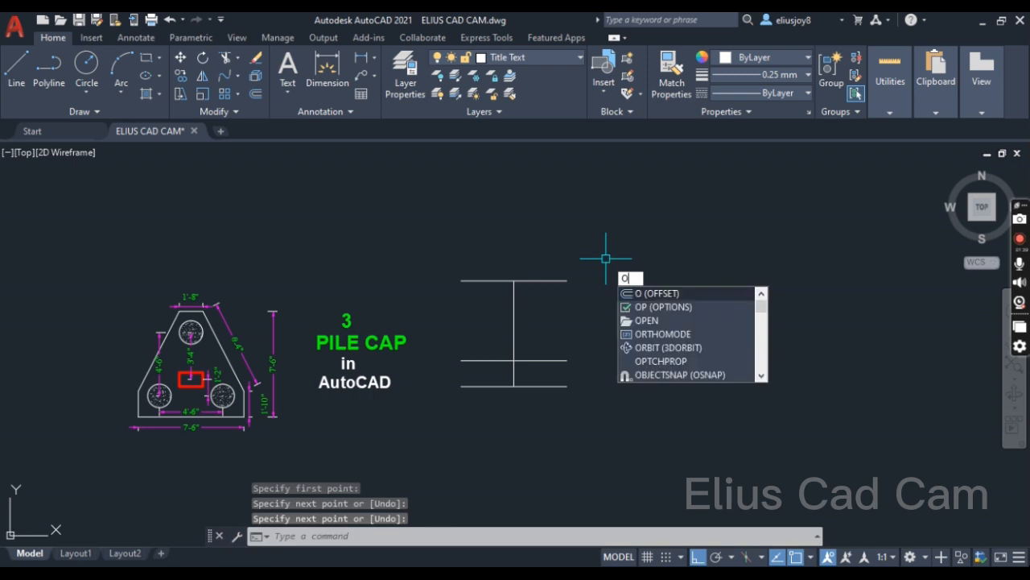
pyautogui.press('Return')
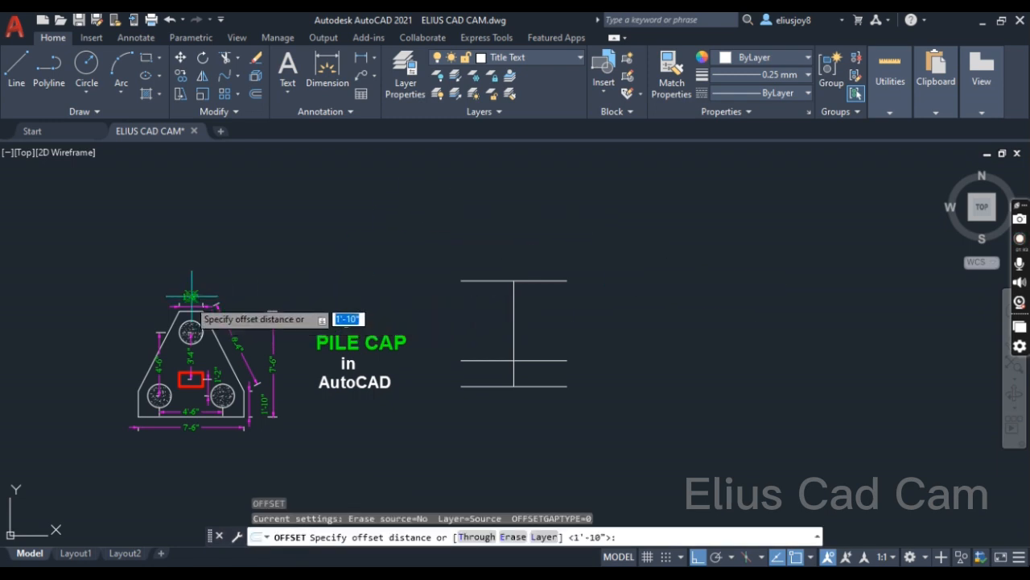
pyautogui.scroll(5, 197, 311)
pyautogui.scroll(-4, 197, 311)
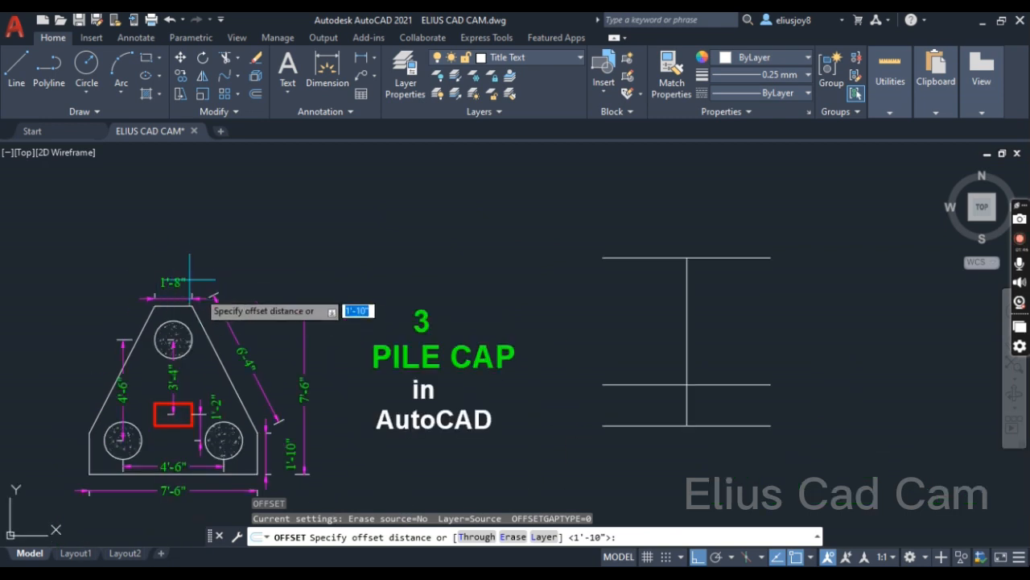
pyautogui.scroll(-2, 265, 281)
pyautogui.scroll(4, 532, 274)
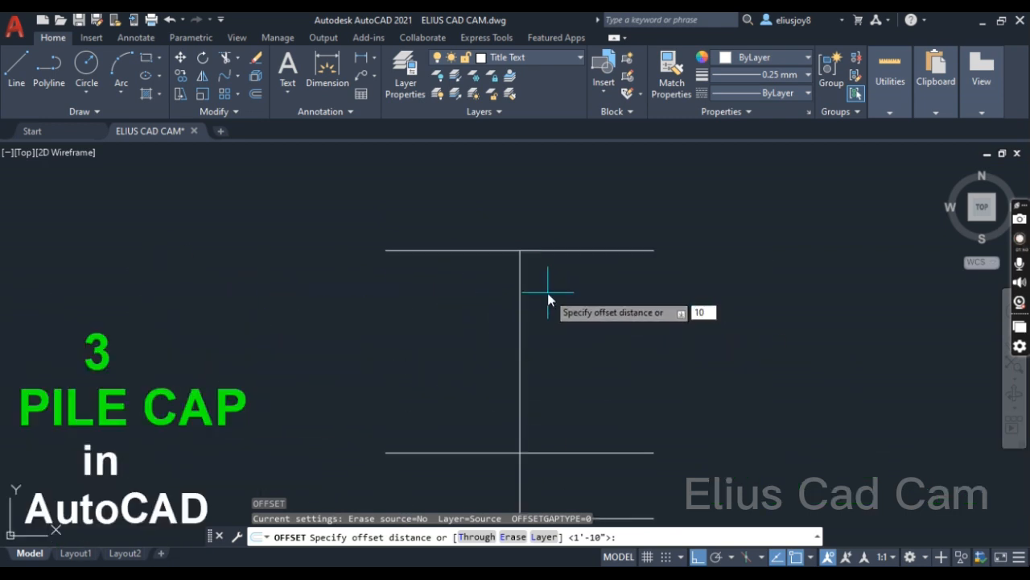
pyautogui.press('Return')
pyautogui.click(521, 303)
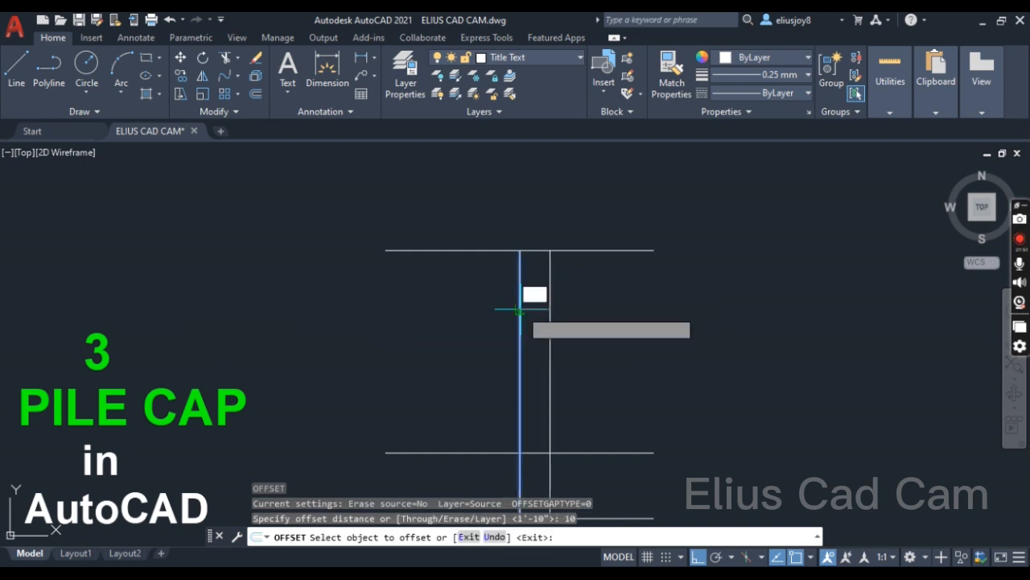
pyautogui.click(533, 292)
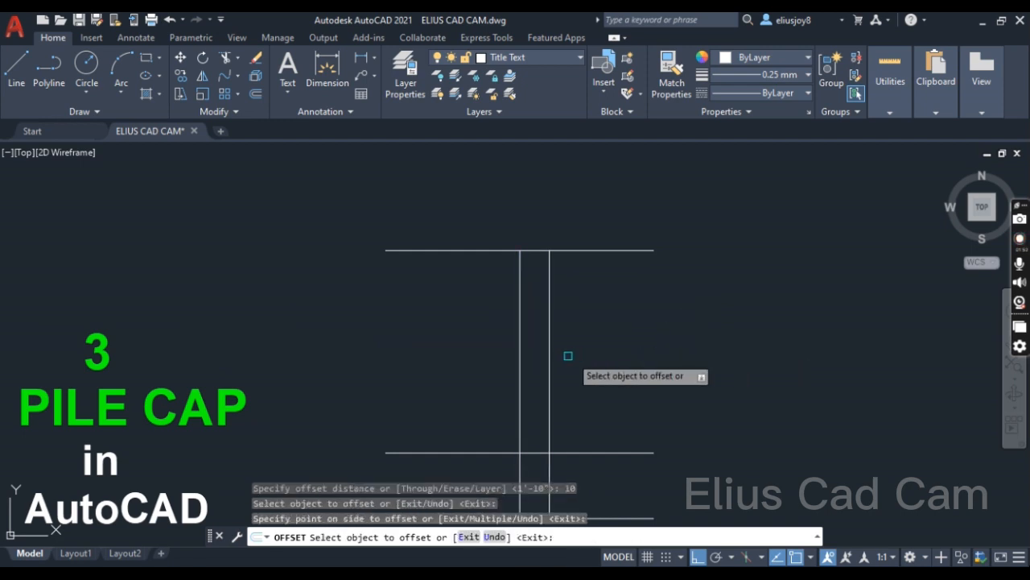
pyautogui.click(520, 339)
pyautogui.click(503, 331)
pyautogui.scroll(-3, 669, 328)
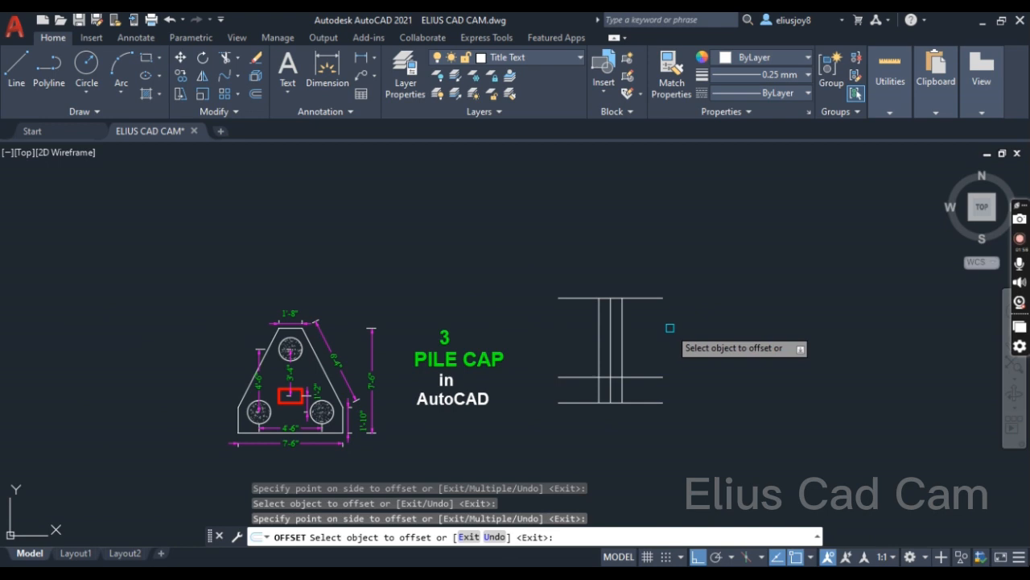
pyautogui.press('Escape')
pyautogui.press('Escape')
pyautogui.press('Escape')
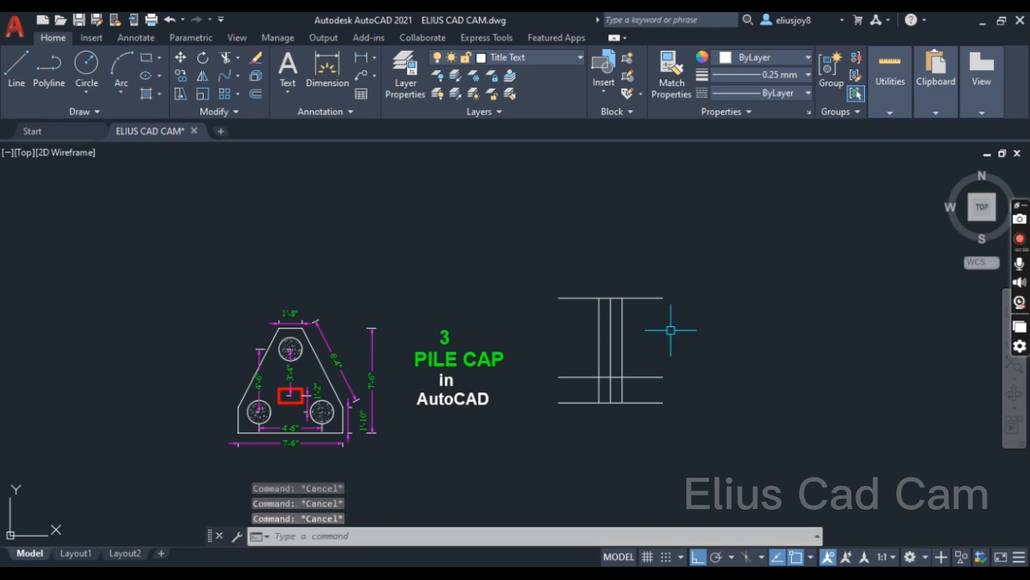
# - Draw the left outline from the base line's left end up to the 1'-10" offset line, continuing diagonally to the left vertical's upper end
pyautogui.write('l')
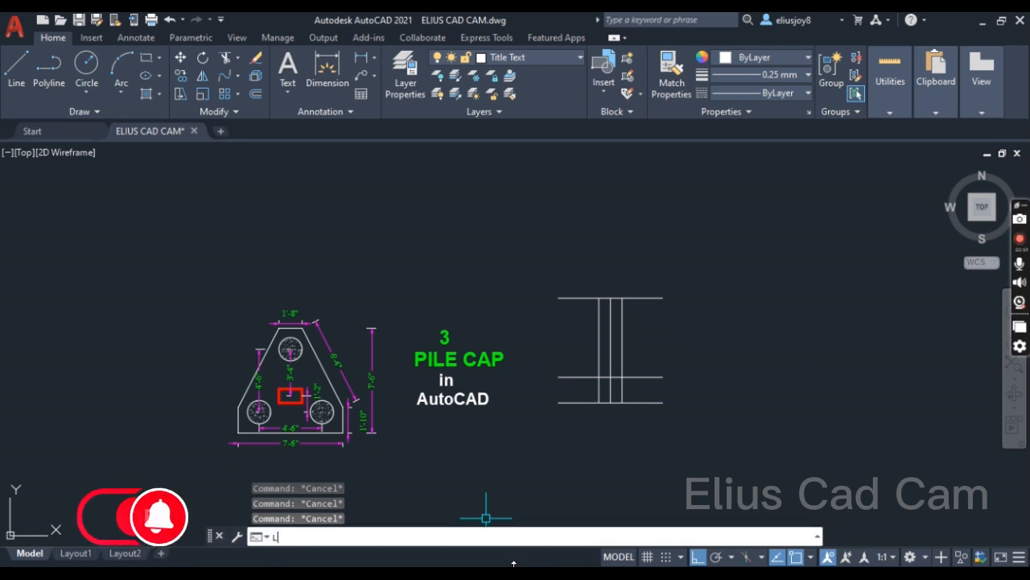
pyautogui.press('Return')
pyautogui.scroll(2, 579, 402)
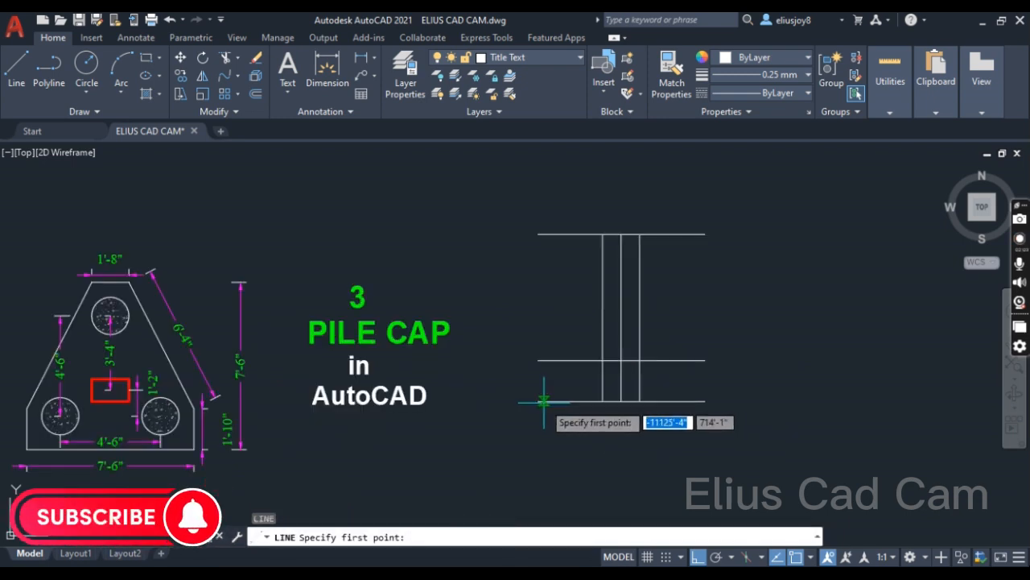
pyautogui.click(538, 400)
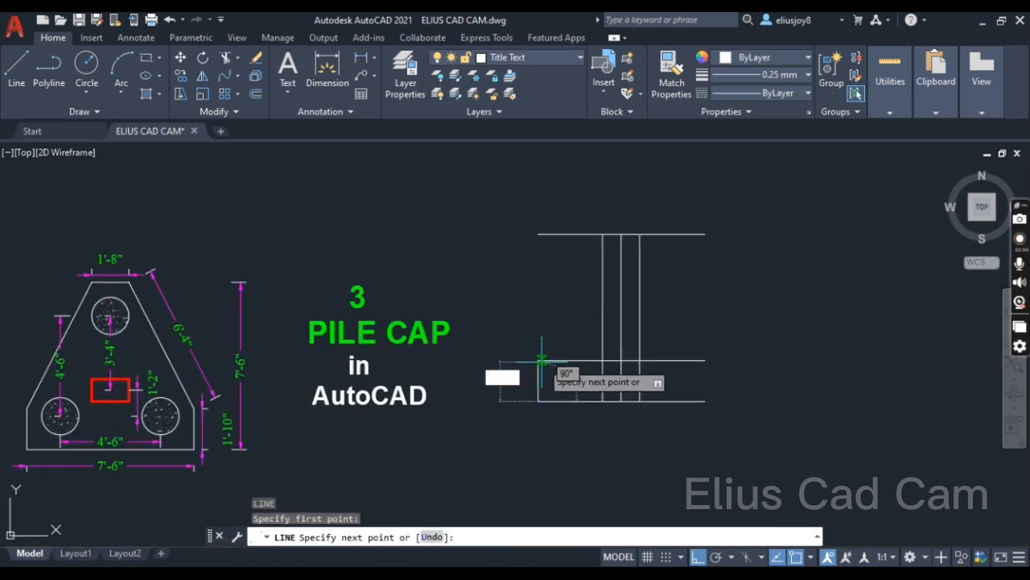
pyautogui.click(539, 359)
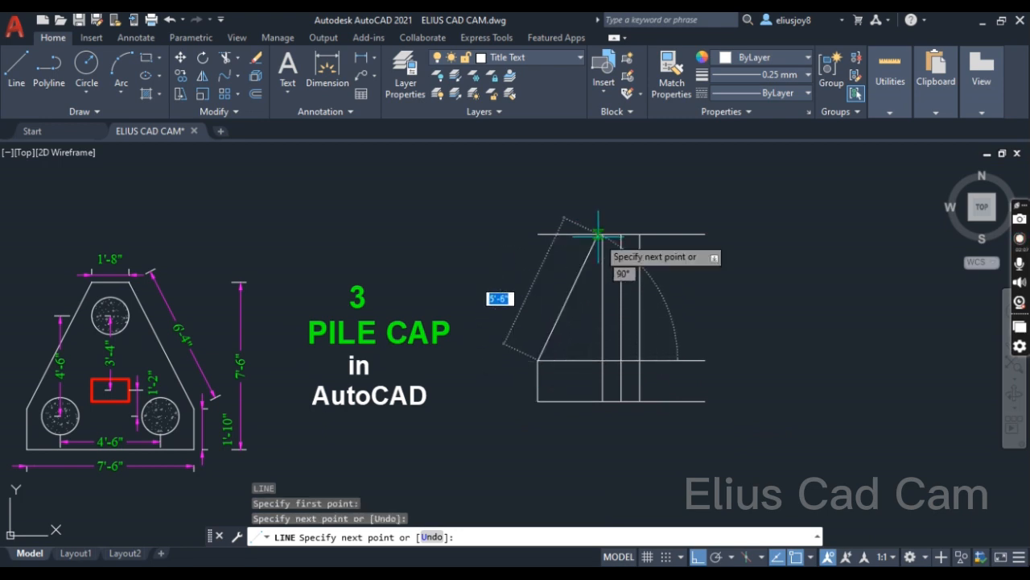
pyautogui.click(602, 234)
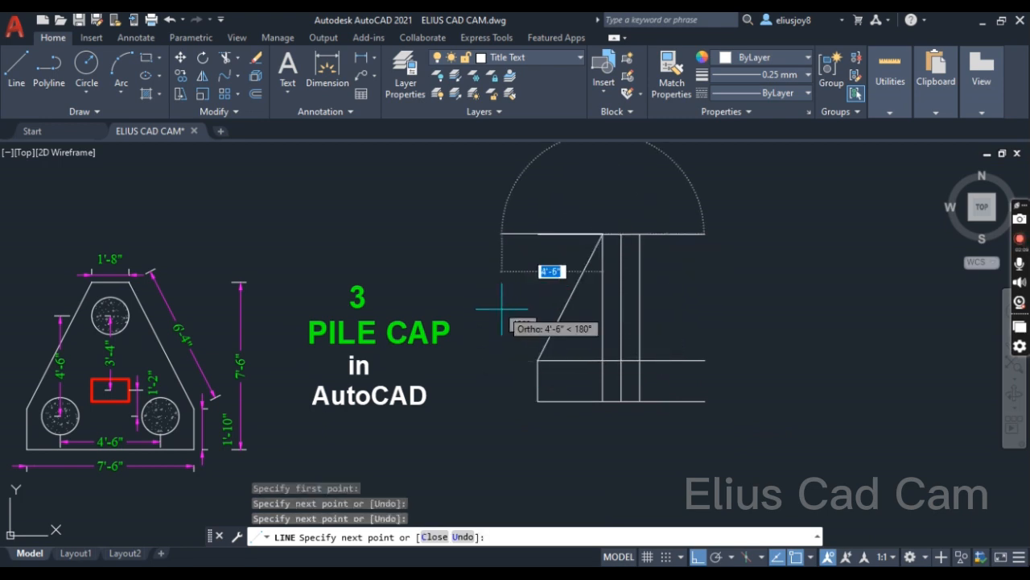
pyautogui.press('Return')
# - Draw the right outline from the base line's right end up to the 1'-10" offset line, continuing diagonally to the right vertical's upper end
pyautogui.press('Return')
pyautogui.scroll(6, 753, 388)
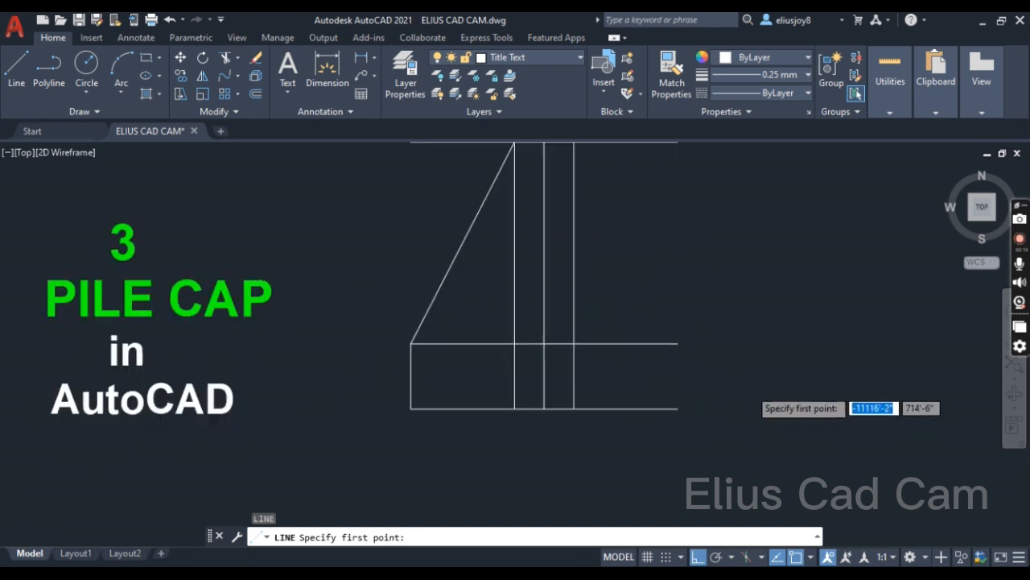
pyautogui.click(566, 442)
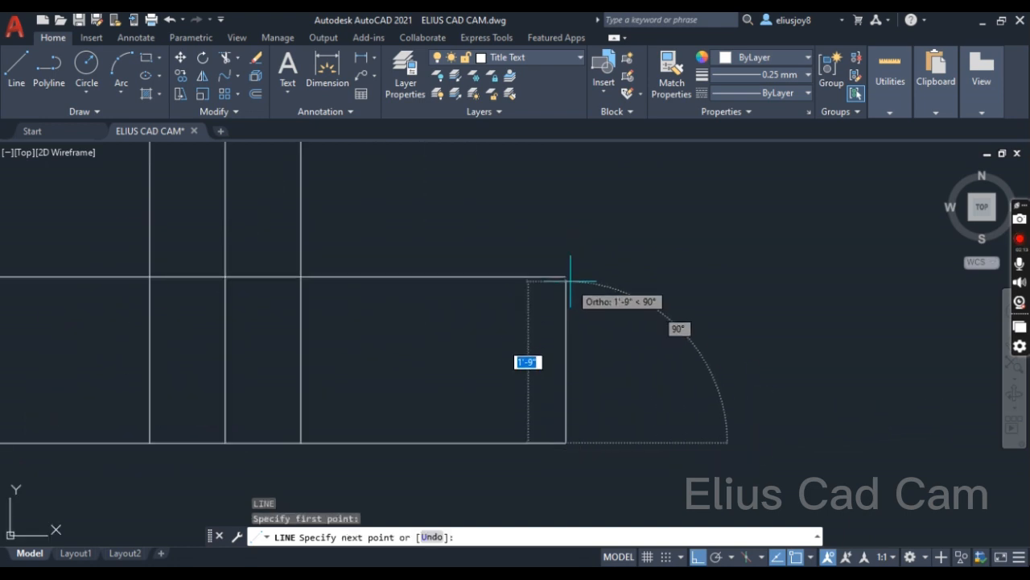
pyautogui.scroll(-8, 658, 467)
pyautogui.scroll(5, 644, 382)
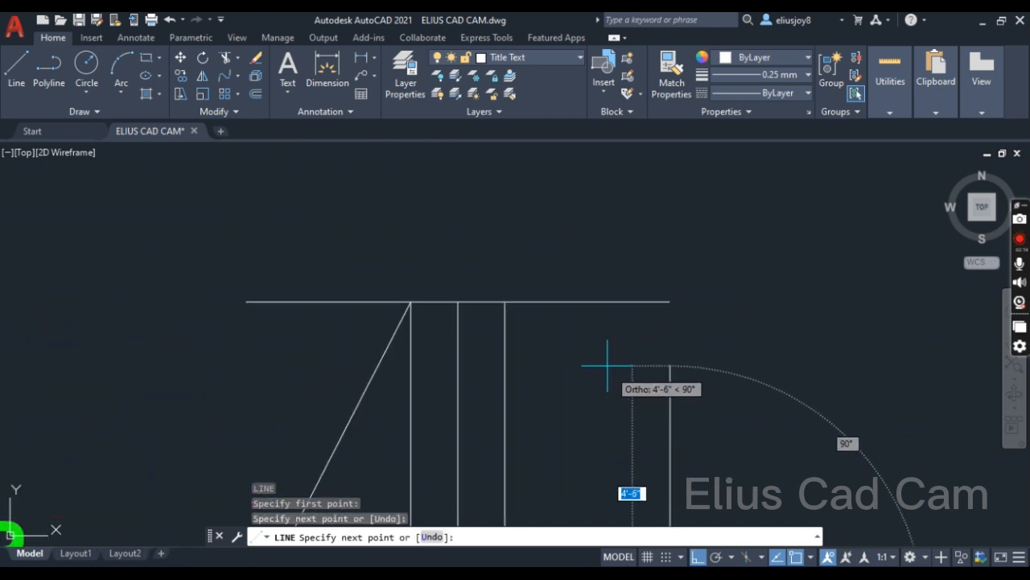
pyautogui.click(606, 358)
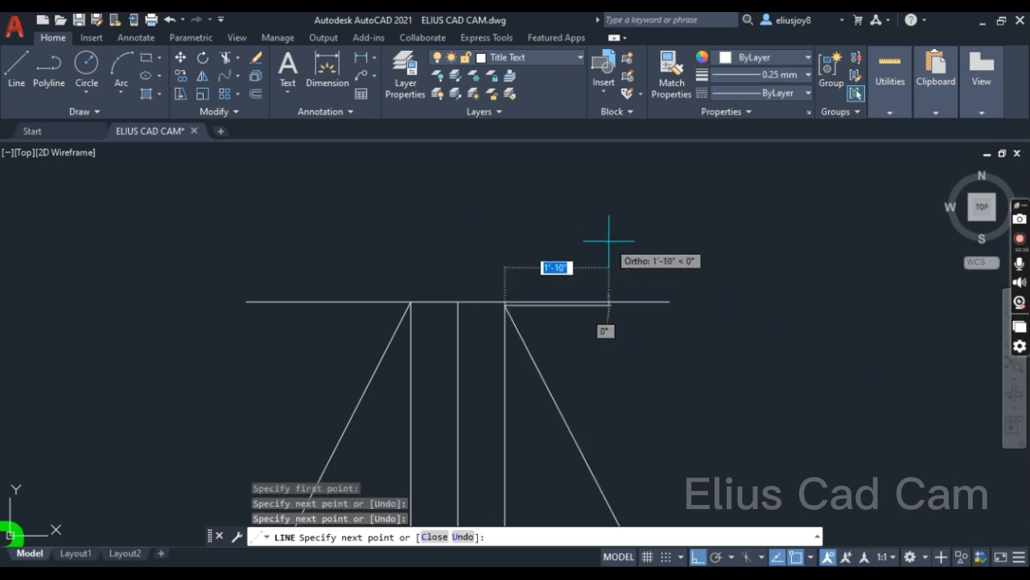
pyautogui.hotkey('ctrl', 'z')
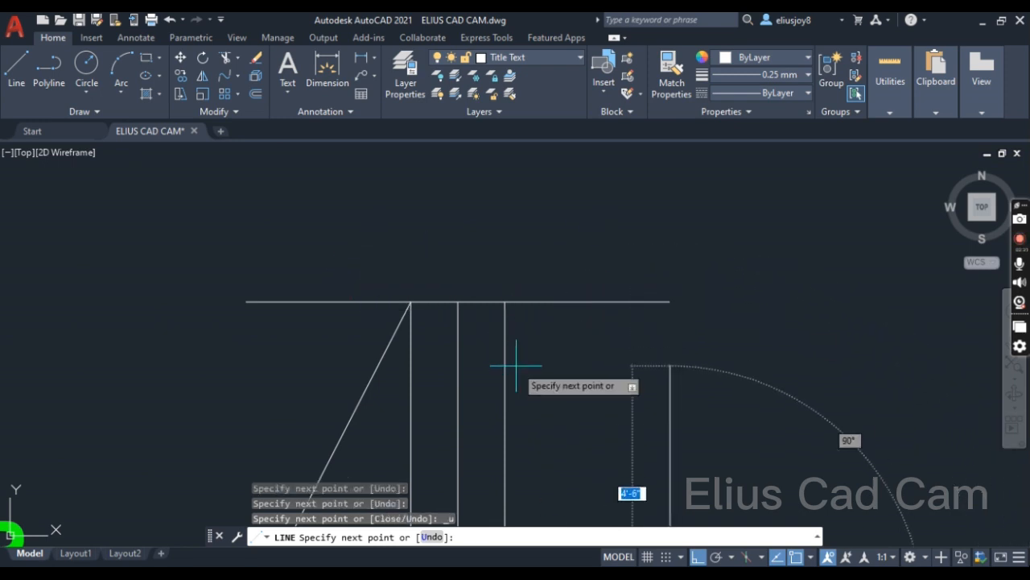
pyautogui.scroll(4, 524, 301)
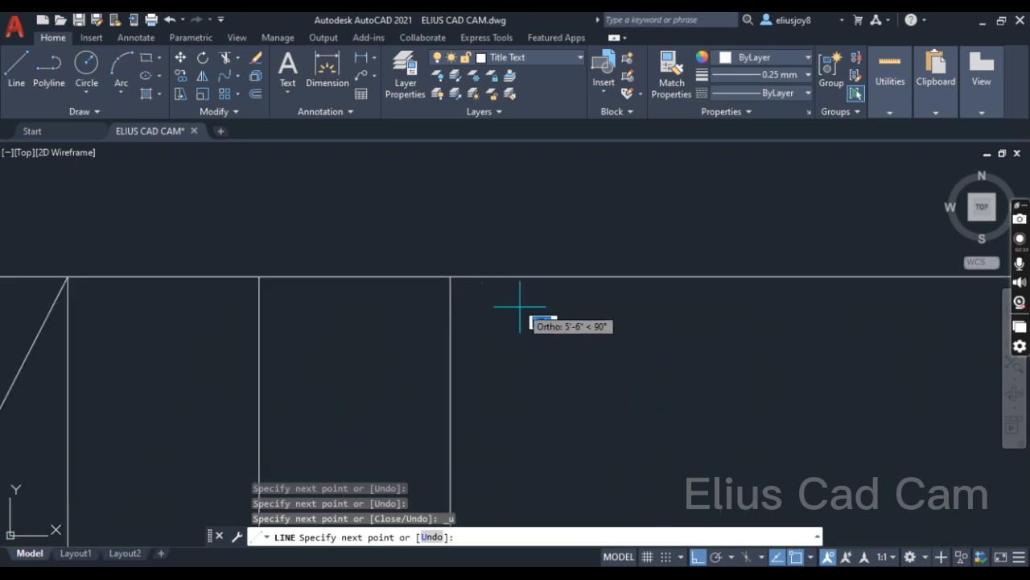
pyautogui.click(458, 270)
pyautogui.press('Return')
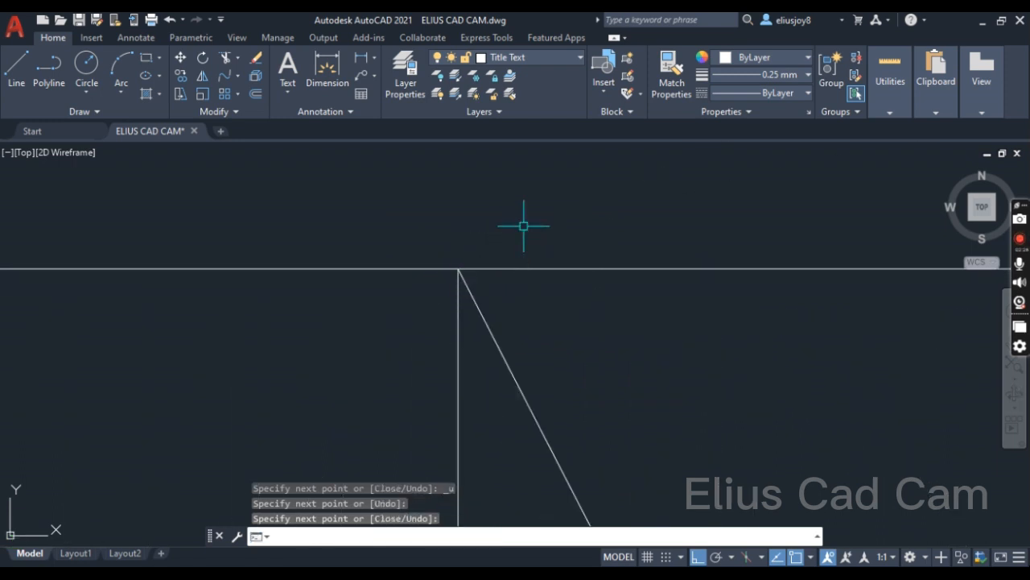
# - Erase the three vertical construction lines and the horizontal construction line 1'-10" above the base
pyautogui.scroll(-6, 453, 292)
pyautogui.scroll(-3, 468, 205)
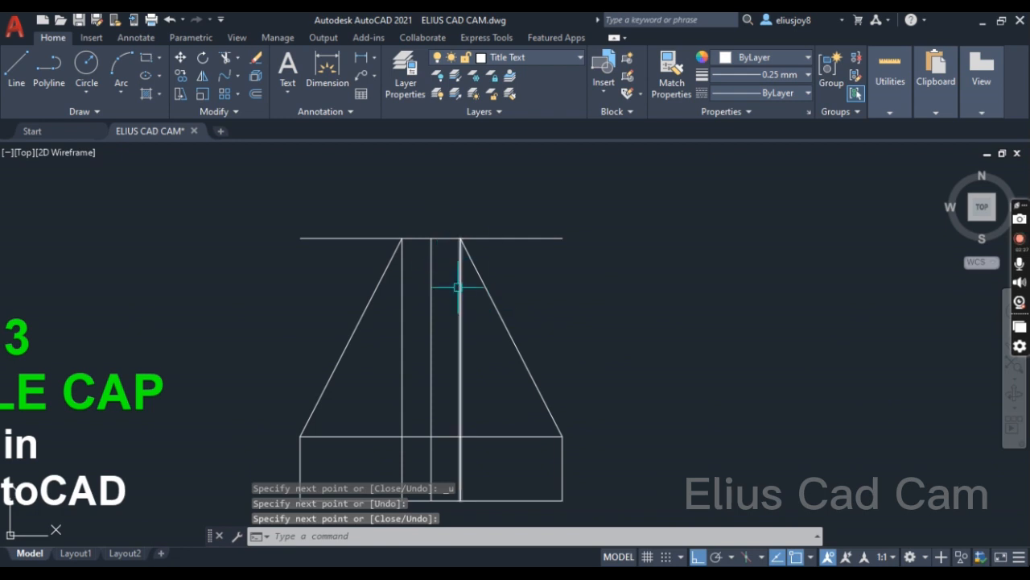
pyautogui.scroll(-3, 460, 285)
pyautogui.click(436, 329)
pyautogui.click(419, 340)
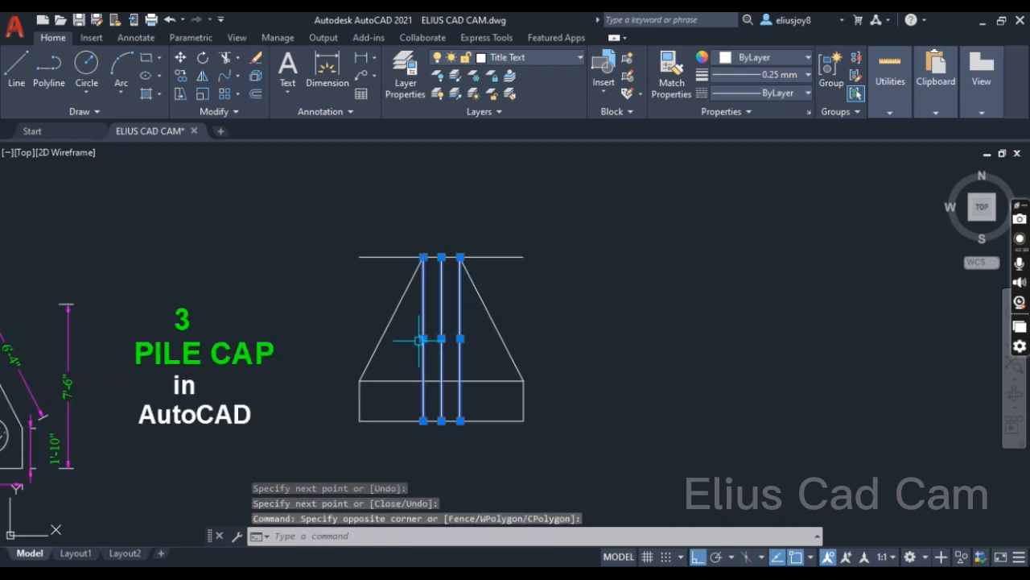
pyautogui.press('Delete')
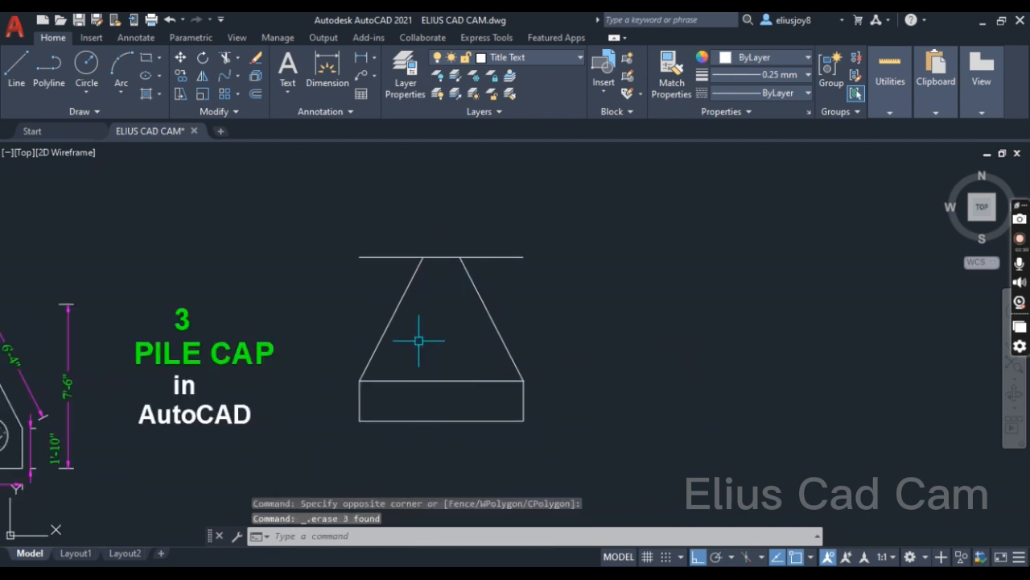
pyautogui.click(460, 380)
pyautogui.press('Delete')
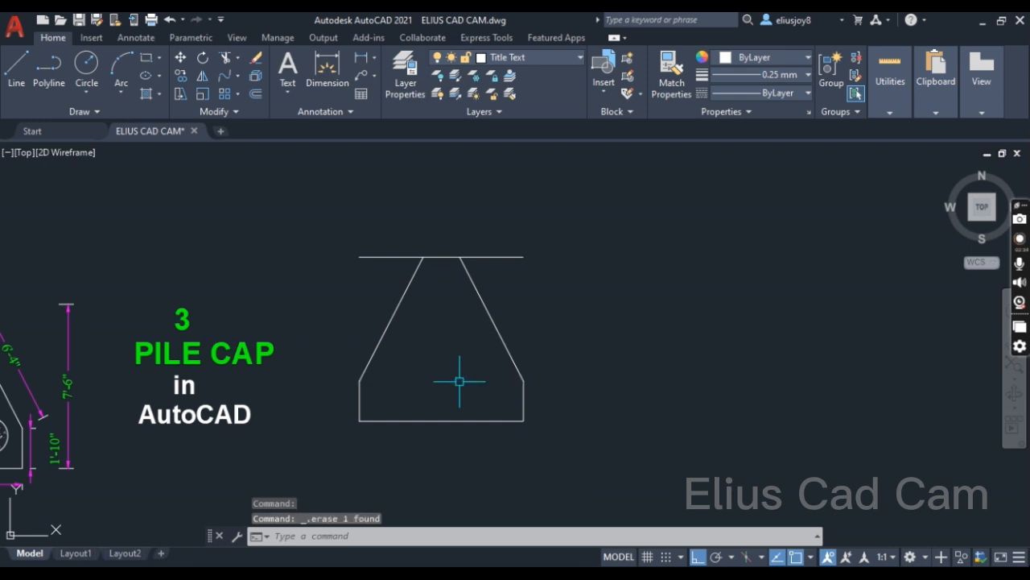
# - Trim both overhanging ends of the uppermost horizontal line back to the diagonal edges of the outline
pyautogui.write('TR')
pyautogui.press('Return')
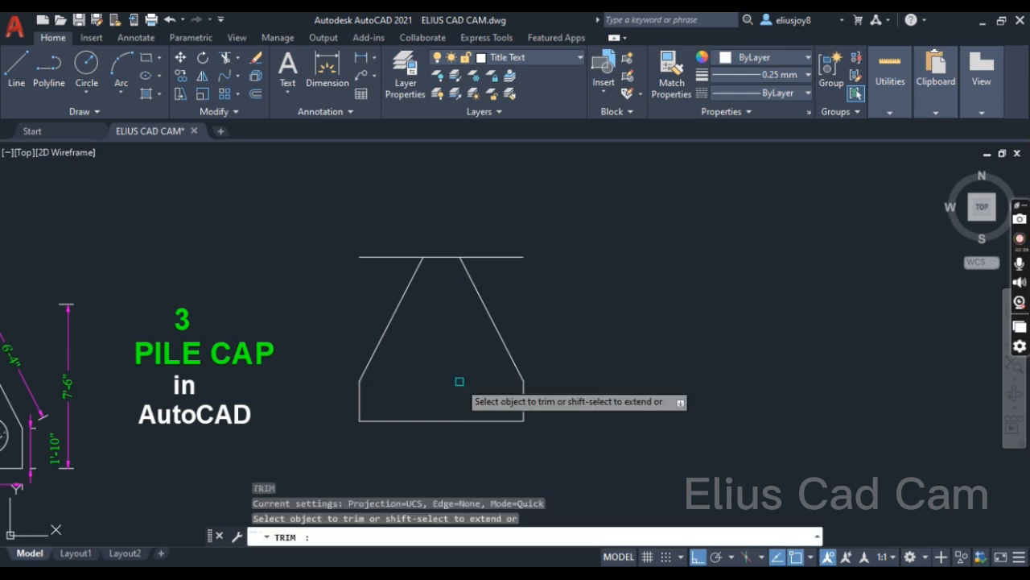
pyautogui.click(486, 256)
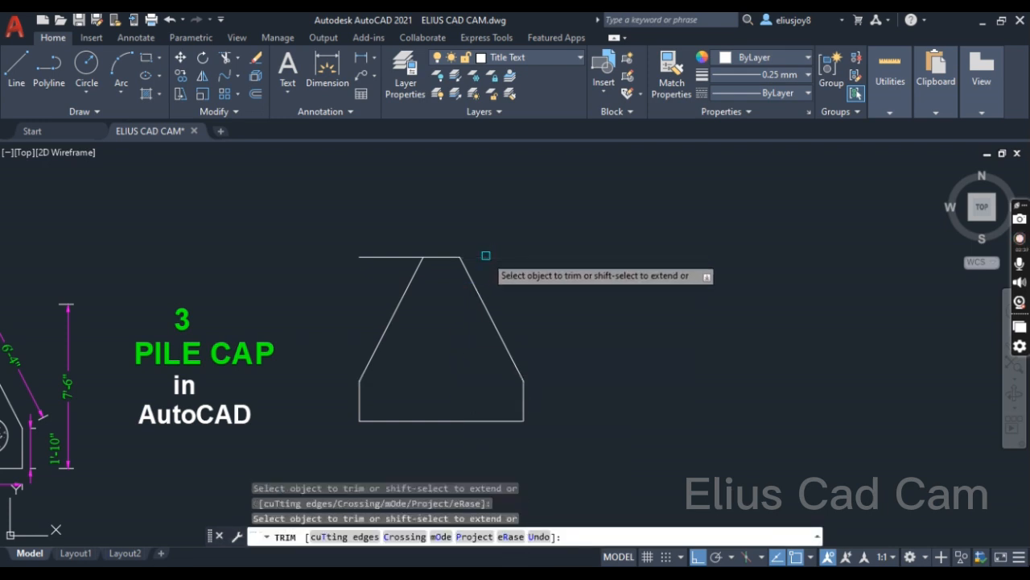
pyautogui.click(391, 256)
pyautogui.scroll(-2, 515, 246)
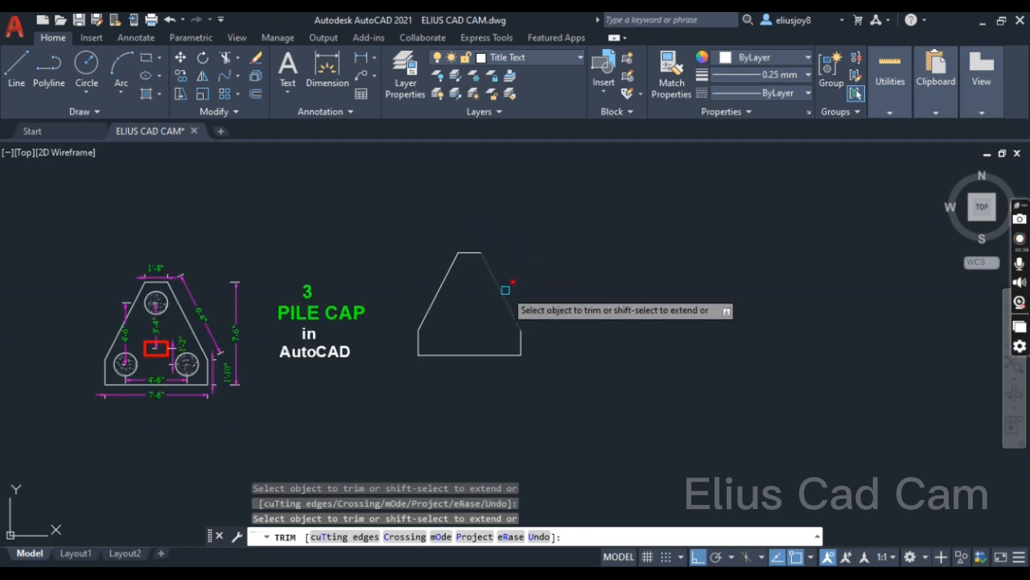
pyautogui.press('Escape')
pyautogui.press('Escape')
pyautogui.press('Escape')
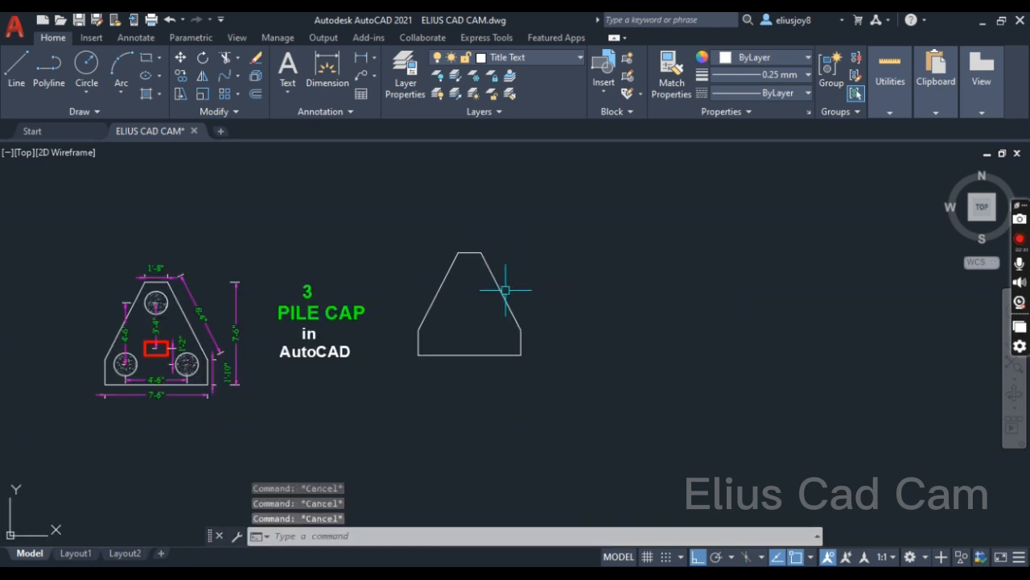
# - Start a construction line at the outline's lower-left corner, running 1'-6" to the right along the base
pyautogui.scroll(2, 102, 361)
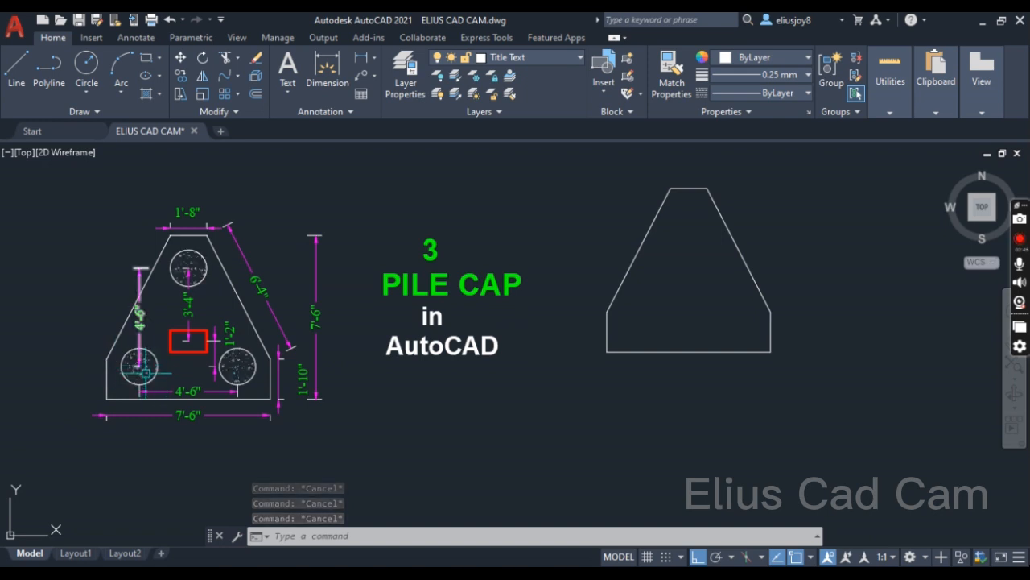
pyautogui.scroll(3, 164, 368)
pyautogui.scroll(-1, 194, 374)
pyautogui.scroll(-2, 241, 417)
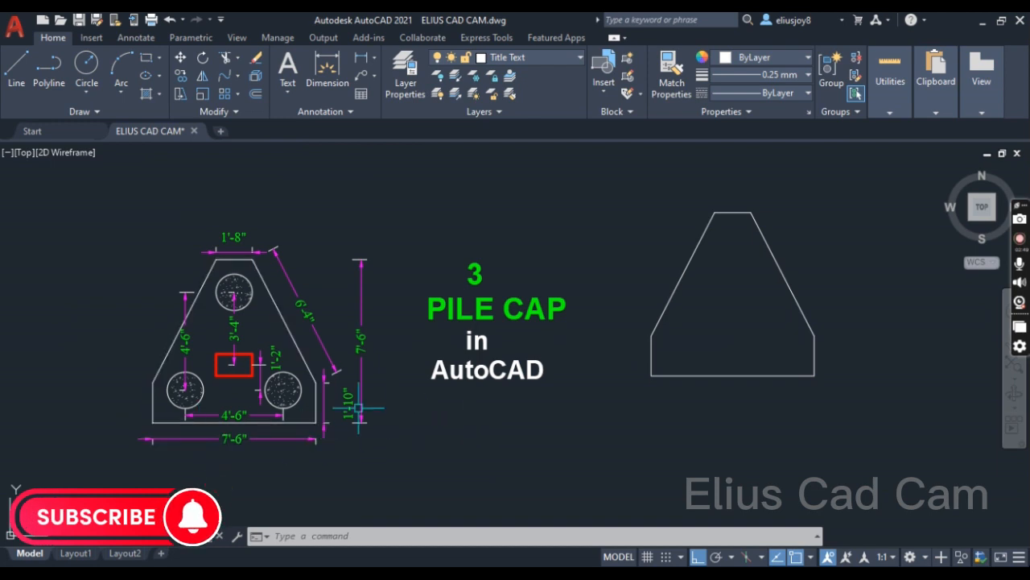
pyautogui.scroll(-1, 161, 411)
pyautogui.scroll(1, 585, 394)
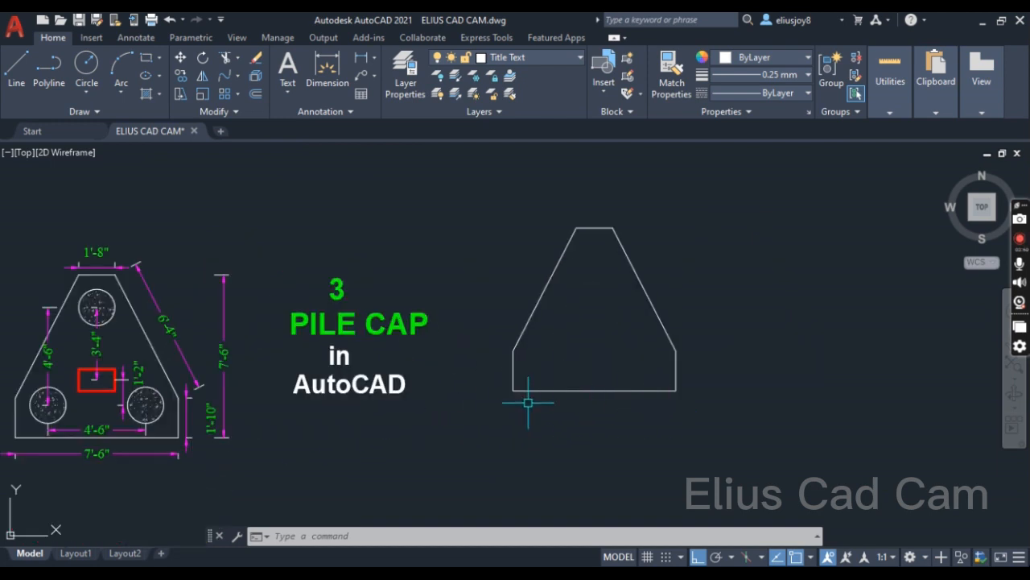
pyautogui.write('l')
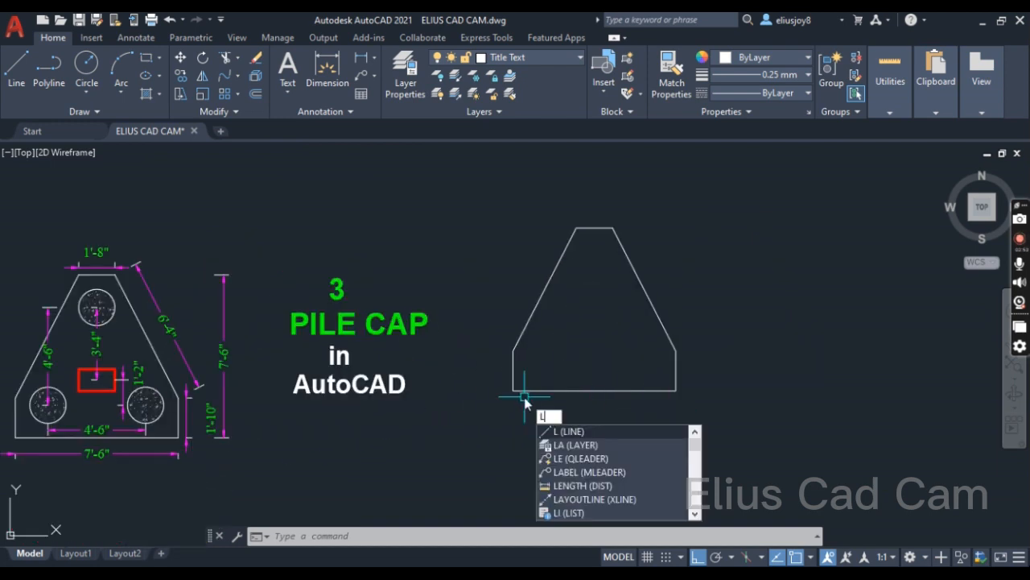
pyautogui.press('Return')
pyautogui.scroll(1, 524, 396)
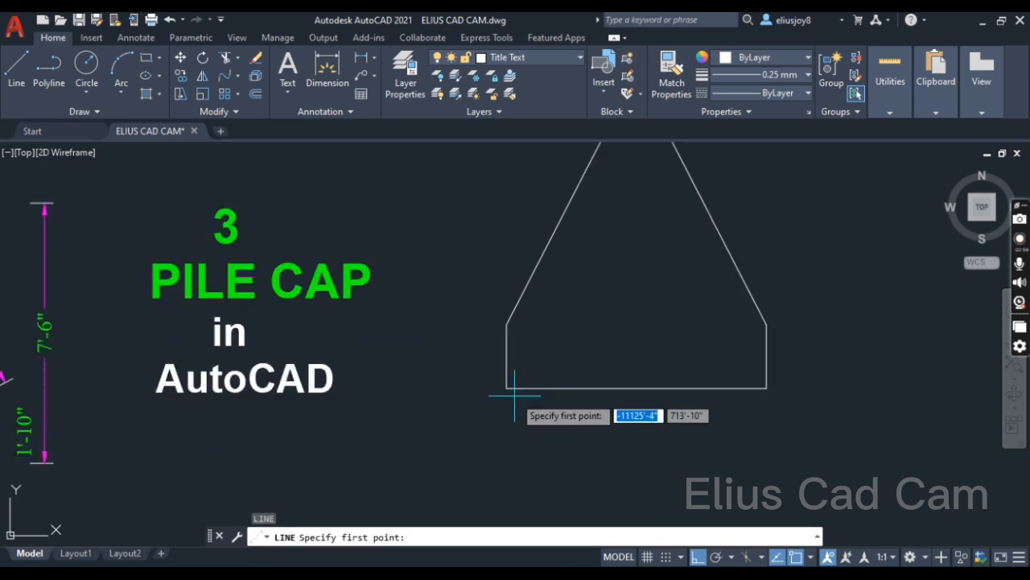
pyautogui.click(507, 388)
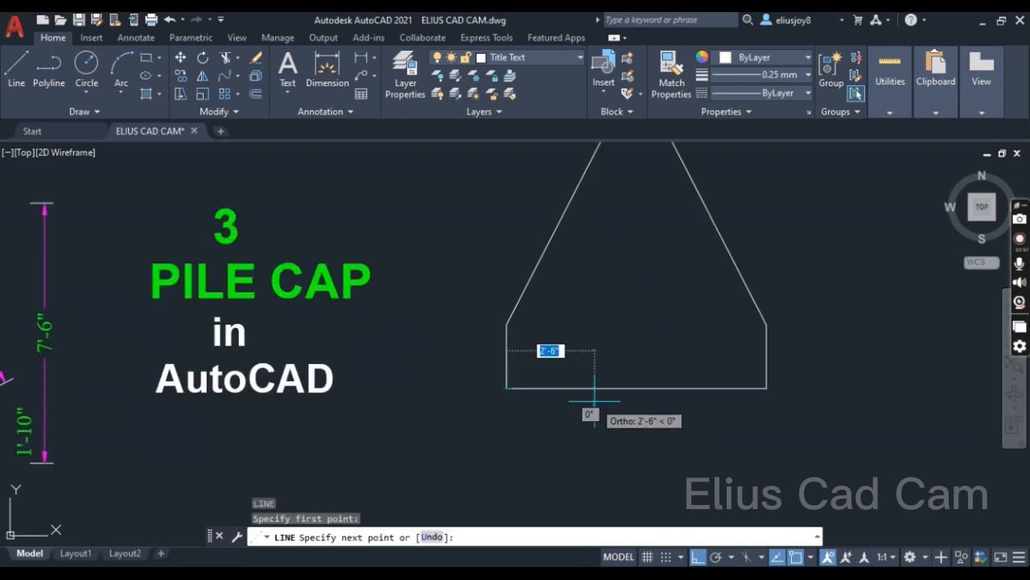
pyautogui.write("1'-")
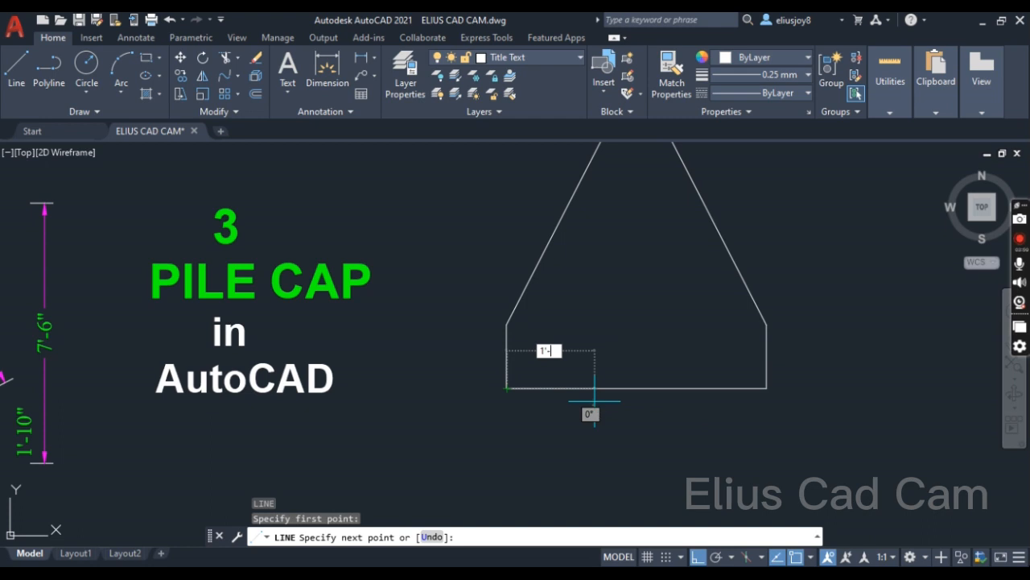
pyautogui.write('6')
pyautogui.press('Return')
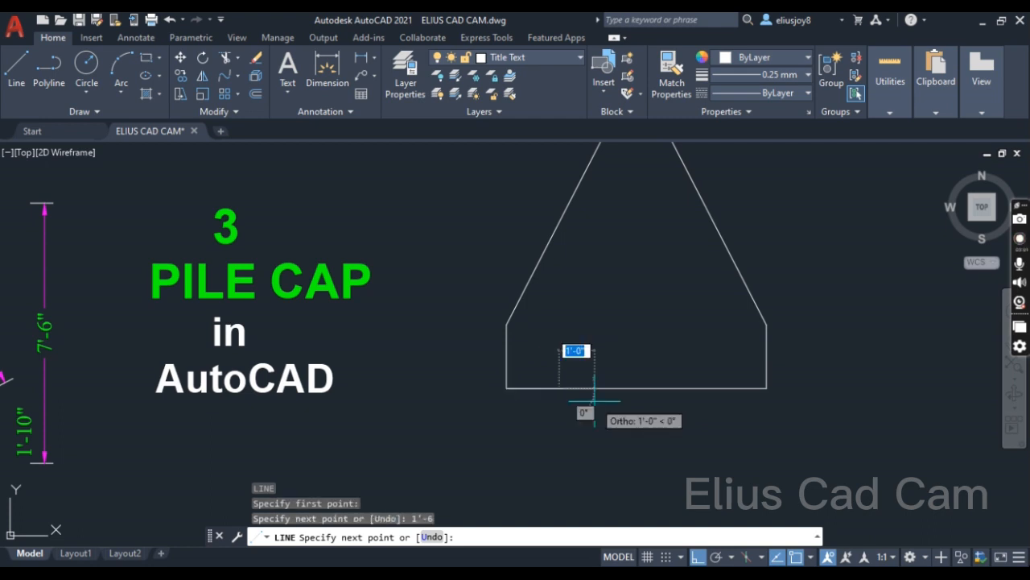
# - Continue the construction line 1'-6" vertically upward from the point on the base to locate the lower-left pile center
pyautogui.click(593, 336)
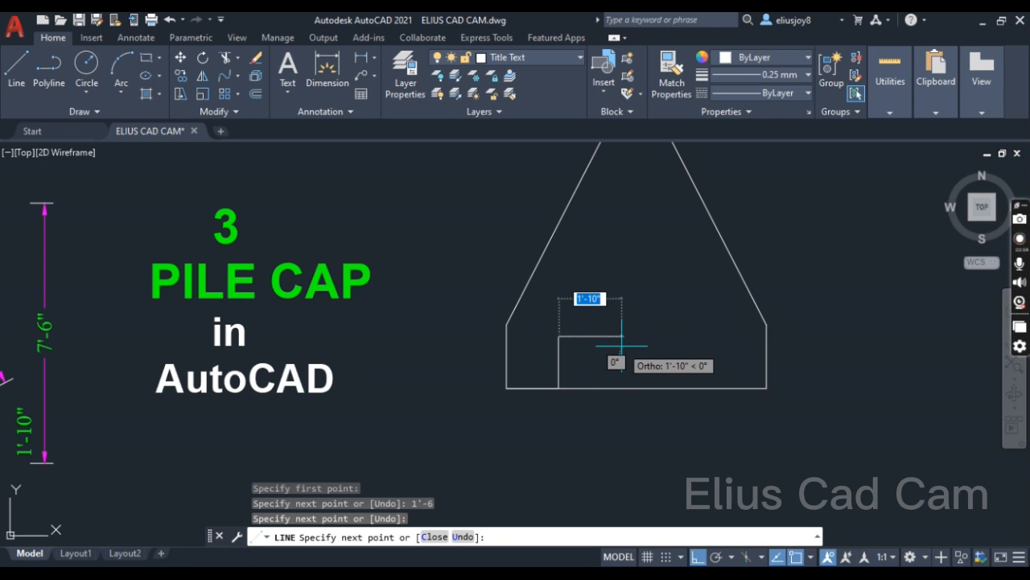
pyautogui.hotkey('ctrl', 'z')
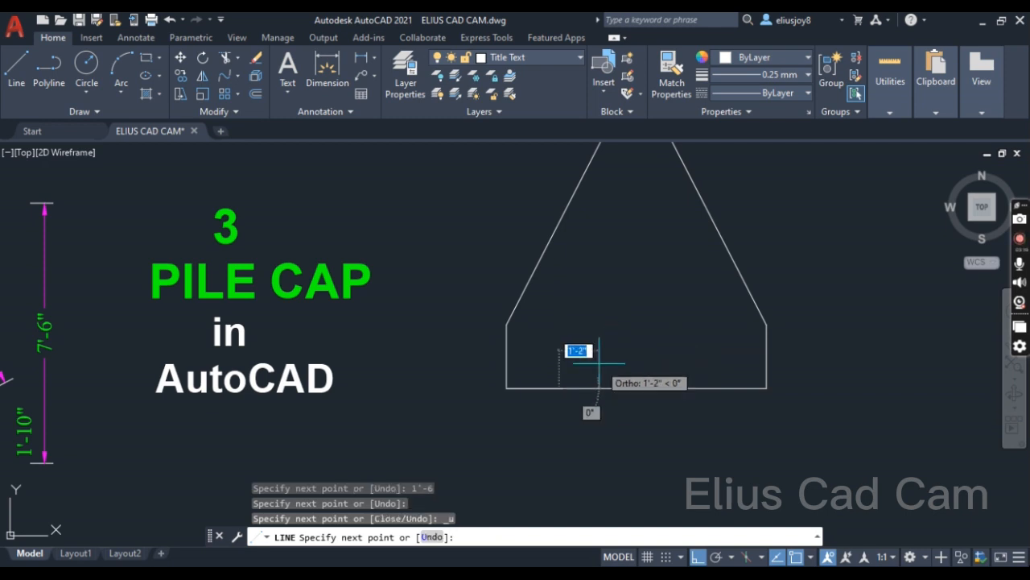
pyautogui.write('1')
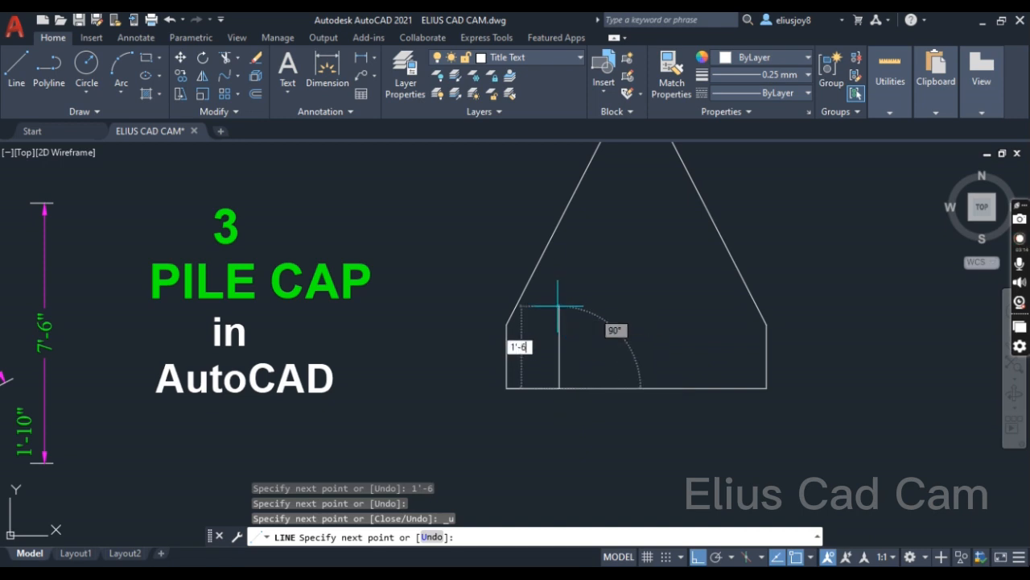
pyautogui.write("'-6")
pyautogui.press('Return')
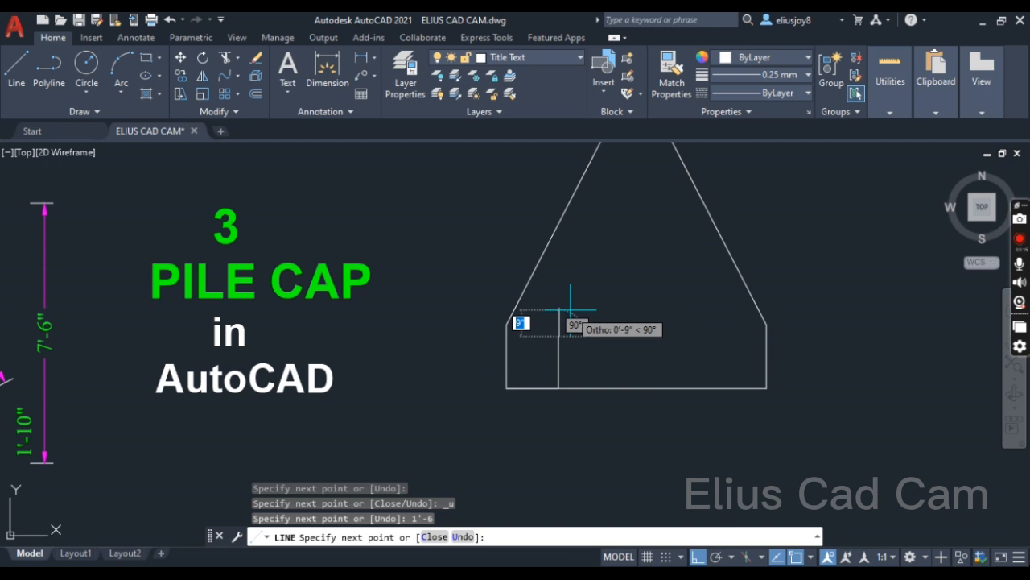
pyautogui.press('Return')
# - Draw a circle of 10" radius centered on the upper end of the 1'-6" vertical construction line
pyautogui.scroll(-3, 570, 309)
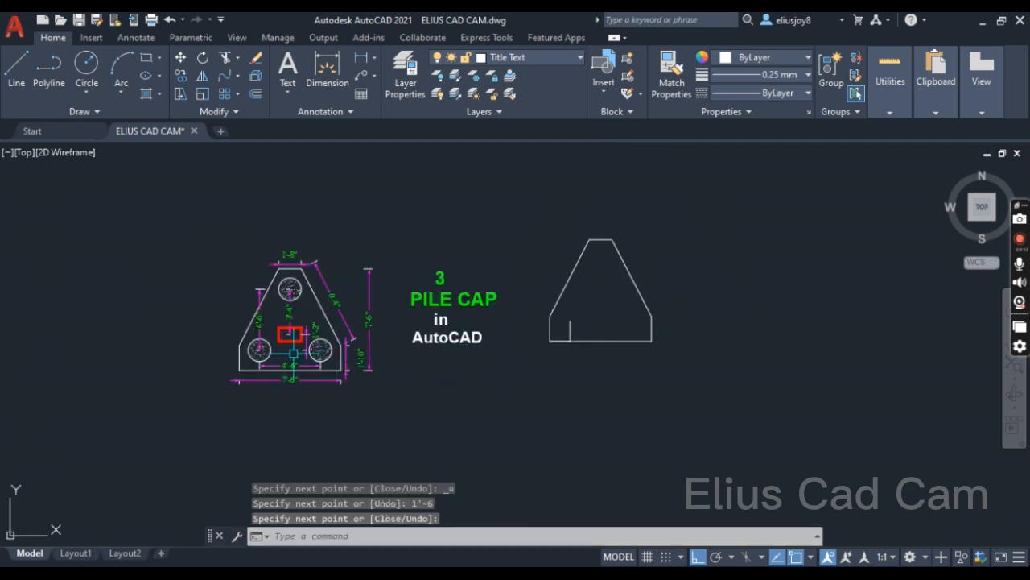
pyautogui.scroll(5, 293, 354)
pyautogui.scroll(-3, 298, 351)
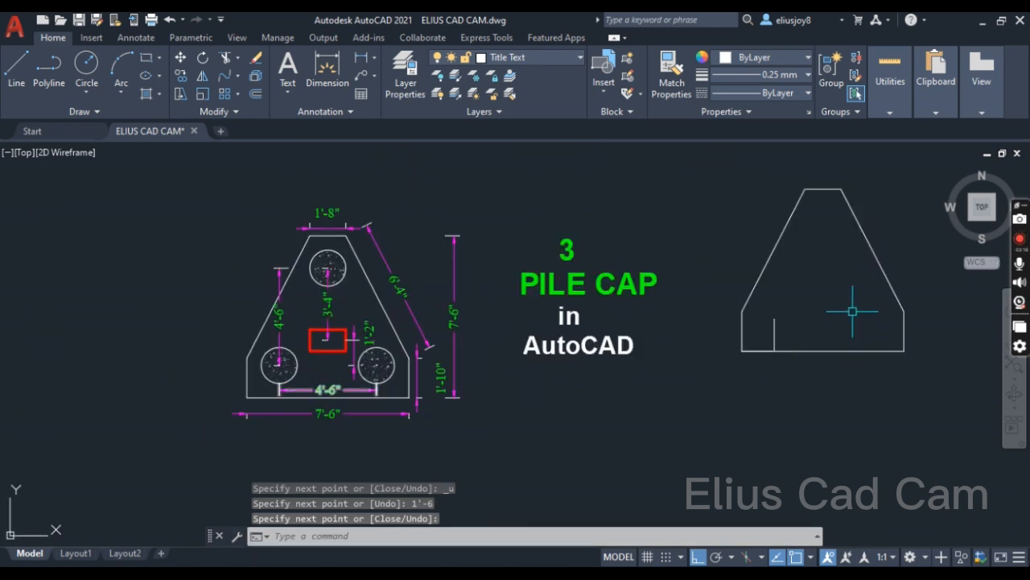
pyautogui.scroll(4, 853, 310)
pyautogui.scroll(-2, 564, 317)
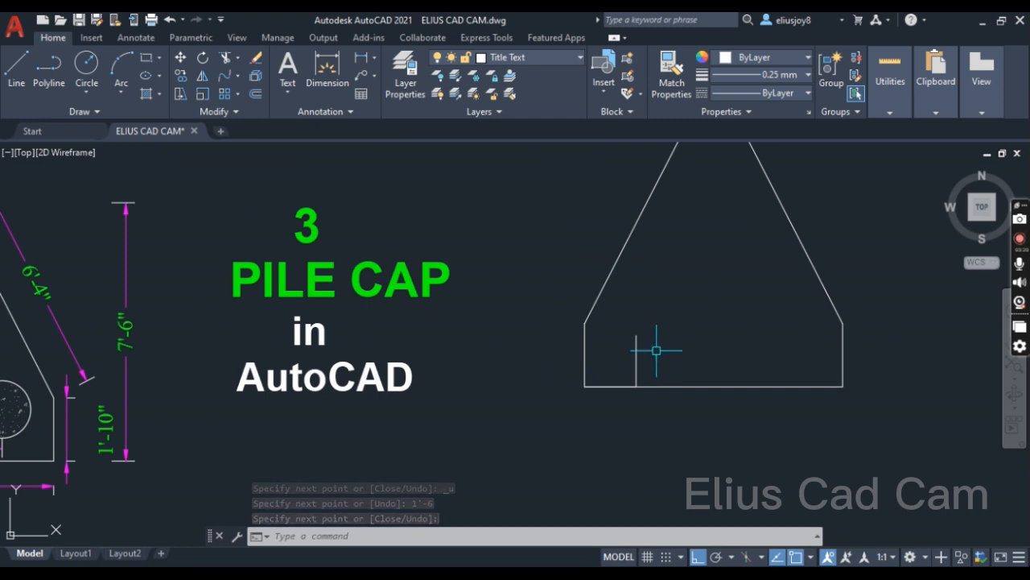
pyautogui.write('c')
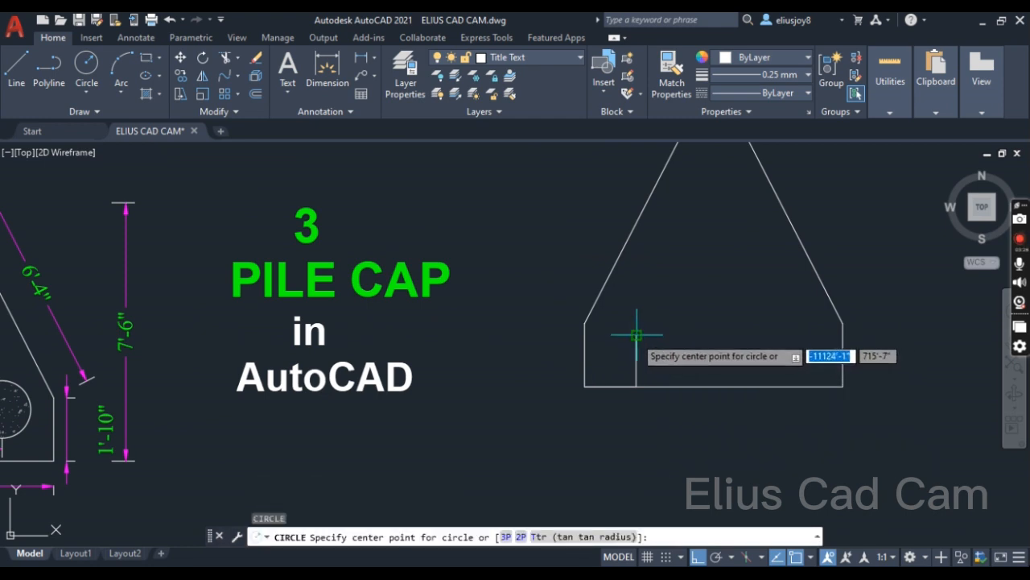
pyautogui.click(636, 335)
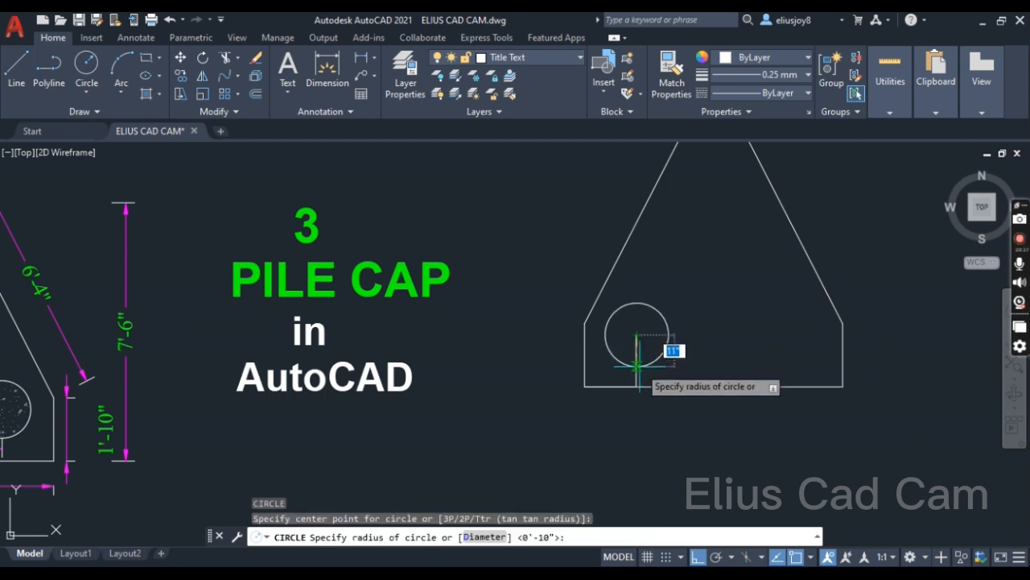
pyautogui.write('1')
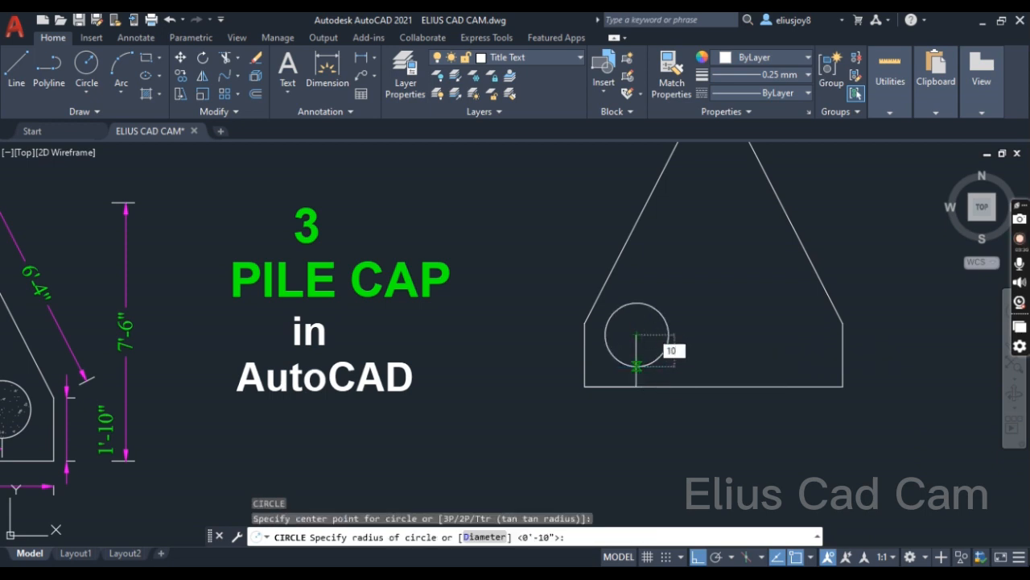
pyautogui.write('0')
pyautogui.press('Return')
# - Mirror the lower-left pile circle about the vertical line through the midpoint of the outline's base, keeping the source circle
pyautogui.scroll(-2, 649, 346)
pyautogui.scroll(2, 652, 351)
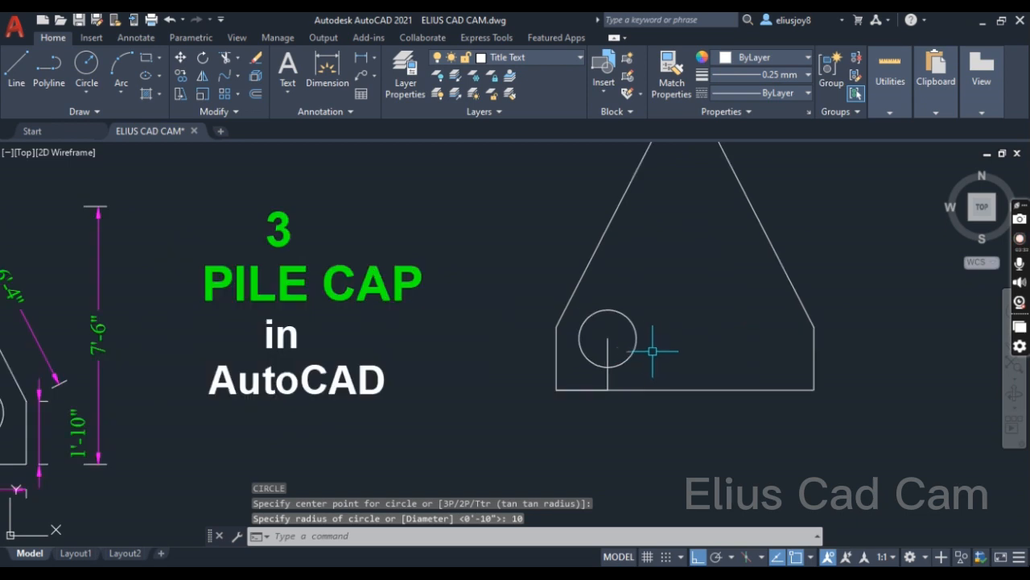
pyautogui.click(636, 348)
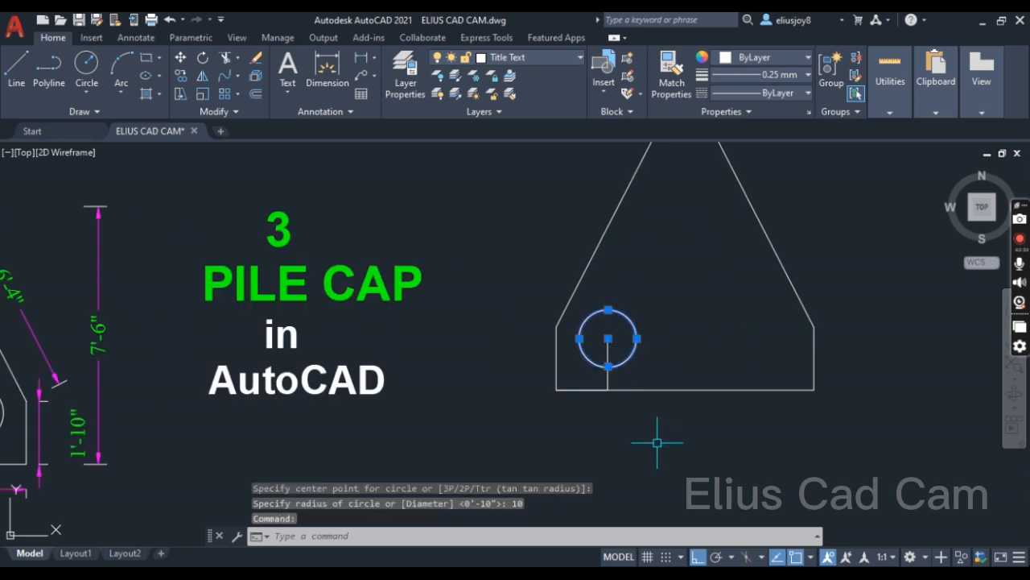
pyautogui.press('Return')
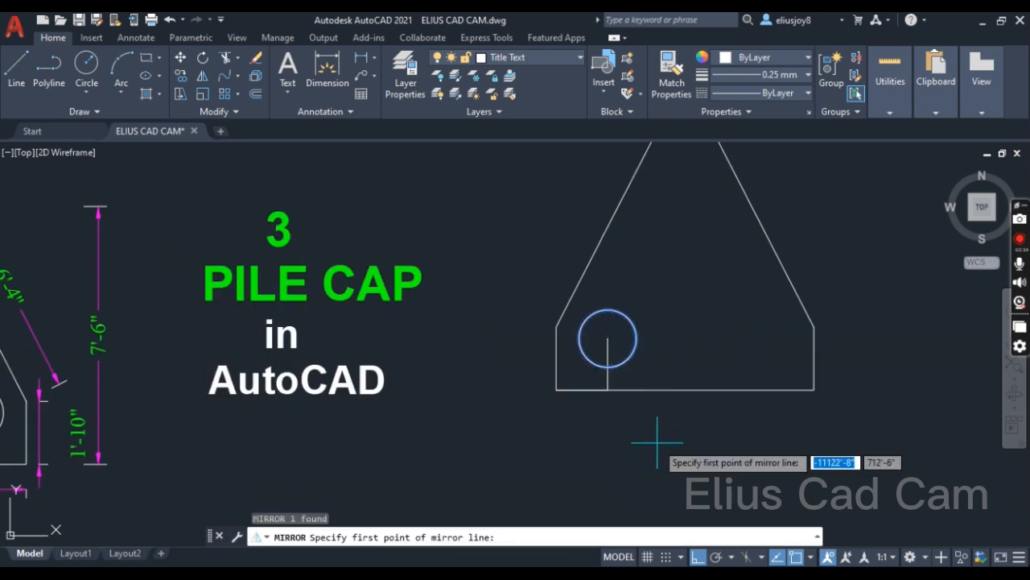
pyautogui.click(685, 390)
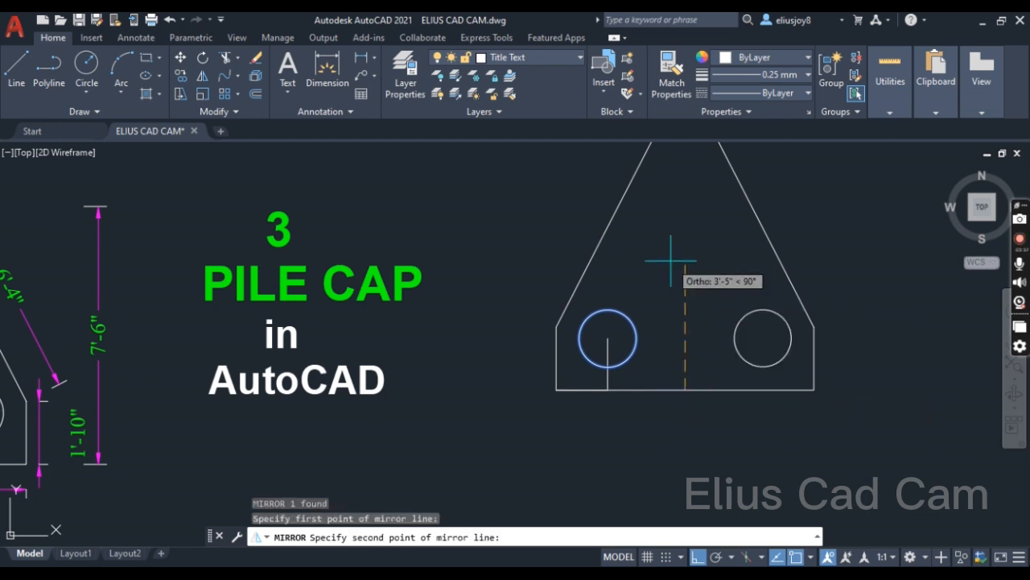
pyautogui.click(669, 260)
pyautogui.click(693, 317)
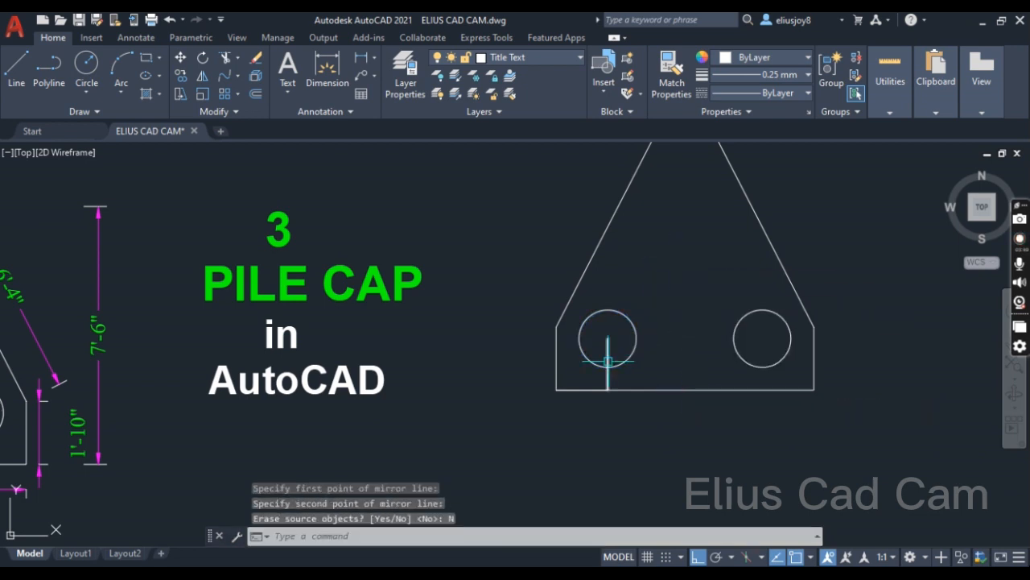
# - Erase the vertical and horizontal construction lines used to locate the lower-left pile center
pyautogui.click(608, 361)
pyautogui.click(592, 388)
pyautogui.press('Delete')
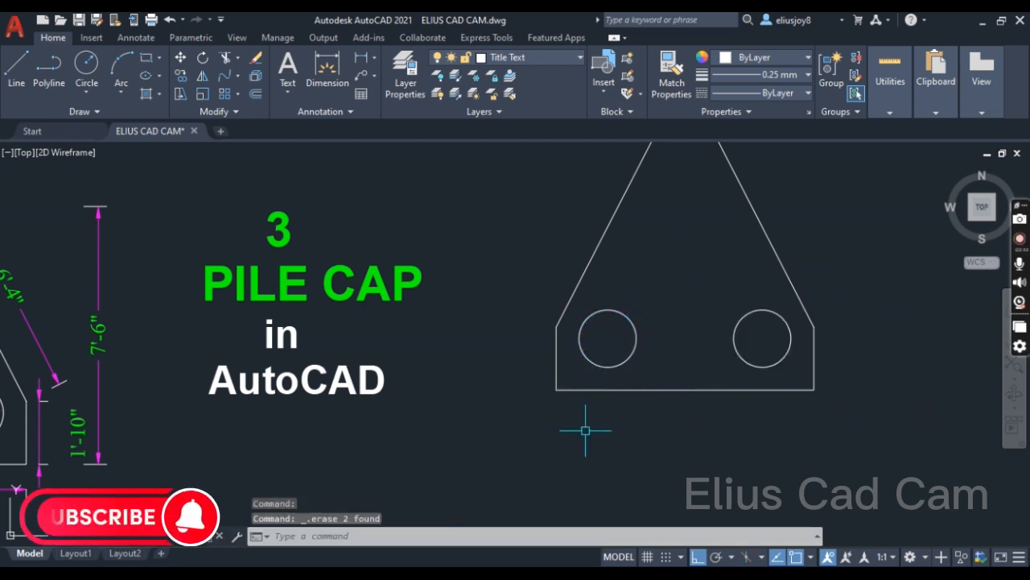
# - Draw a 1'-6" construction line vertically downward from the midpoint of the outline's top edge
pyautogui.scroll(-2, 587, 414)
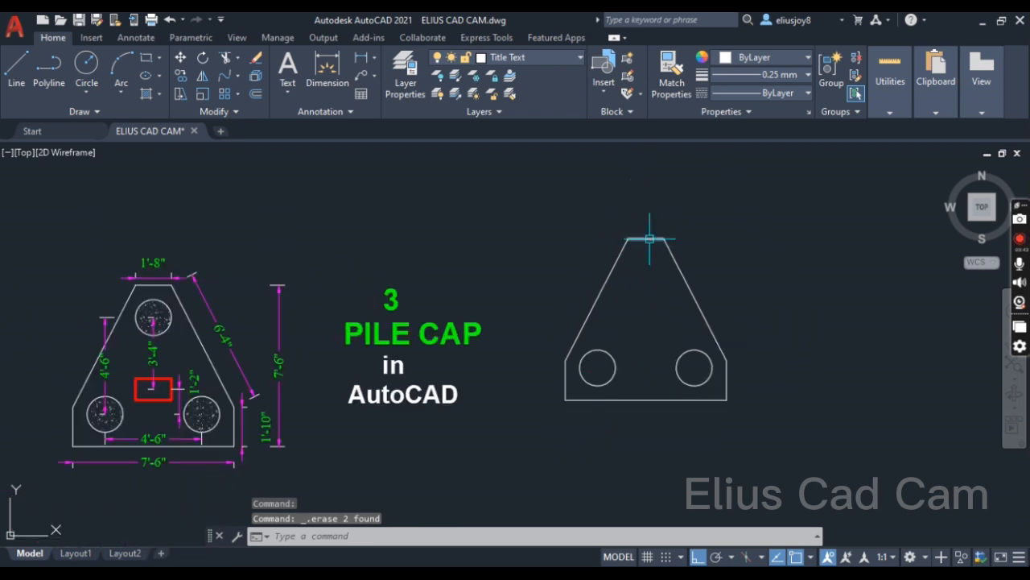
pyautogui.scroll(2, 645, 244)
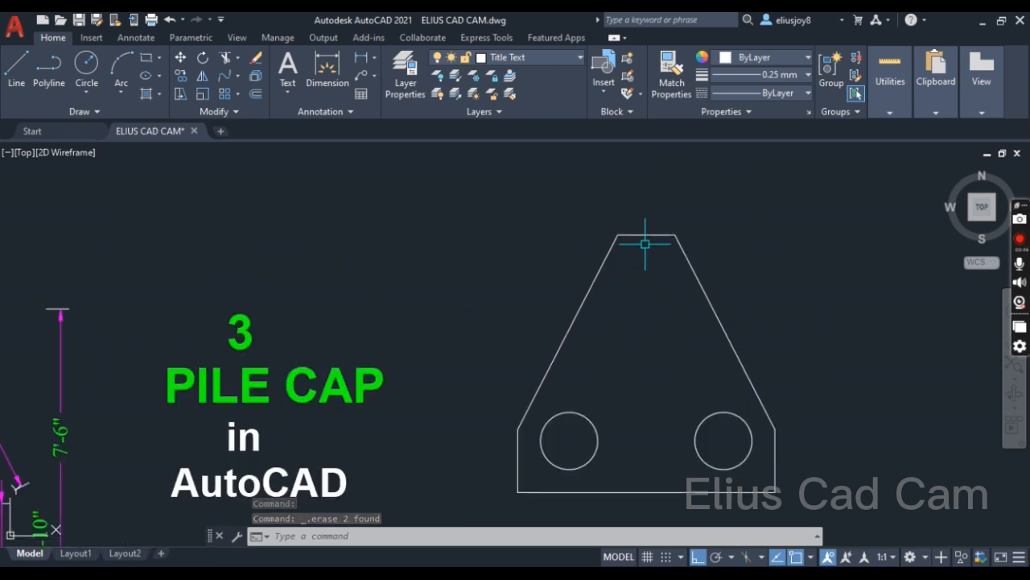
pyautogui.write('l')
pyautogui.press('Return')
pyautogui.click(646, 234)
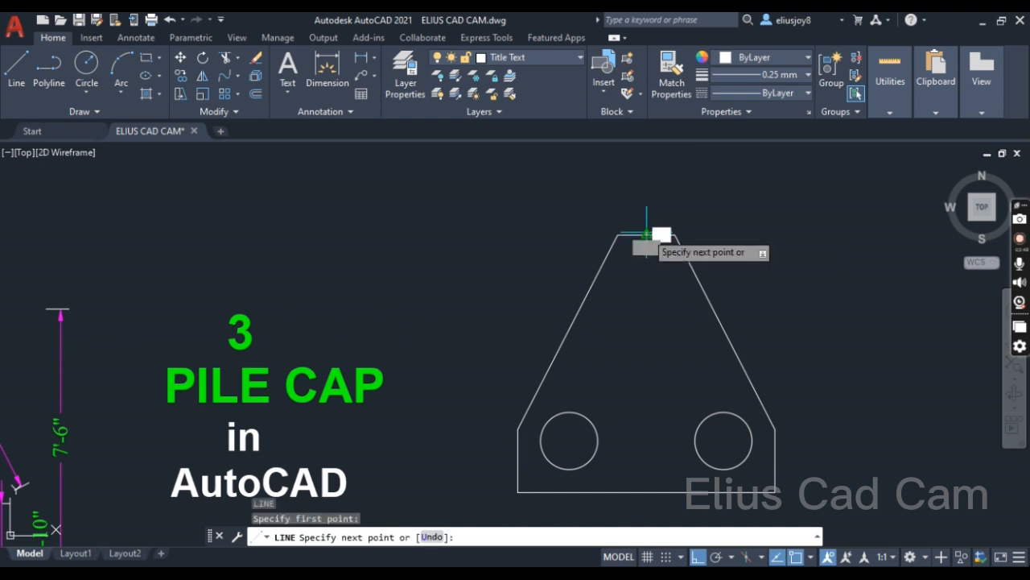
pyautogui.write('1')
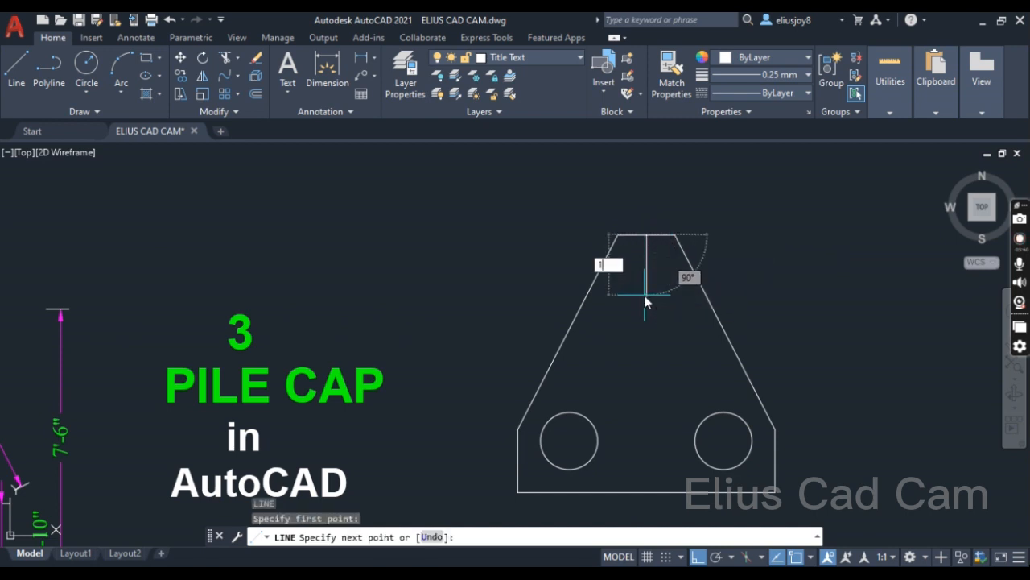
pyautogui.write("'-6")
pyautogui.press('Return')
pyautogui.press('Return')
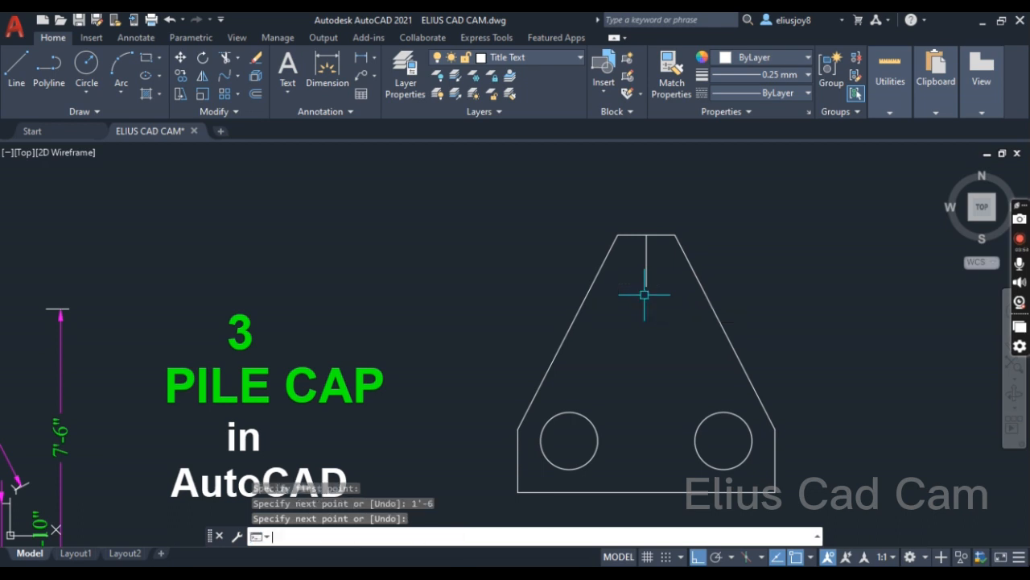
# - Copy the lower-left pile circle from its center to the lower end of the vertical construction line below the top edge
pyautogui.click(590, 427)
pyautogui.rightClick(578, 448)
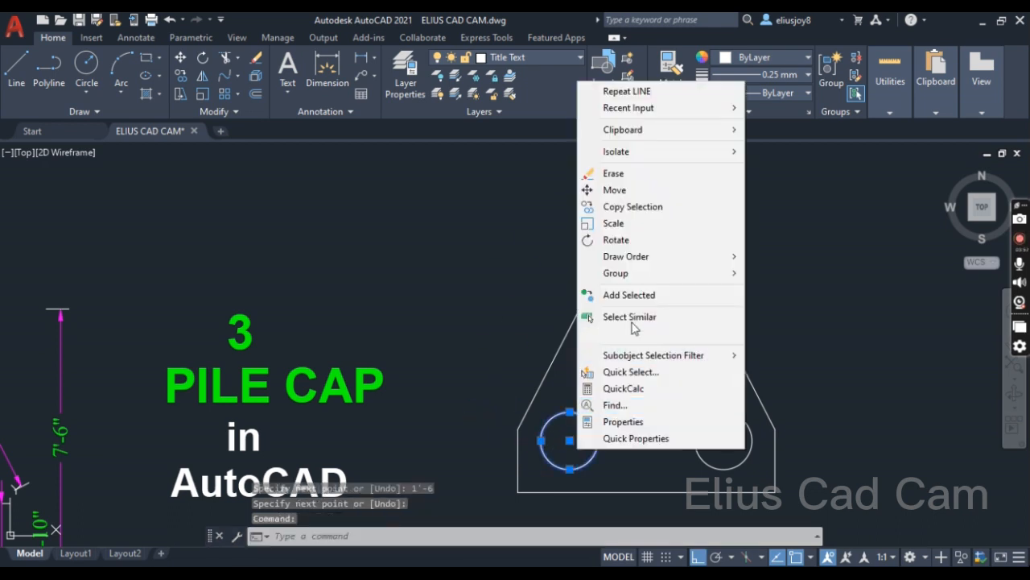
pyautogui.click(622, 206)
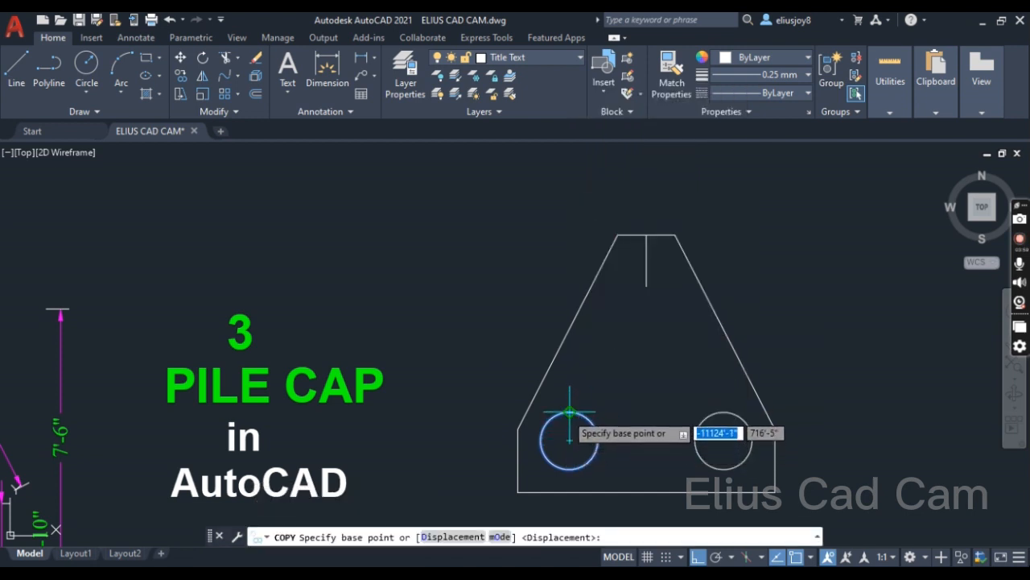
pyautogui.click(569, 439)
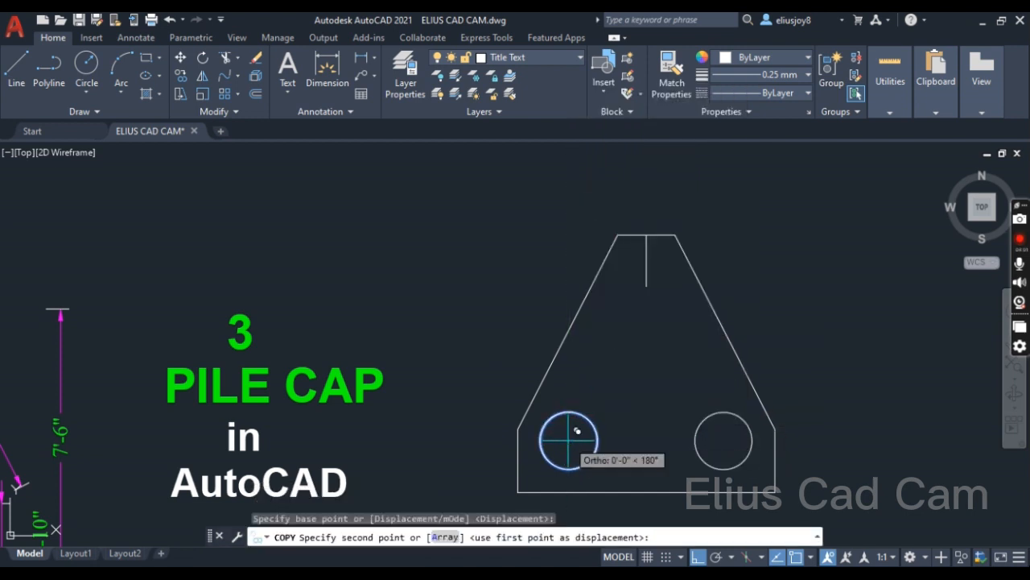
pyautogui.click(646, 285)
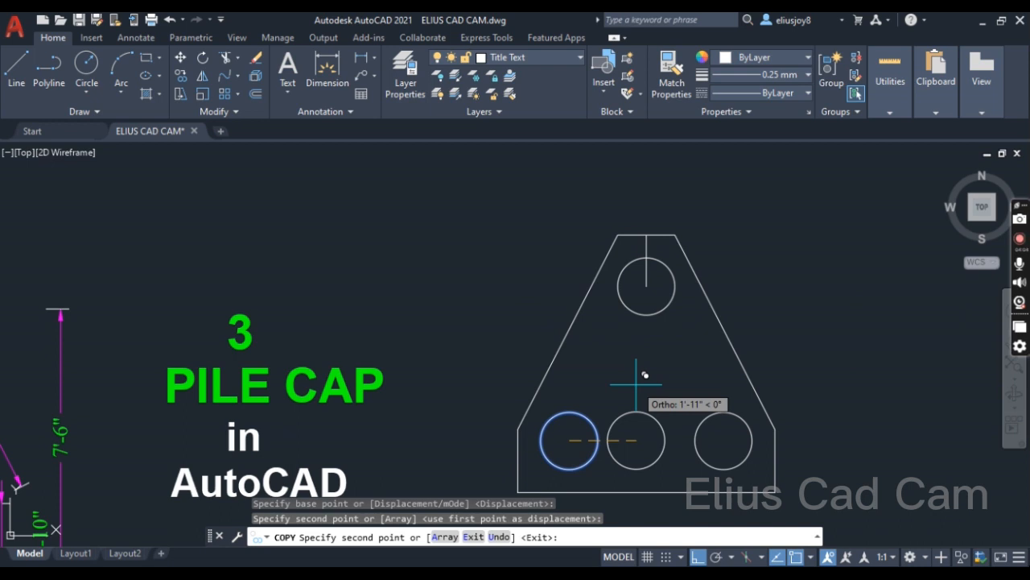
pyautogui.press('Escape')
pyautogui.press('Escape')
pyautogui.press('Escape')
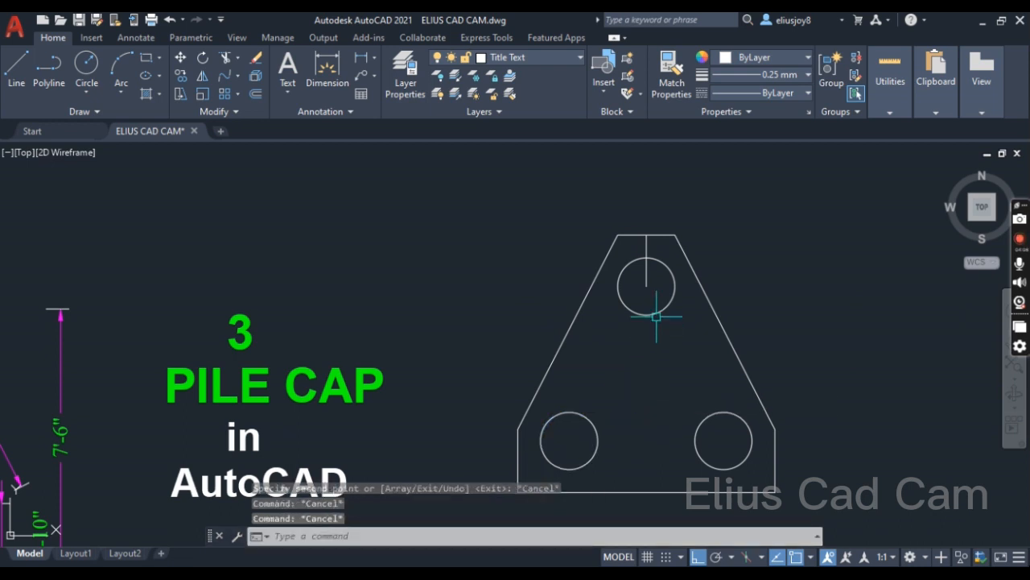
# - Erase the vertical construction line running from the top edge to the upper pile's center
pyautogui.click(649, 245)
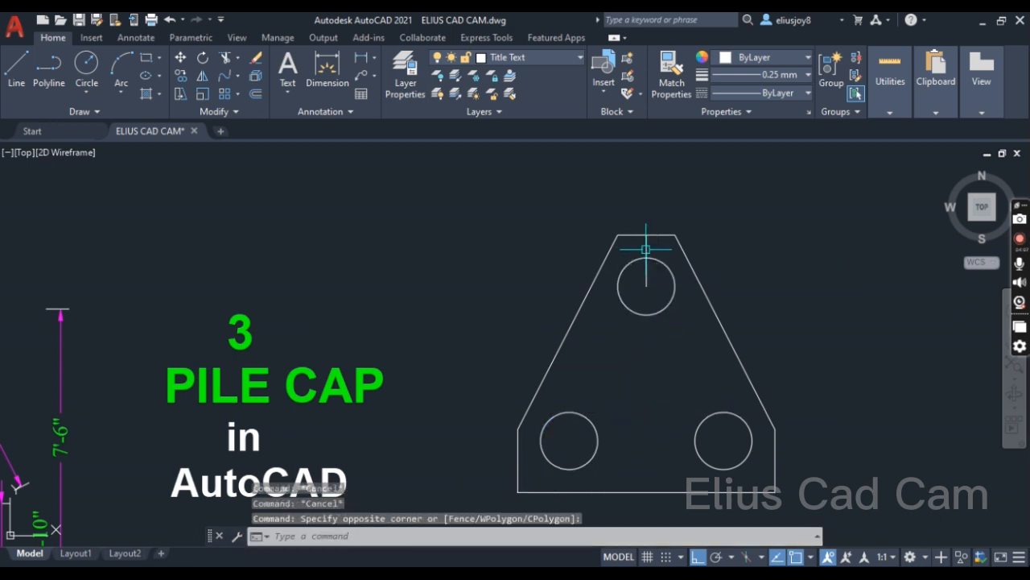
pyautogui.click(646, 249)
pyautogui.press('Delete')
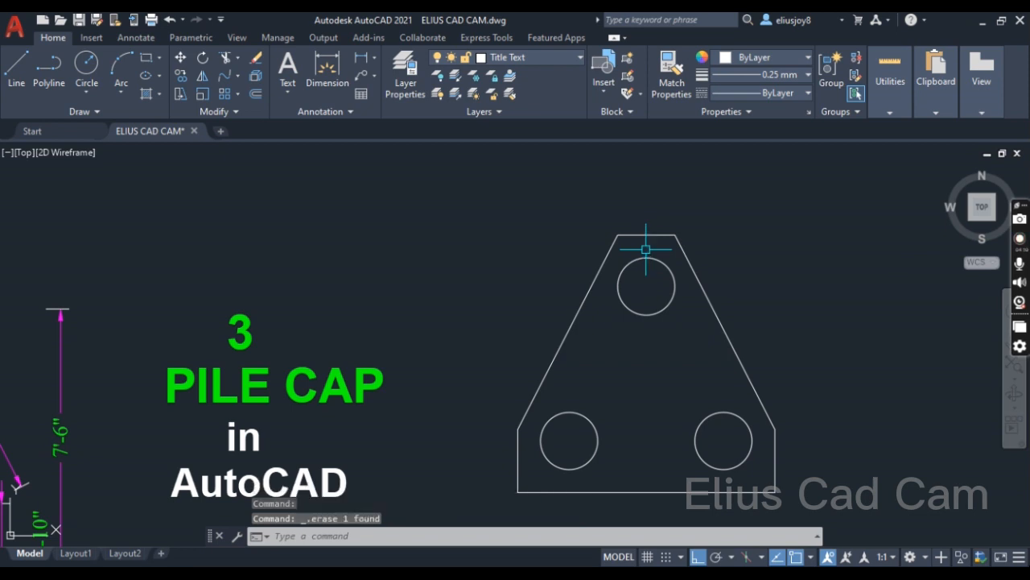
# - Examine the red column rectangle in the reference plan and the dimensions locating it between the piles
pyautogui.scroll(-2, 645, 249)
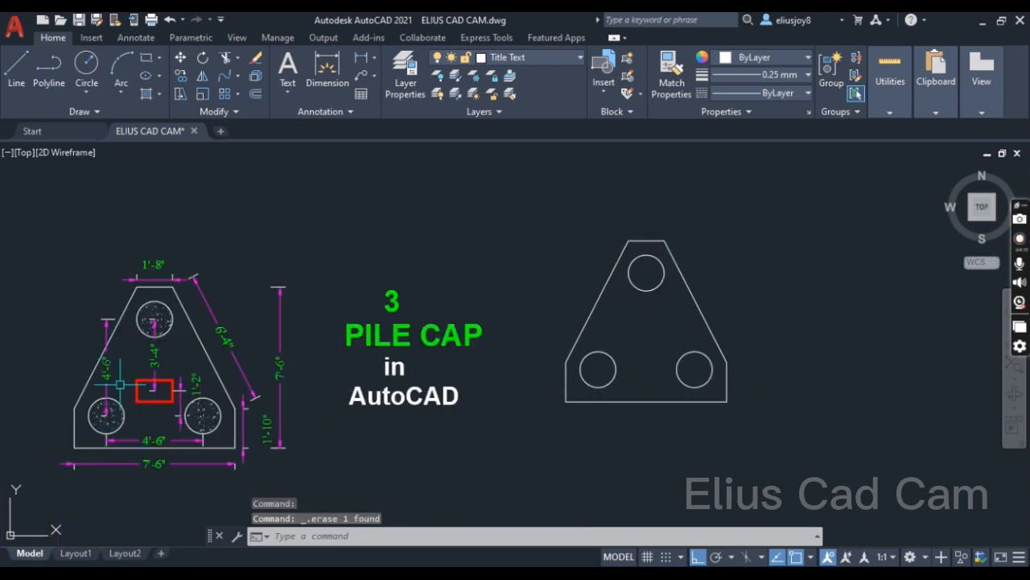
pyautogui.scroll(2, 120, 385)
pyautogui.scroll(-2, 161, 387)
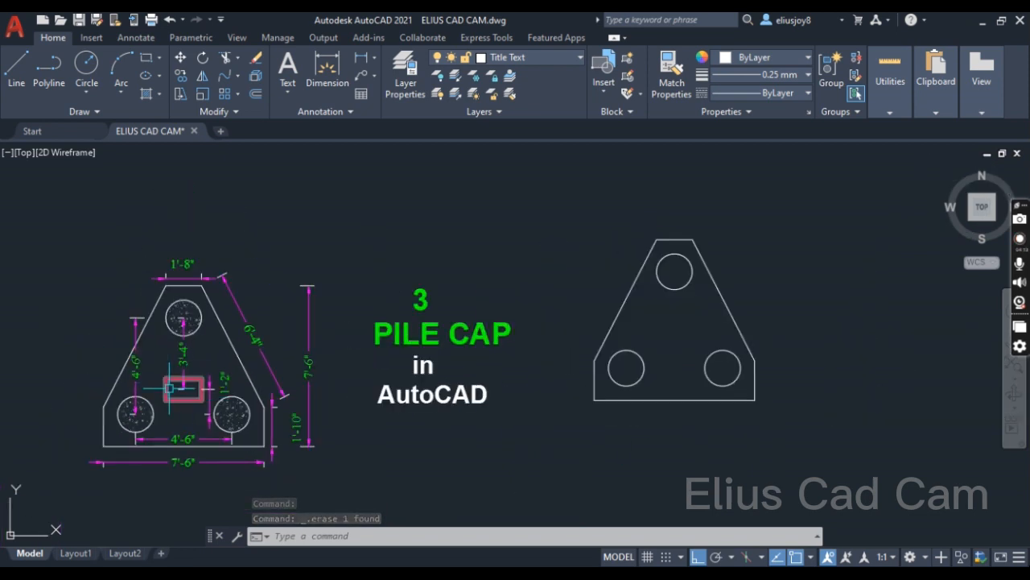
pyautogui.scroll(2, 171, 389)
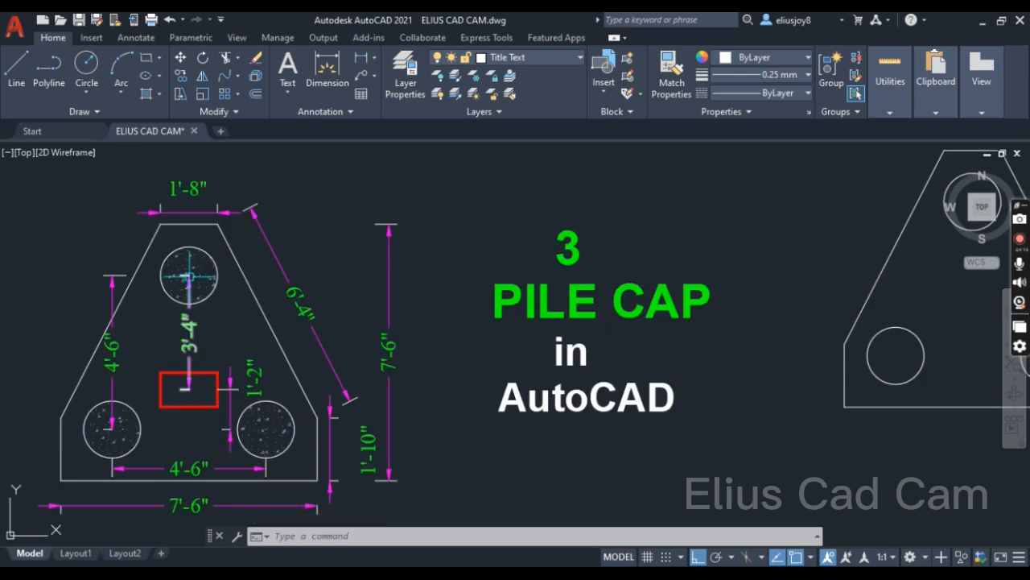
pyautogui.scroll(2, 178, 388)
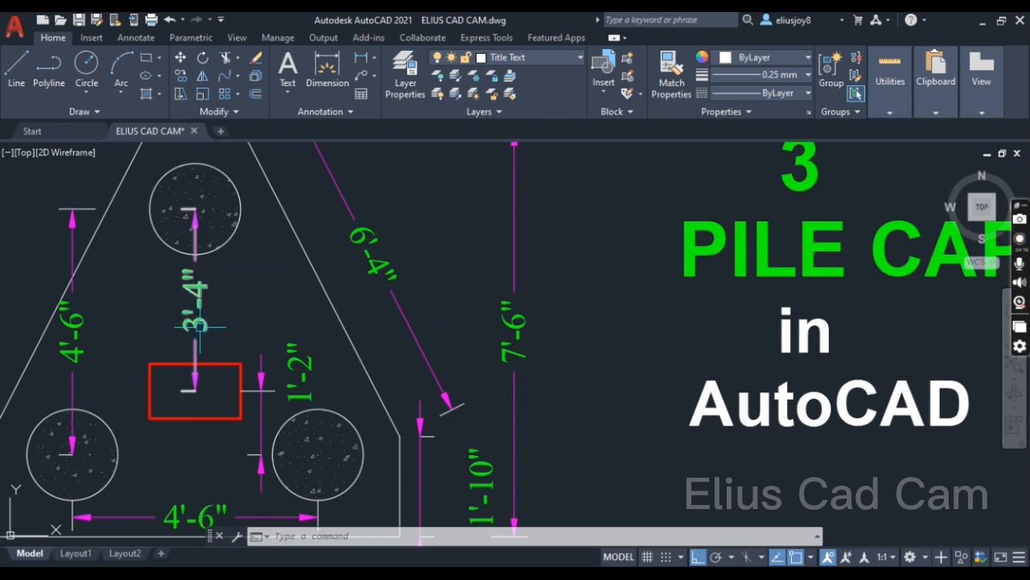
pyautogui.scroll(-2, 199, 330)
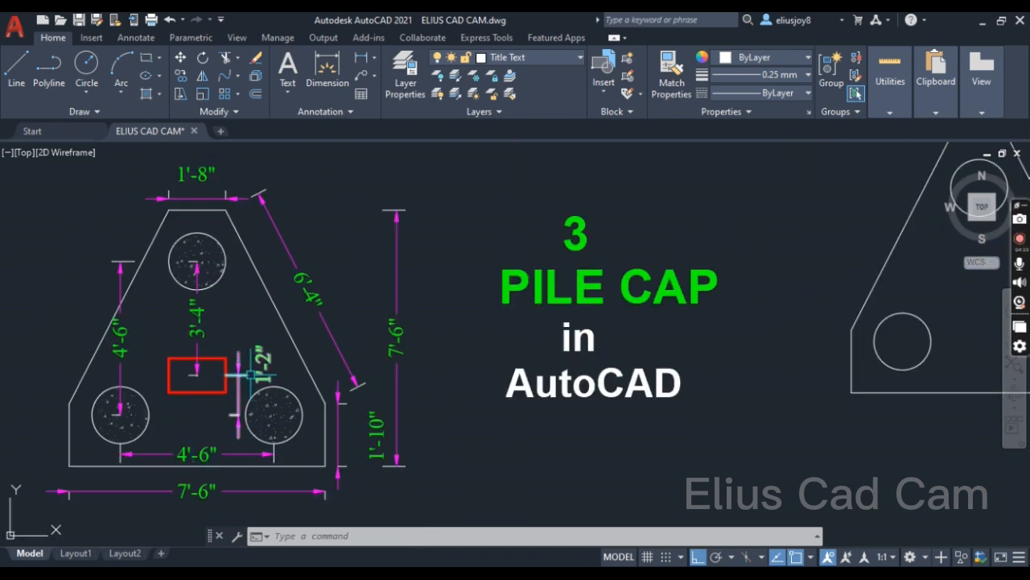
pyautogui.scroll(2, 252, 374)
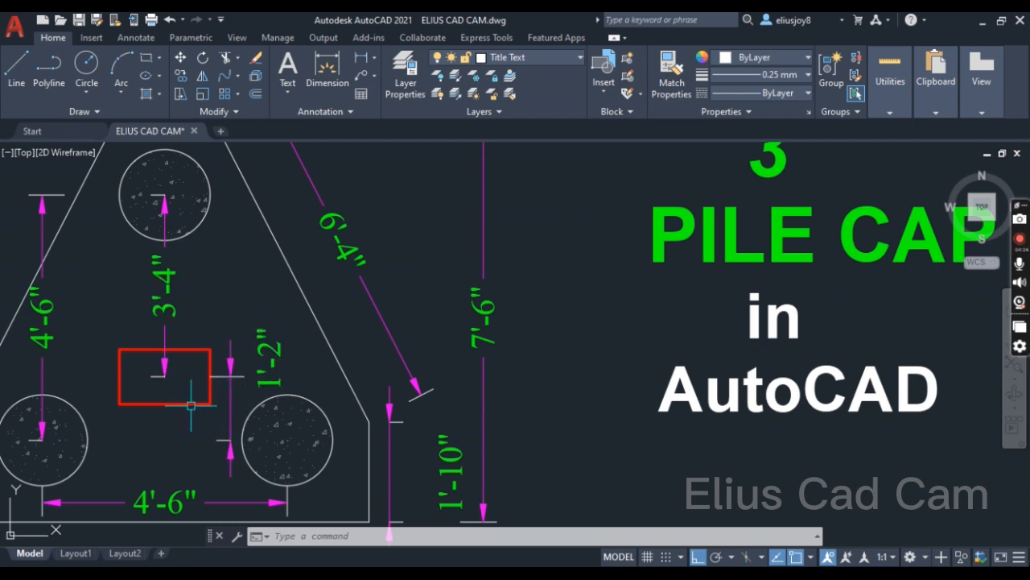
pyautogui.scroll(-2, 189, 407)
pyautogui.scroll(-2, 248, 375)
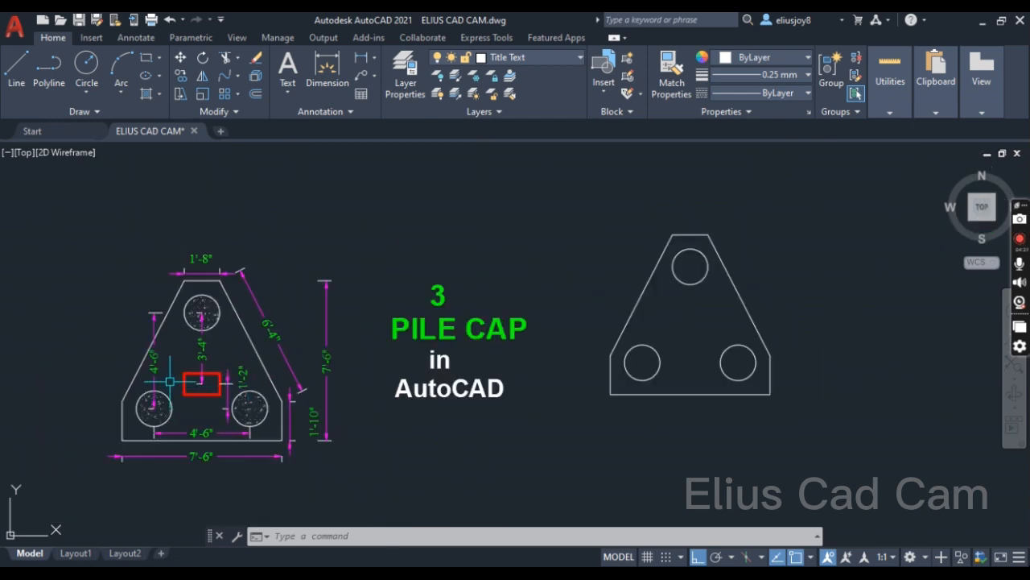
pyautogui.scroll(4, 170, 381)
pyautogui.scroll(-2, 422, 261)
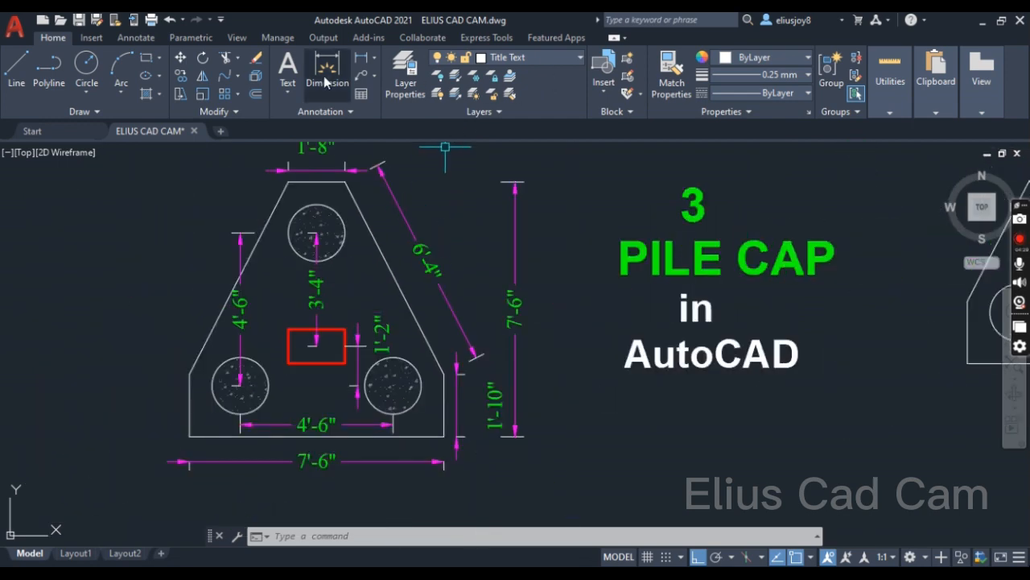
# - Measure the height of the reference's red rectangle with a temporary linear dimension, leaving no dimension placed
pyautogui.click(362, 57)
pyautogui.scroll(3, 276, 353)
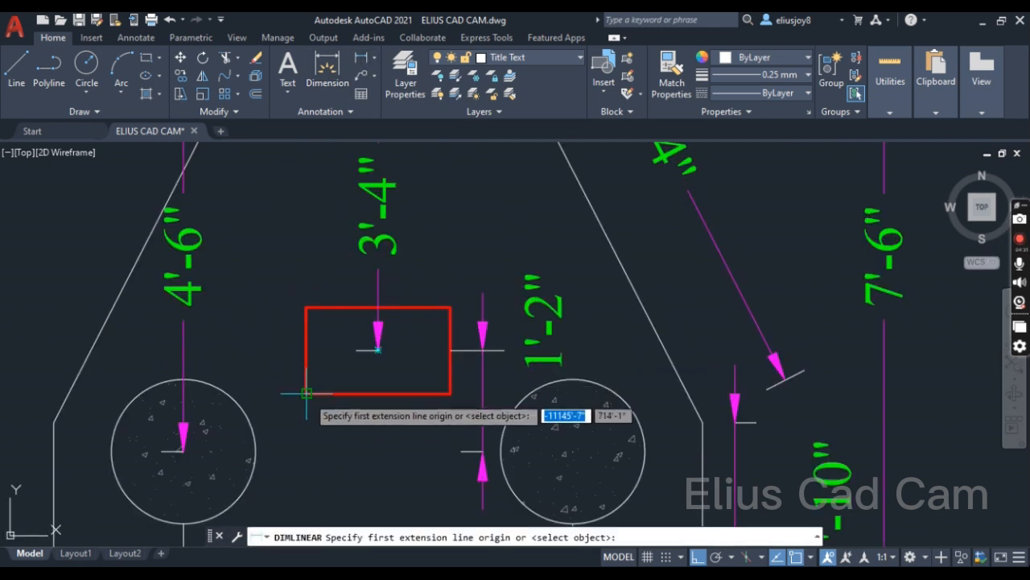
pyautogui.click(306, 393)
pyautogui.click(306, 307)
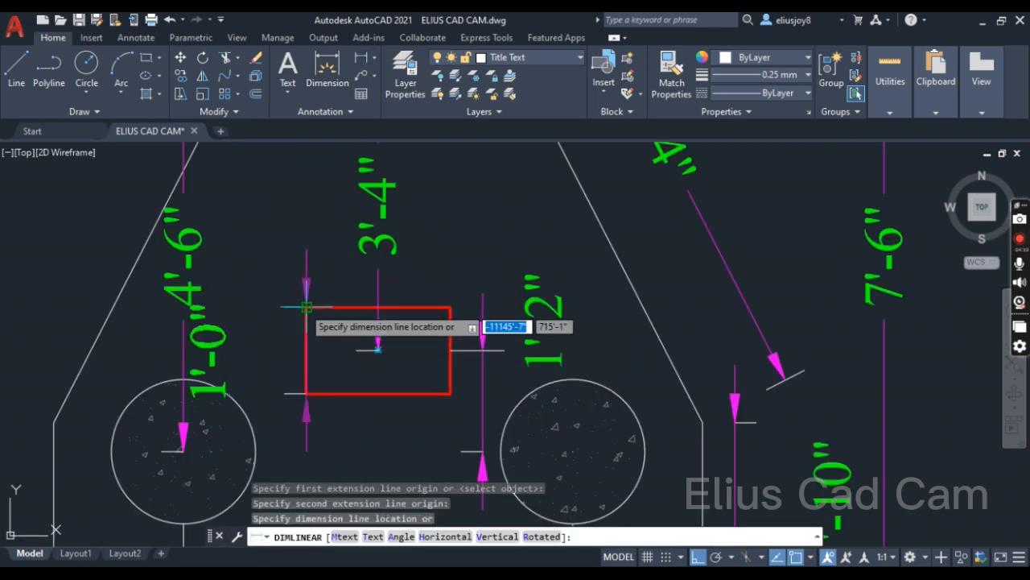
pyautogui.press('Escape')
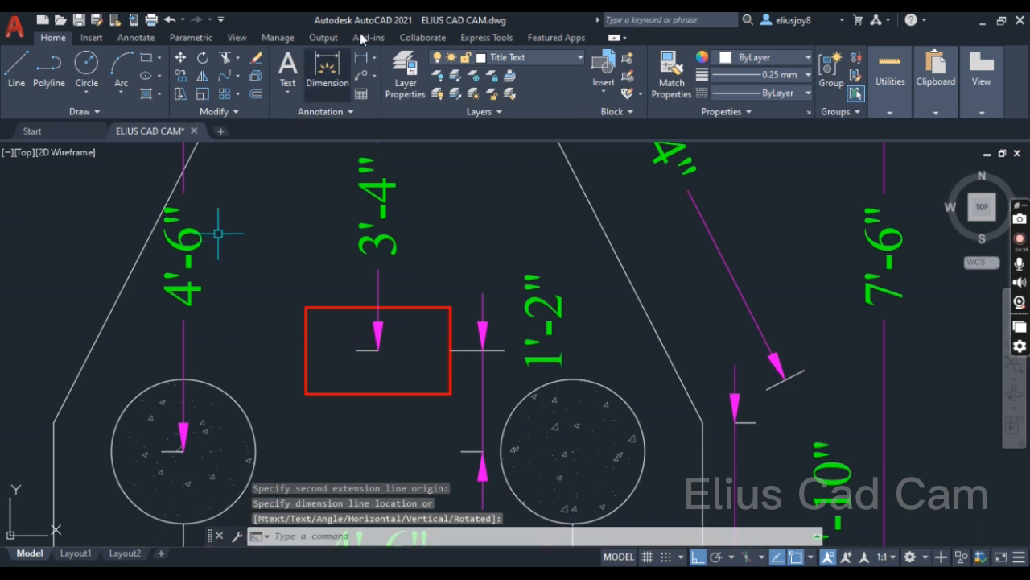
# - Measure the width of the reference's red rectangle with a temporary linear dimension along its upper edge, leaving no dimension placed
pyautogui.click(361, 58)
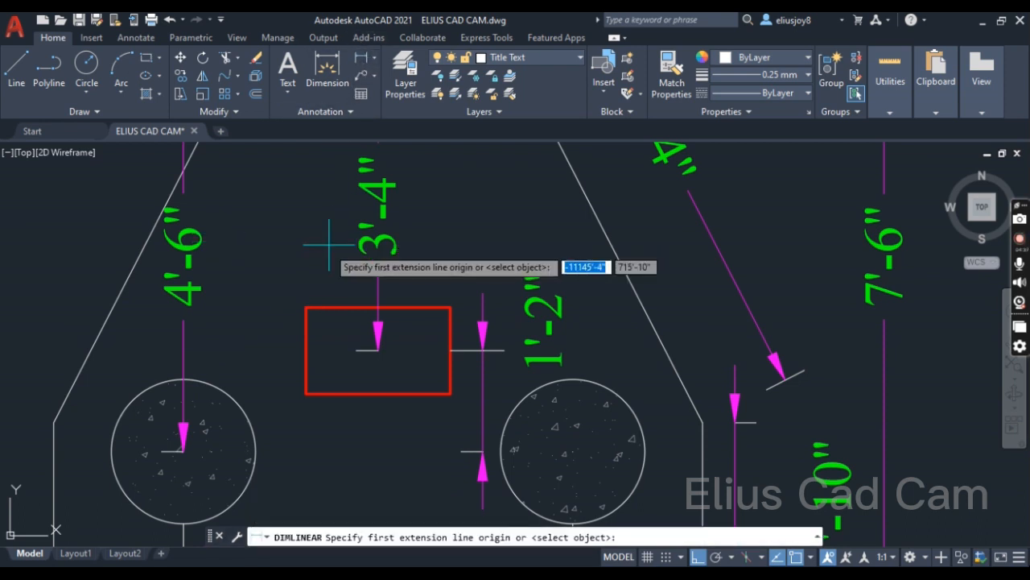
pyautogui.click(306, 307)
pyautogui.click(451, 307)
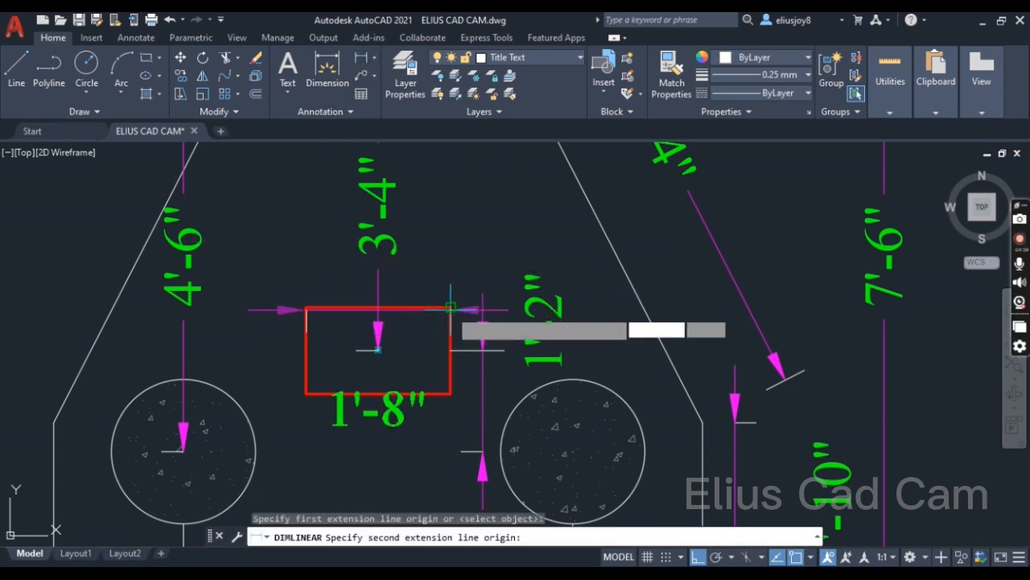
pyautogui.press('Escape')
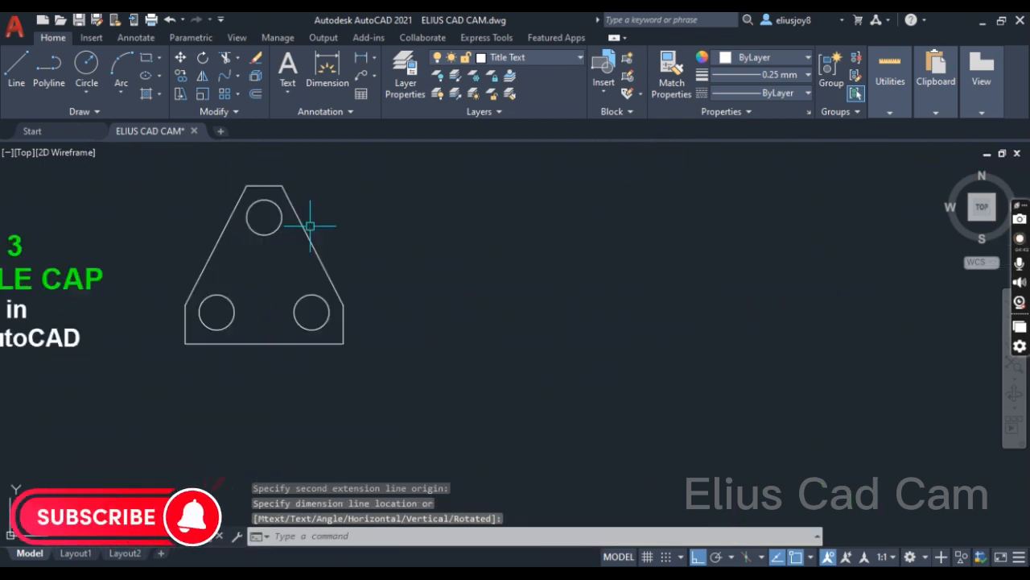
pyautogui.click(48, 69)
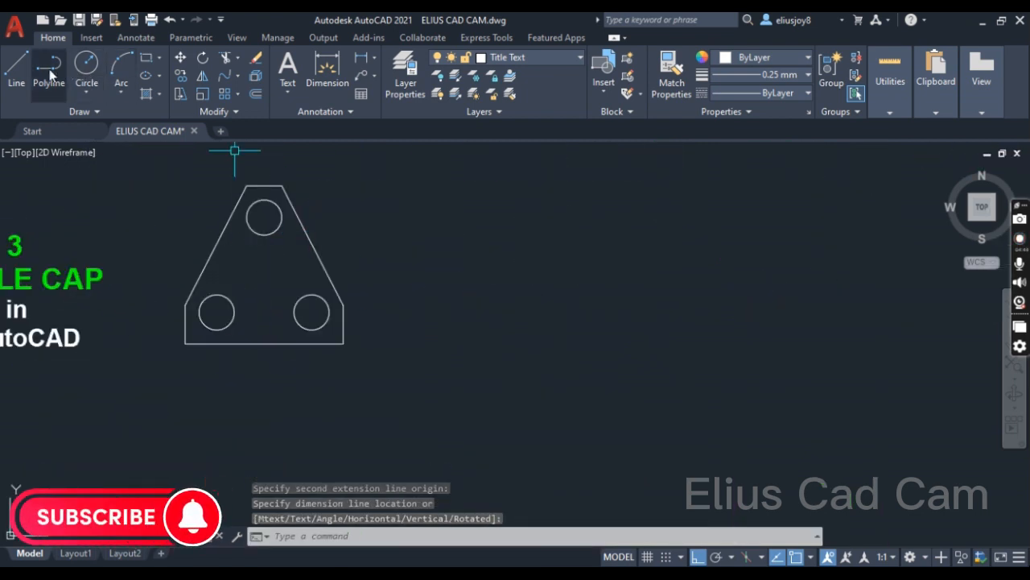
pyautogui.click(432, 234)
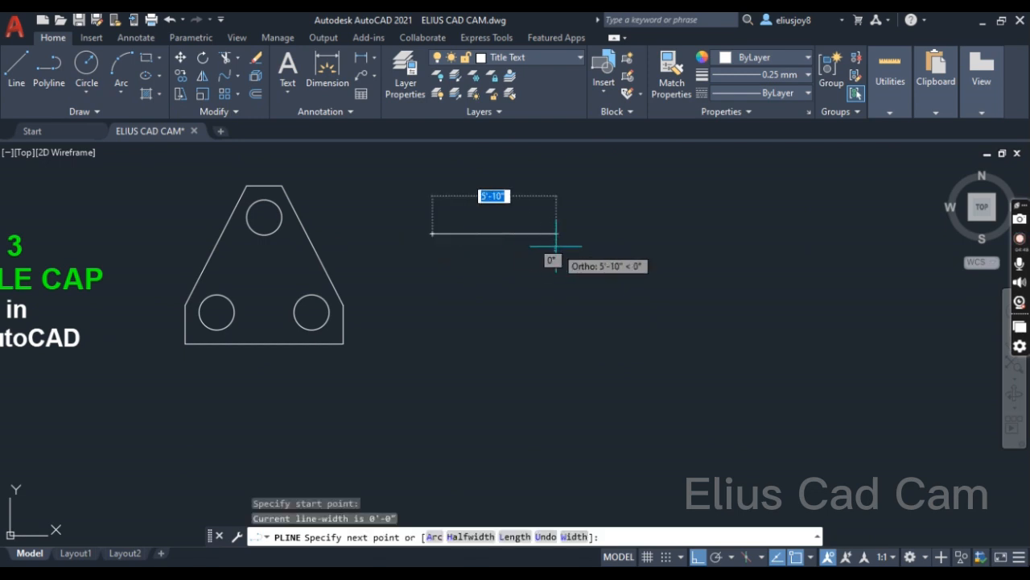
pyautogui.press('Escape')
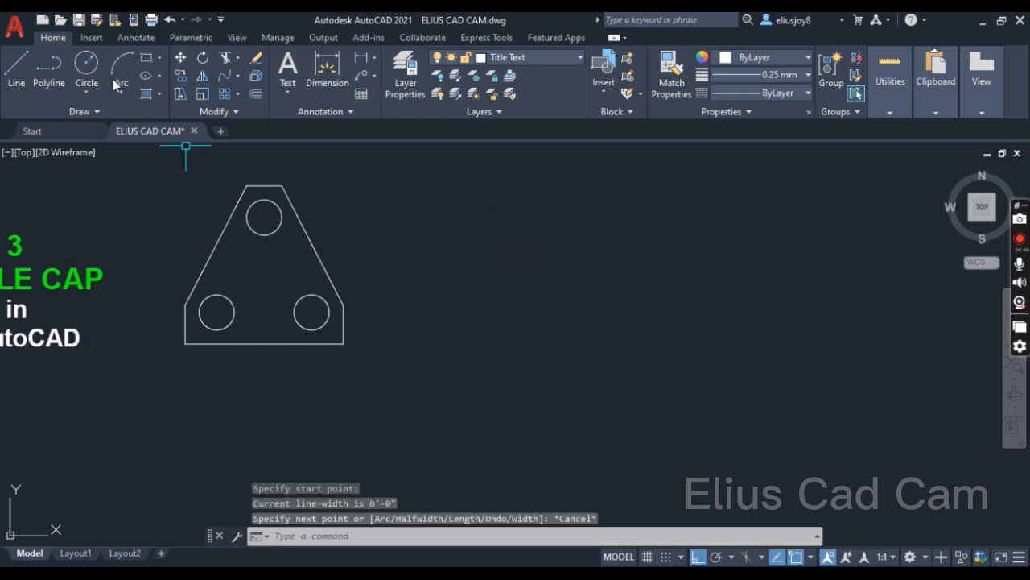
pyautogui.click(146, 58)
pyautogui.click(434, 257)
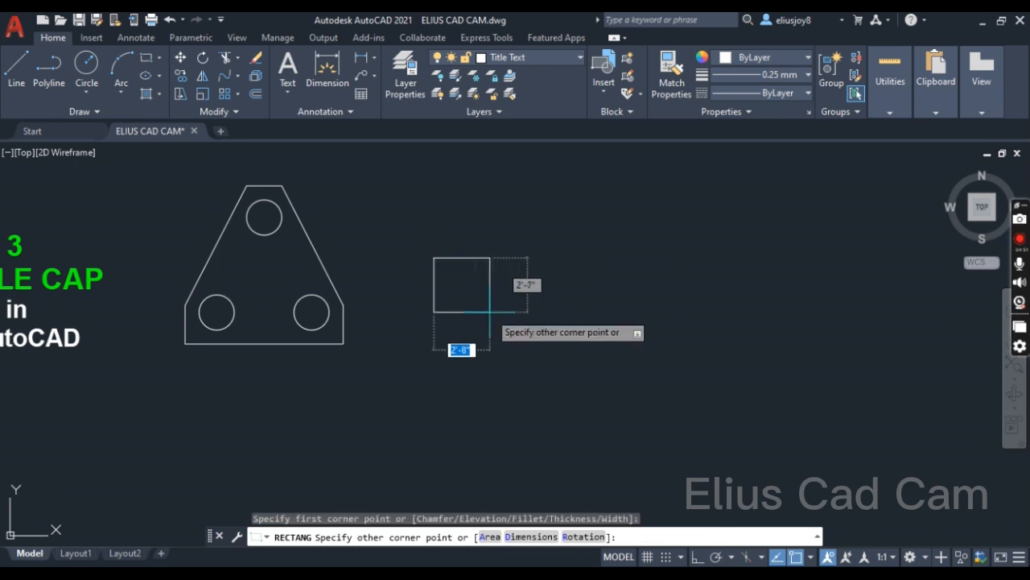
pyautogui.rightClick(490, 311)
pyautogui.click(537, 394)
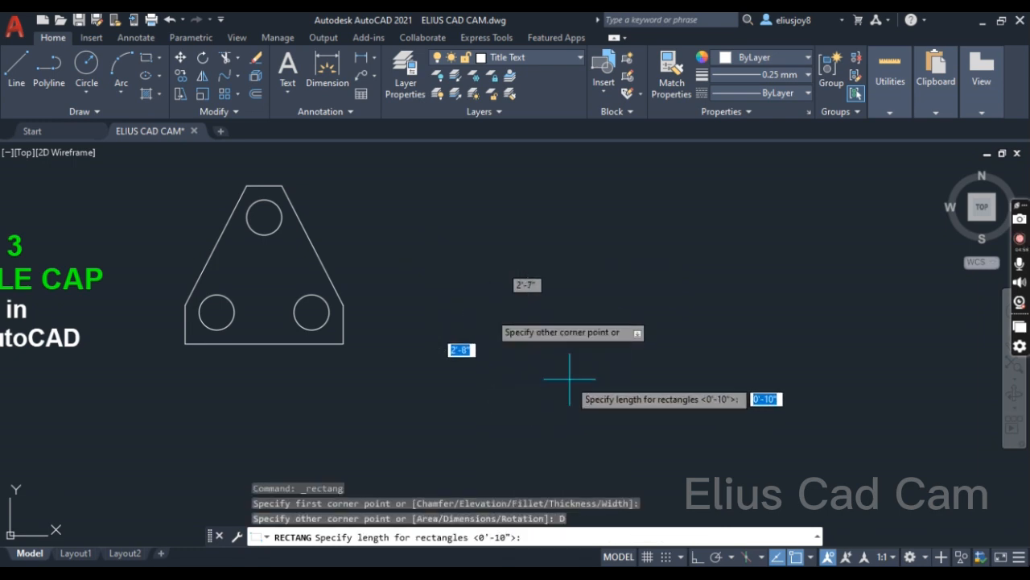
pyautogui.write('1')
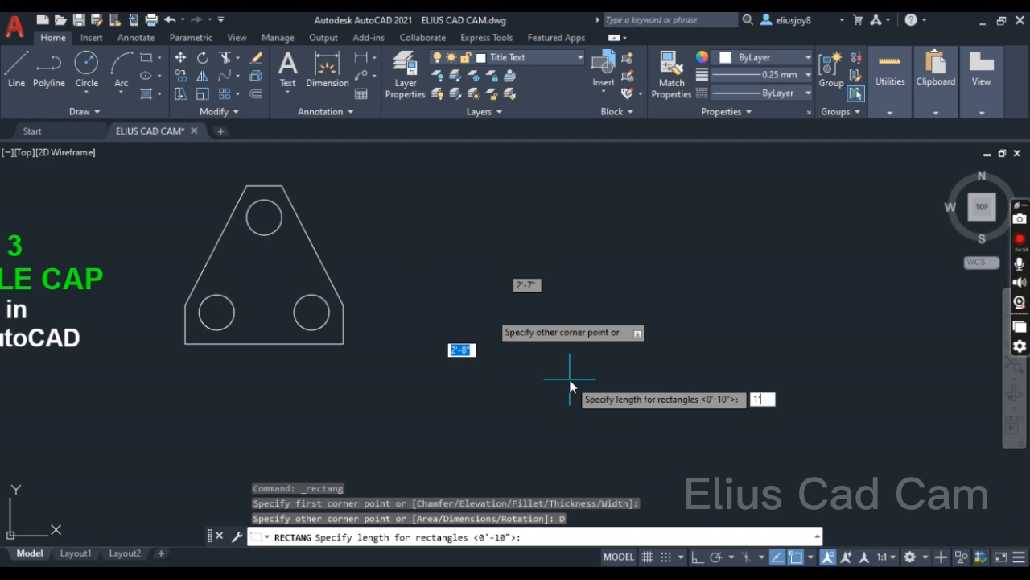
pyautogui.write("'")
pyautogui.press('Return')
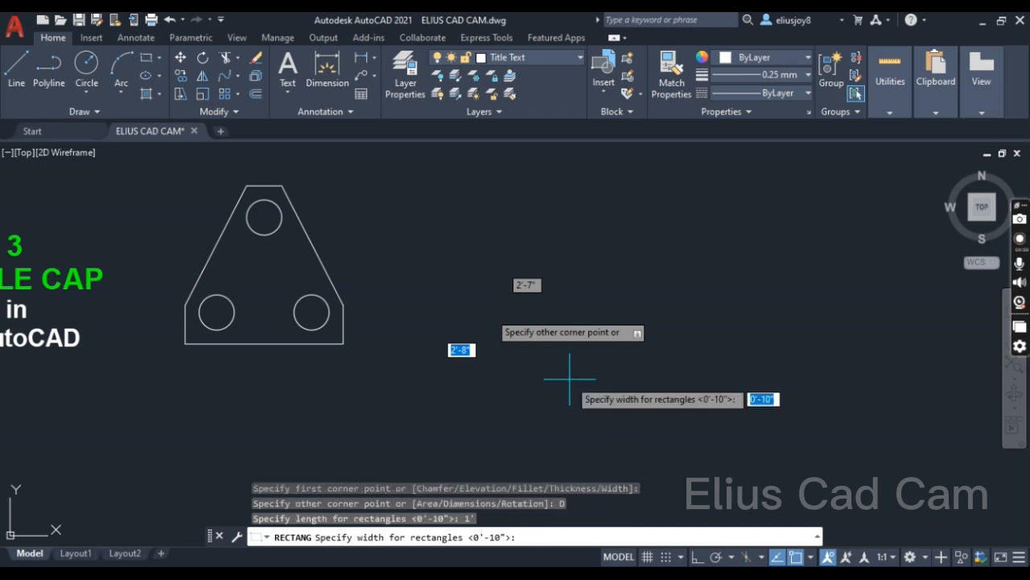
pyautogui.press('Return')
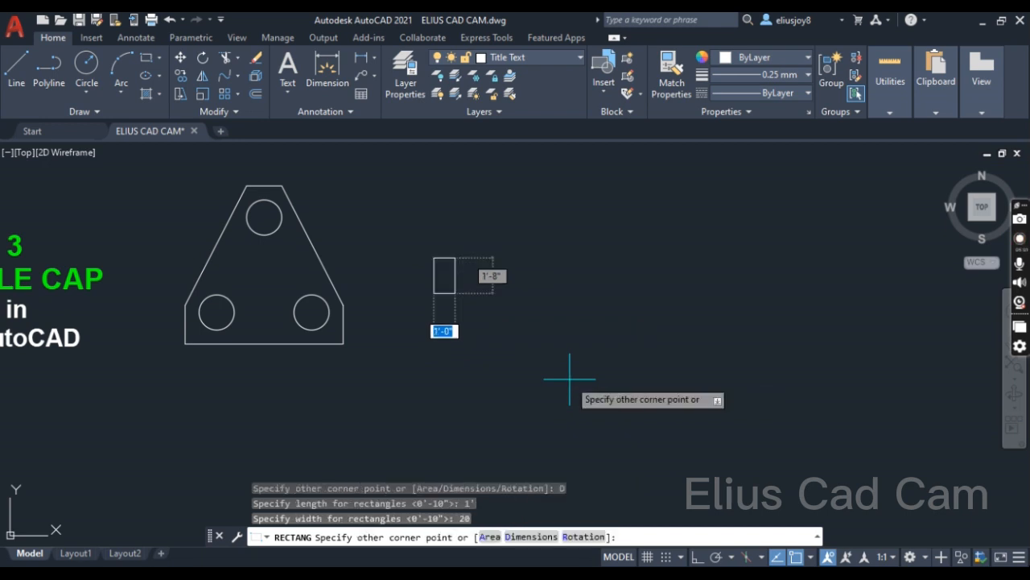
pyautogui.hotkey('ctrl', 'z')
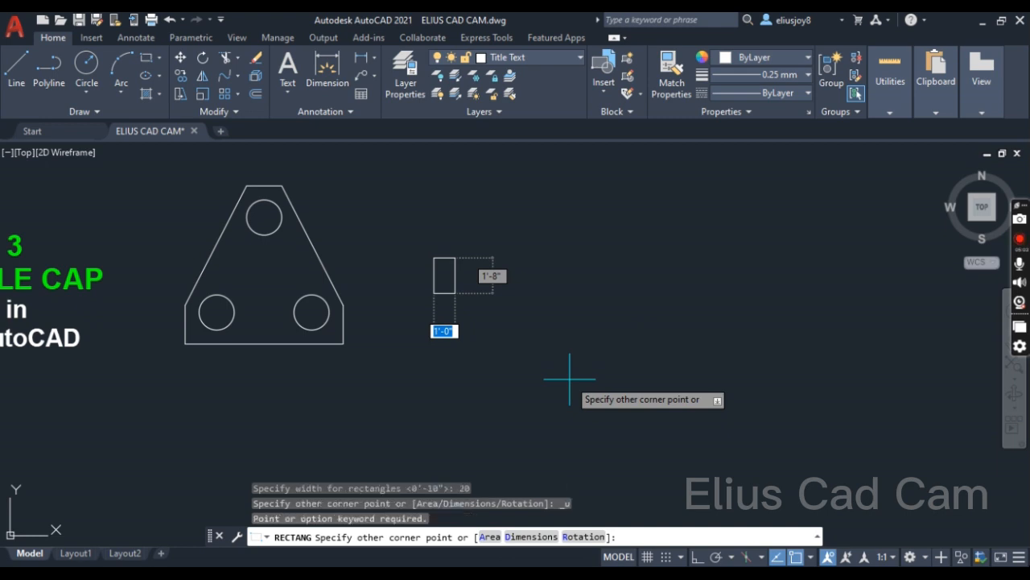
pyautogui.press('Escape')
pyautogui.press('Escape')
pyautogui.press('Escape')
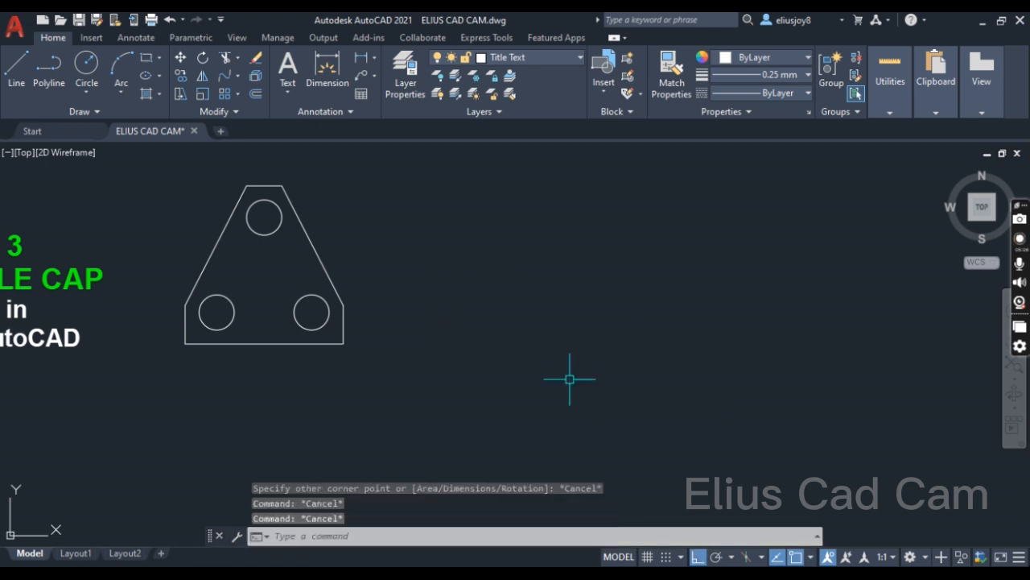
# - Draw a rectangle with length 20" and width 12" in the empty space beside the new pile cap
pyautogui.click(147, 57)
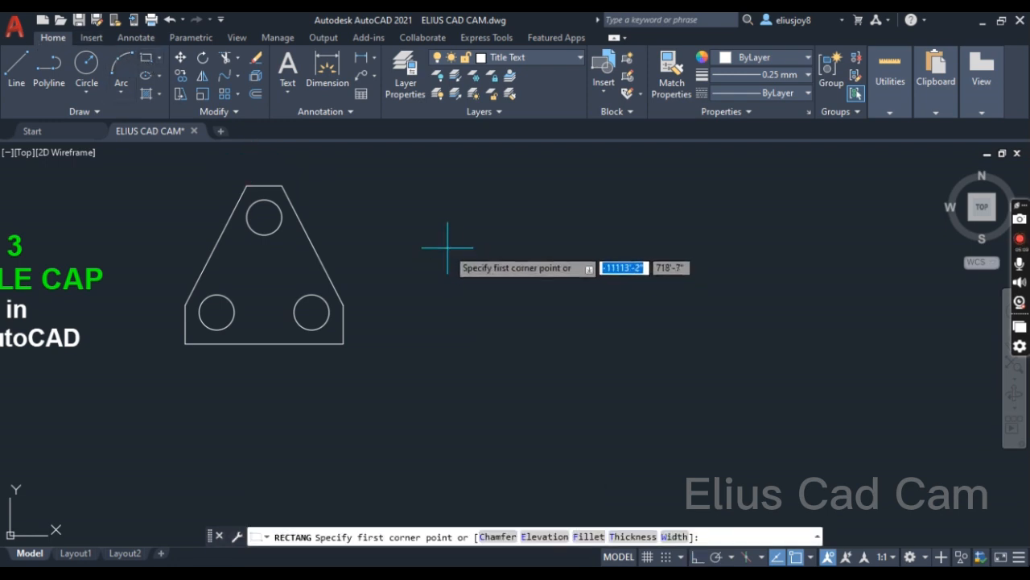
pyautogui.click(455, 247)
pyautogui.rightClick(515, 290)
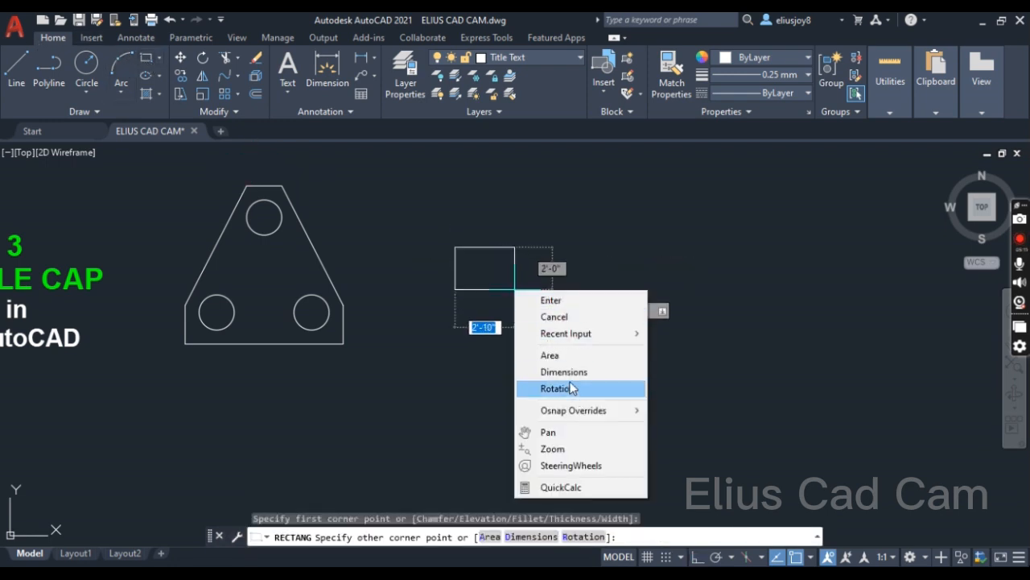
pyautogui.click(563, 372)
pyautogui.write('20')
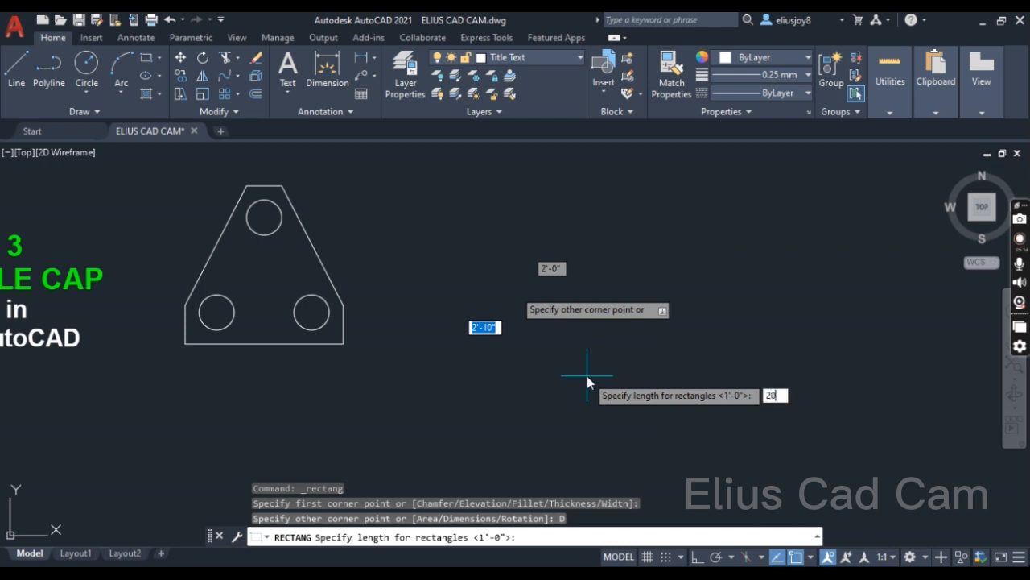
pyautogui.press('Return')
pyautogui.write('12')
pyautogui.press('Return')
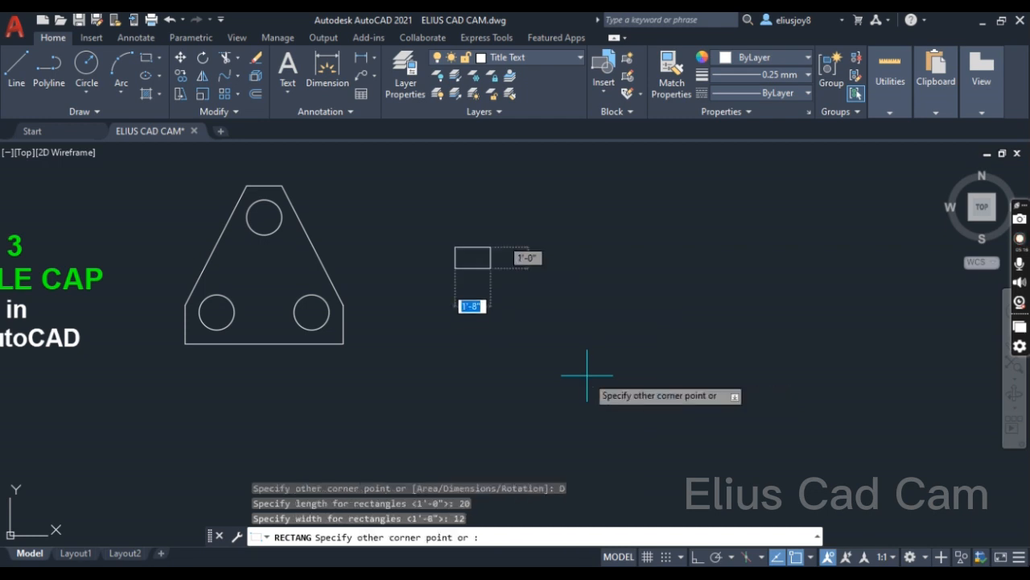
pyautogui.click(522, 326)
pyautogui.press('F8')
pyautogui.scroll(2, 449, 271)
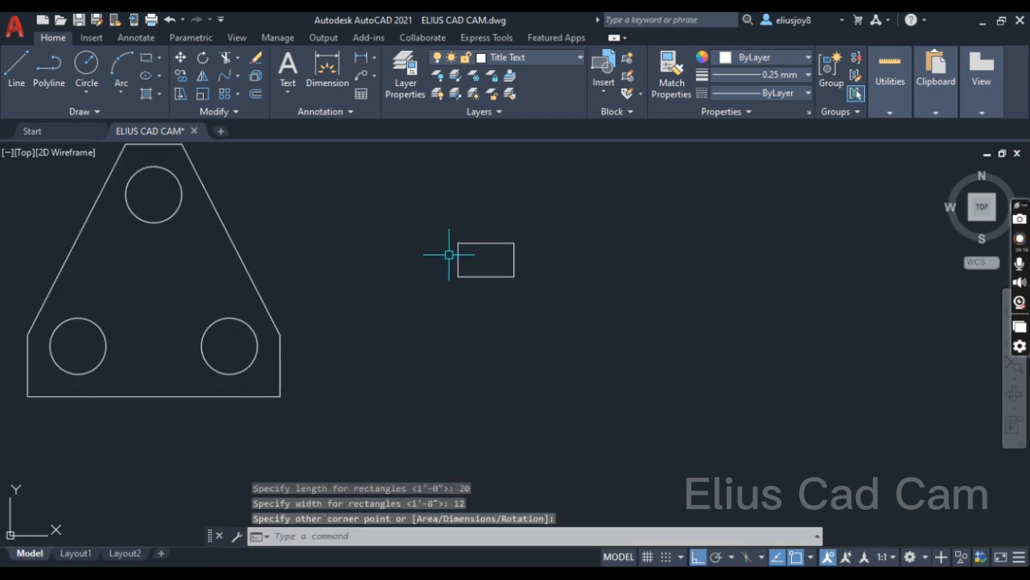
pyautogui.click(478, 278)
pyautogui.scroll(-3, 521, 316)
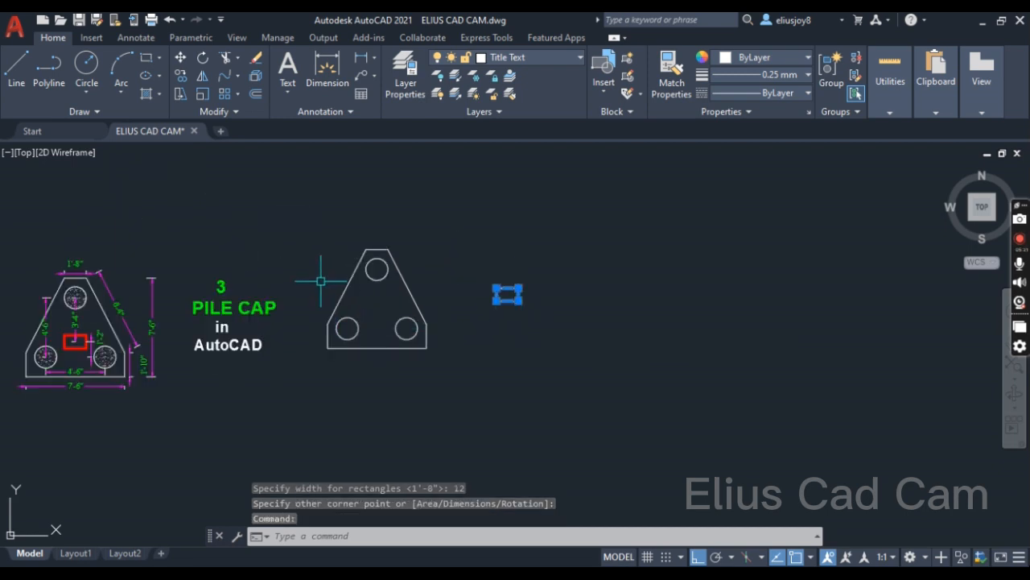
pyautogui.press('Escape')
pyautogui.press('Escape')
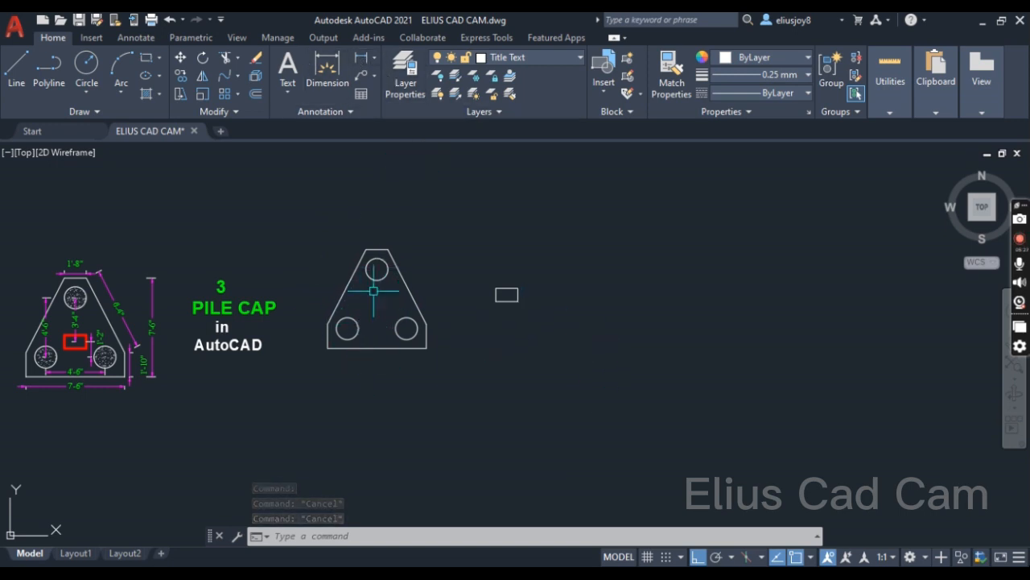
# - Draw a vertical construction line 3'-4" long downward from the center of the upper pile circle
pyautogui.write('l')
pyautogui.press('Return')
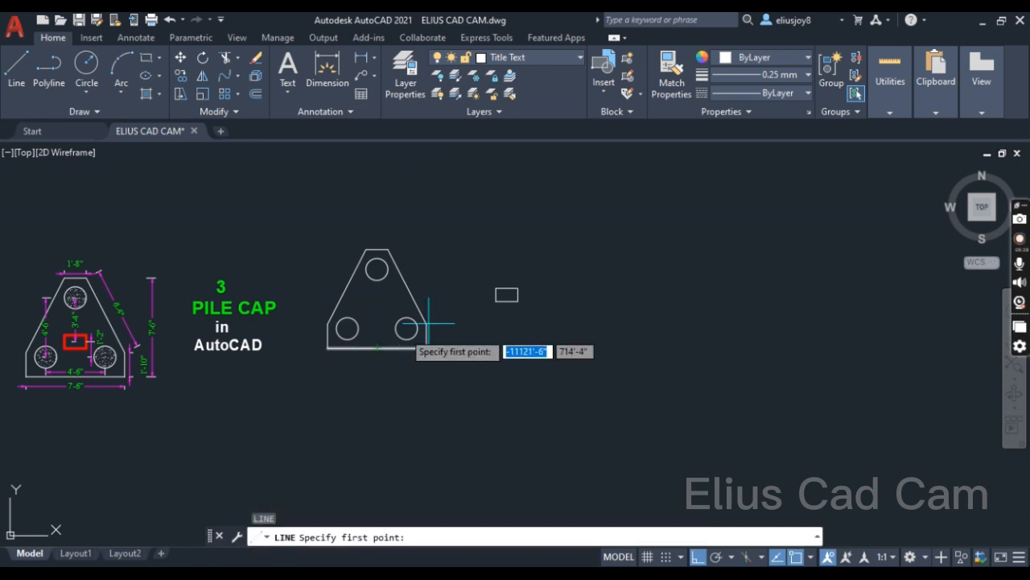
pyautogui.scroll(2, 355, 301)
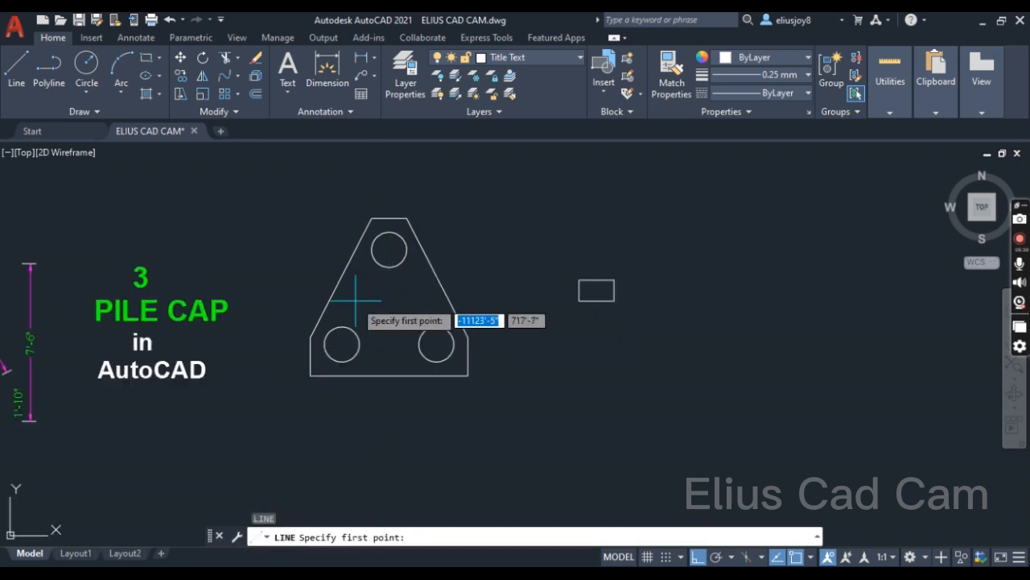
pyautogui.click(389, 250)
pyautogui.scroll(-2, 385, 317)
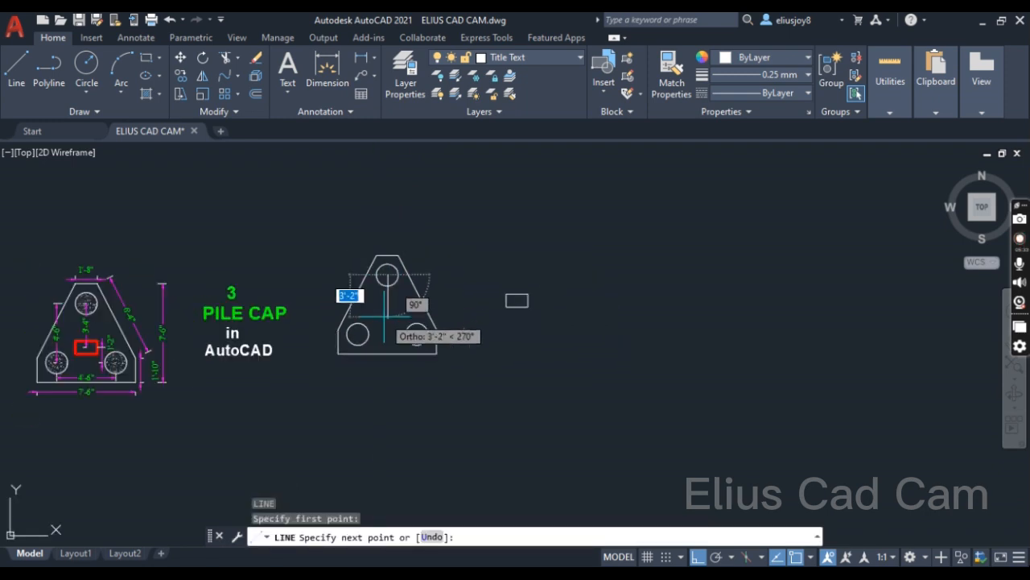
pyautogui.write("3'-")
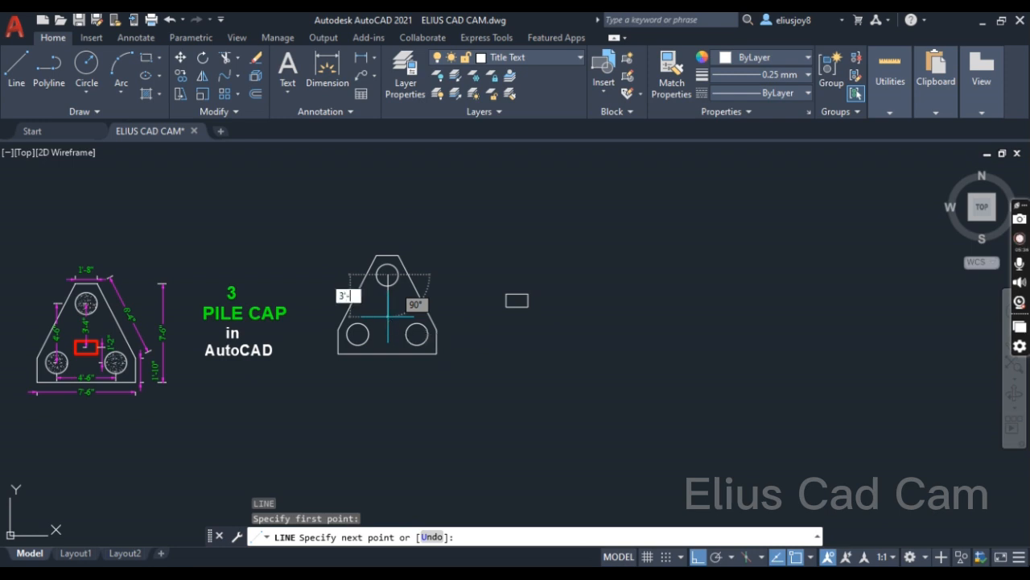
pyautogui.write('4')
pyautogui.press('Return')
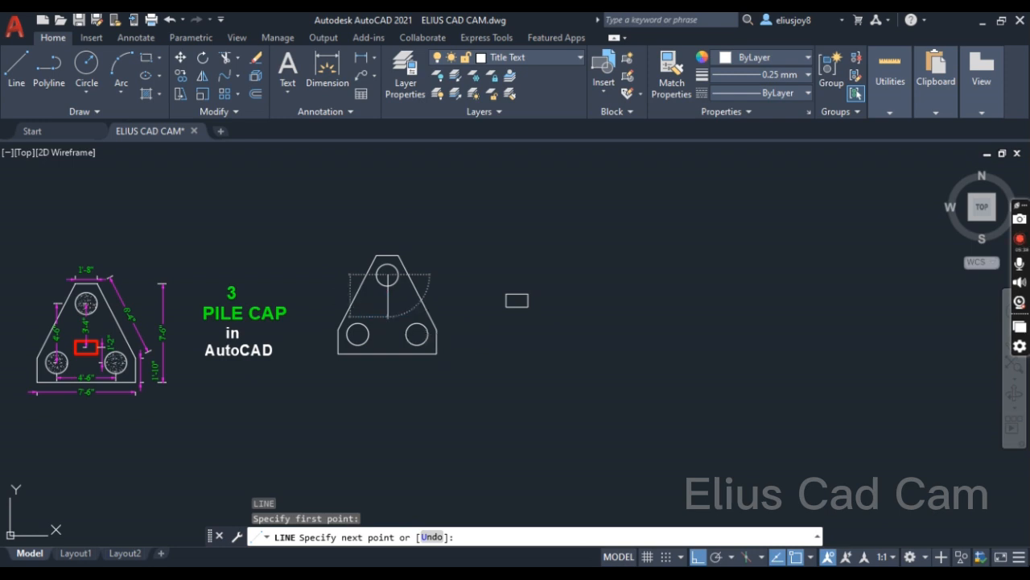
pyautogui.press('Return')
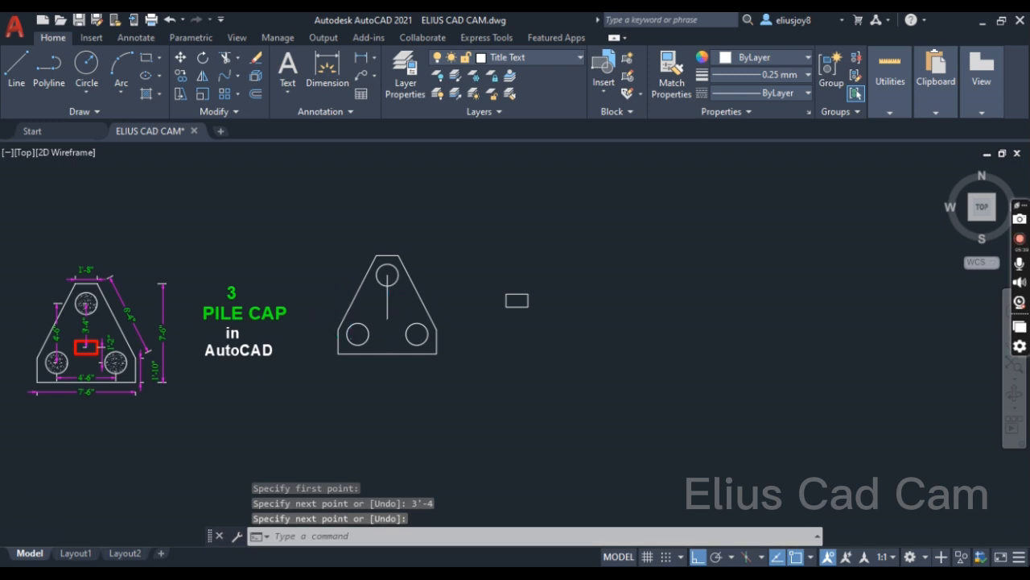
# - Move the column rectangle by its geometric center onto the lower end of the construction line
pyautogui.scroll(2, 338, 315)
pyautogui.click(624, 316)
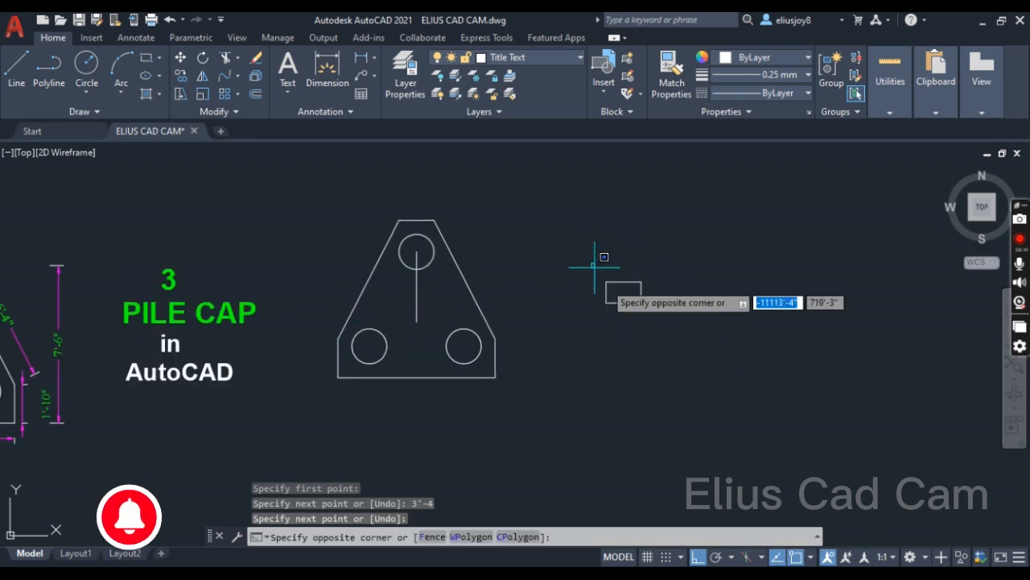
pyautogui.click(601, 261)
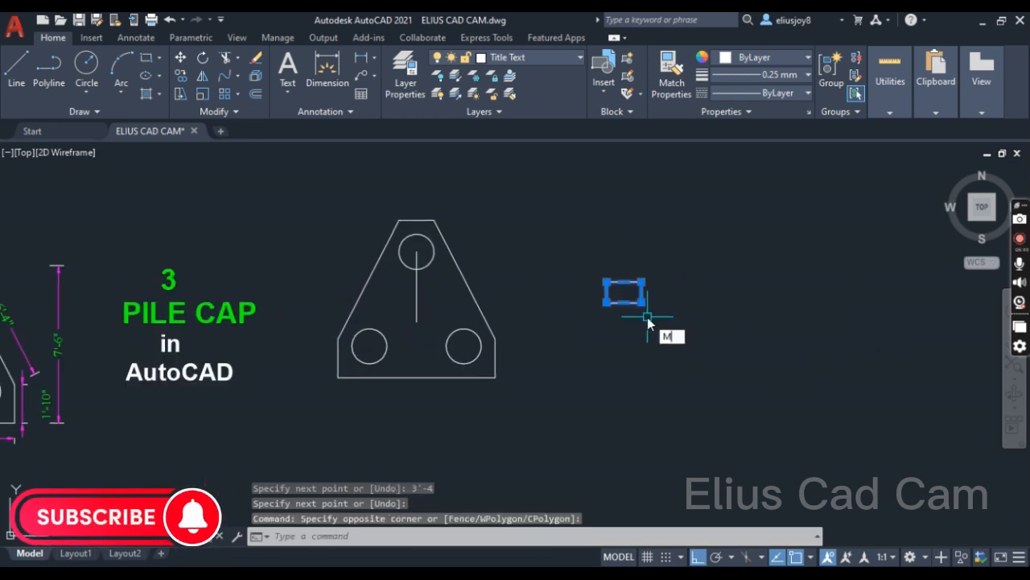
pyautogui.press('Return')
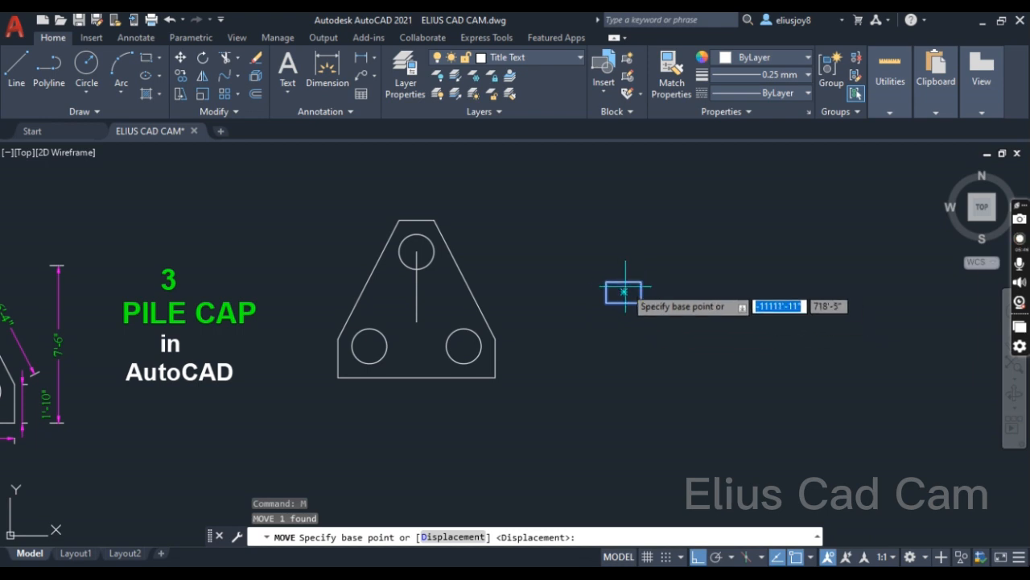
pyautogui.click(623, 292)
pyautogui.scroll(4, 419, 327)
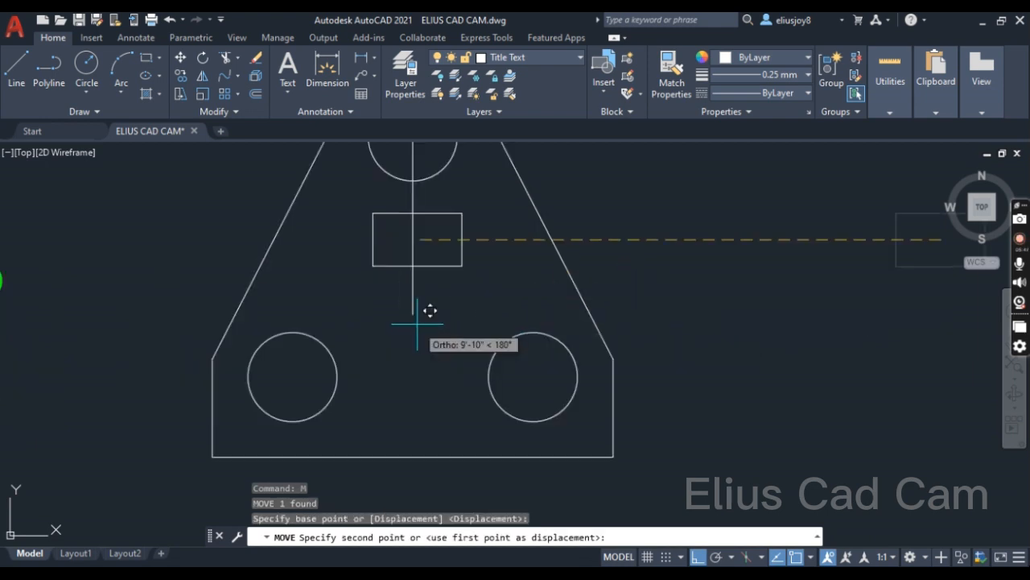
pyautogui.click(422, 308)
pyautogui.scroll(-2, 483, 254)
# - Erase the vertical construction line between the upper pile and the column rectangle
pyautogui.click(469, 247)
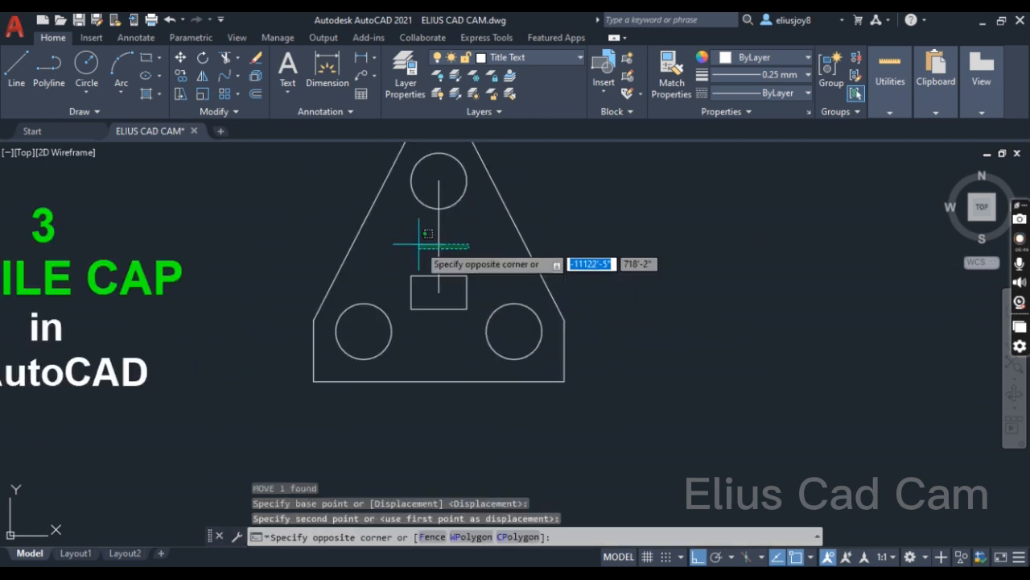
pyautogui.click(418, 244)
pyautogui.press('Delete')
pyautogui.scroll(-4, 419, 244)
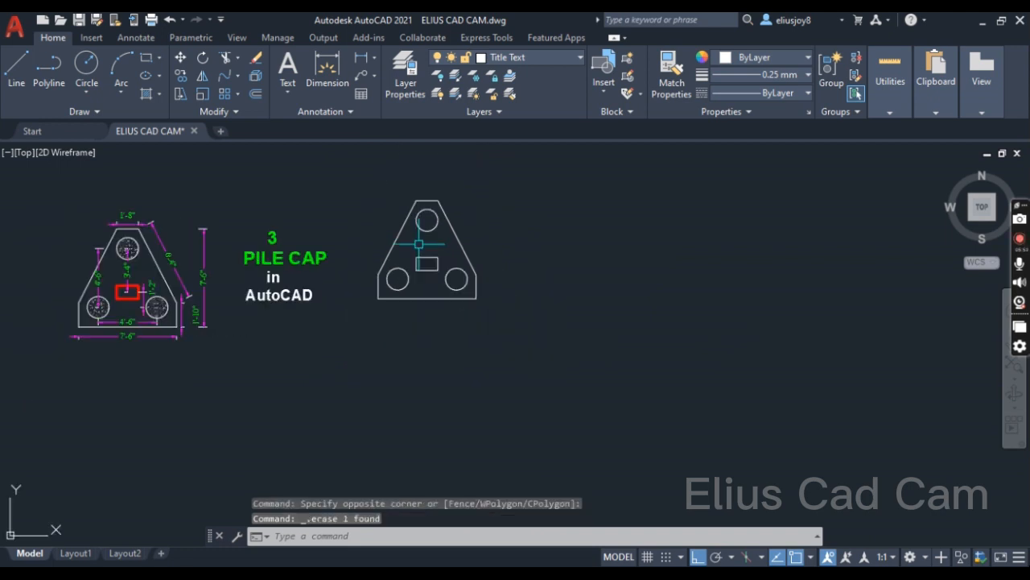
# - Set the new column rectangle's color to Red and its lineweight to 0.30 mm, matching the reference plan
pyautogui.scroll(2, 124, 297)
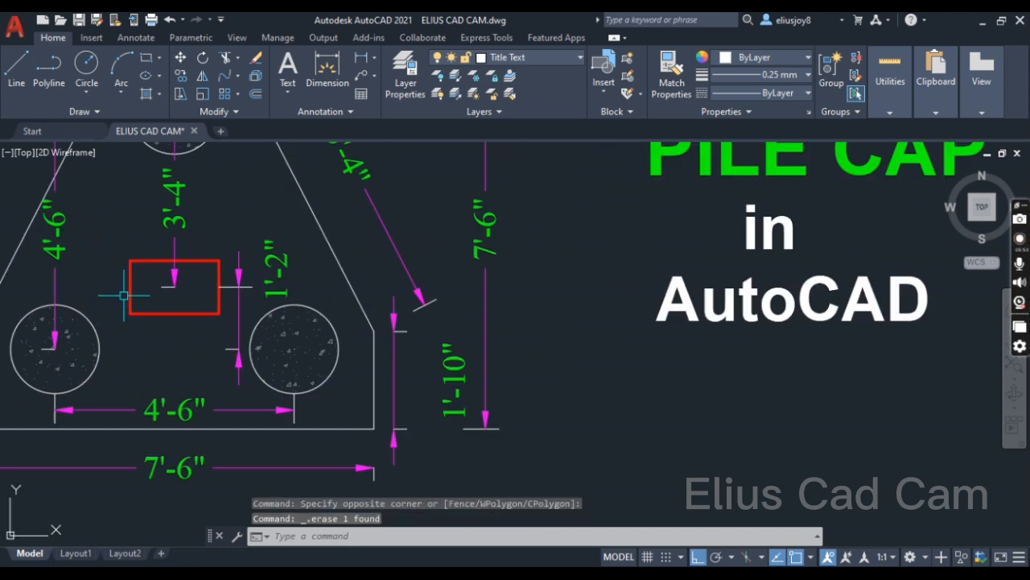
pyautogui.scroll(-1, 147, 307)
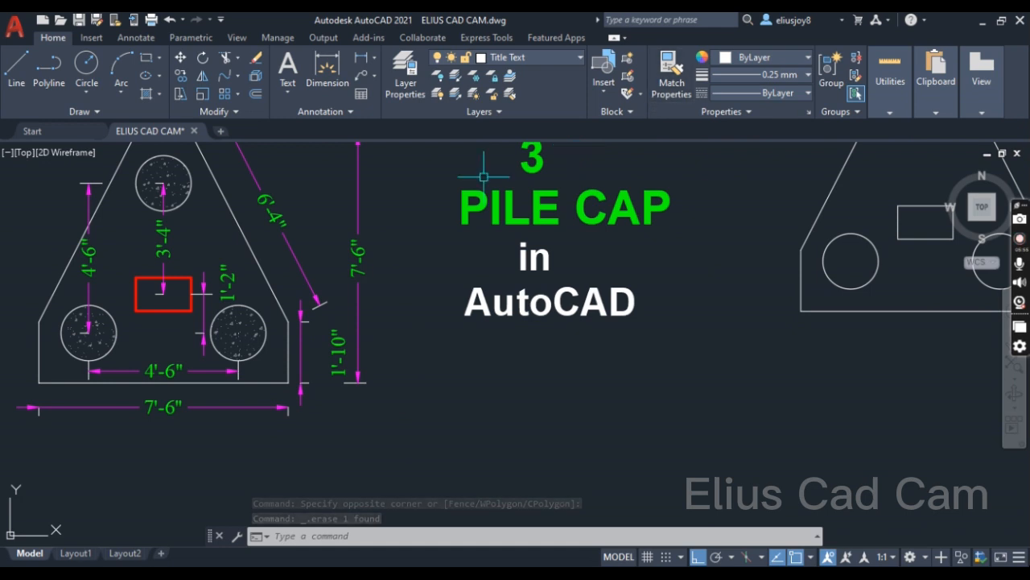
pyautogui.scroll(-4, 374, 231)
pyautogui.scroll(3, 603, 223)
pyautogui.click(597, 228)
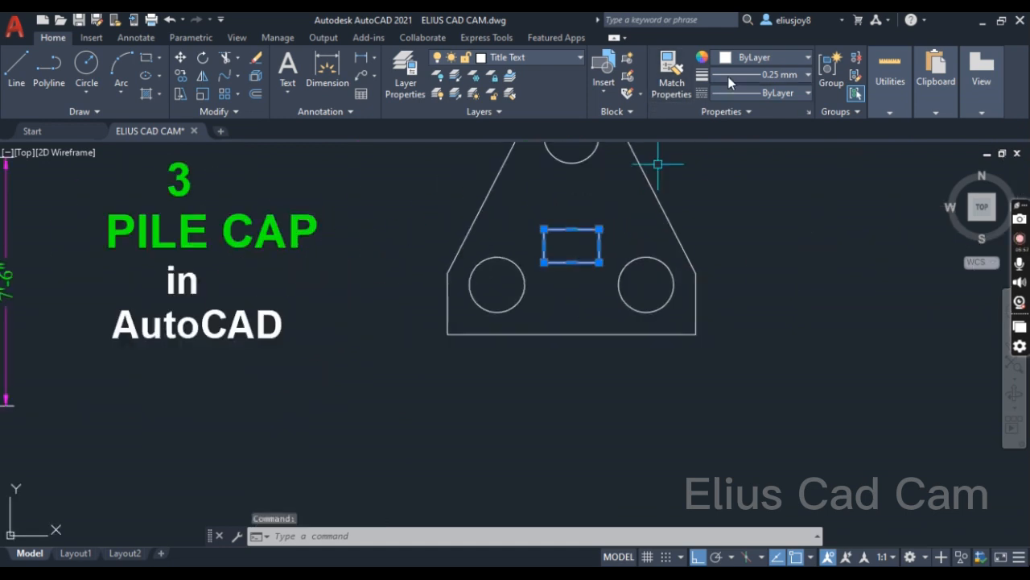
pyautogui.click(740, 61)
pyautogui.click(726, 209)
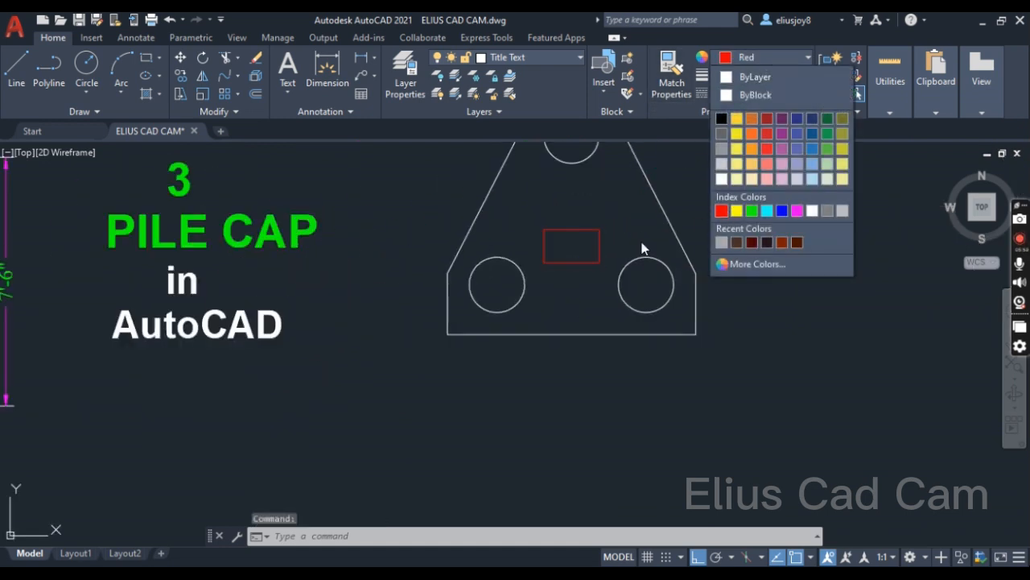
pyautogui.click(759, 77)
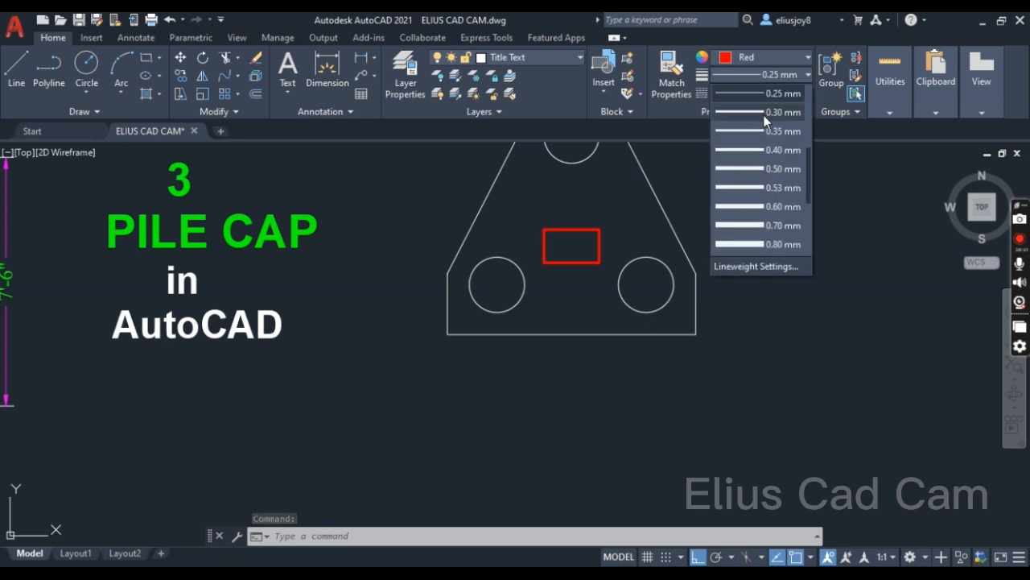
pyautogui.click(761, 113)
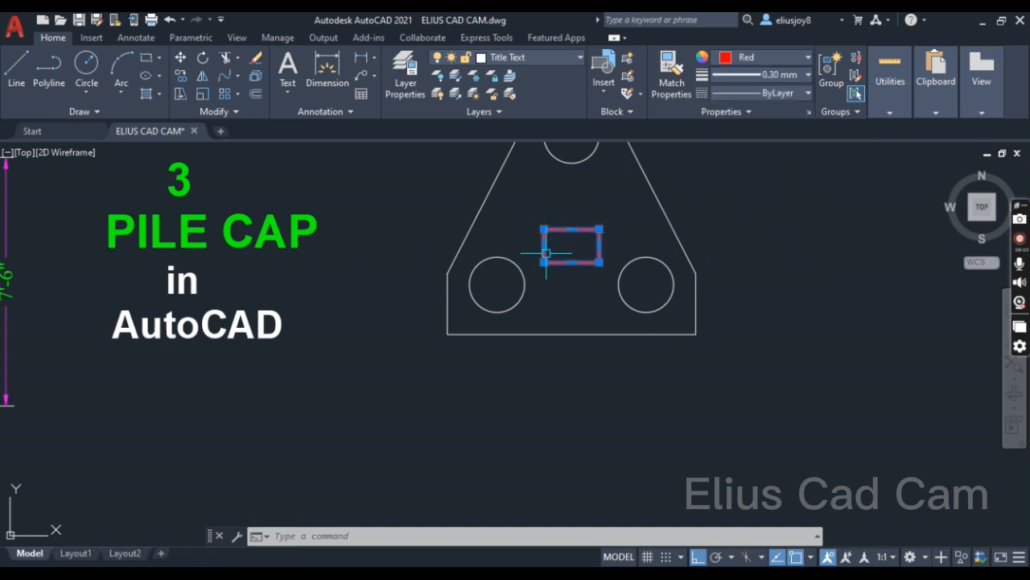
pyautogui.press('Escape')
pyautogui.press('Escape')
pyautogui.press('Escape')
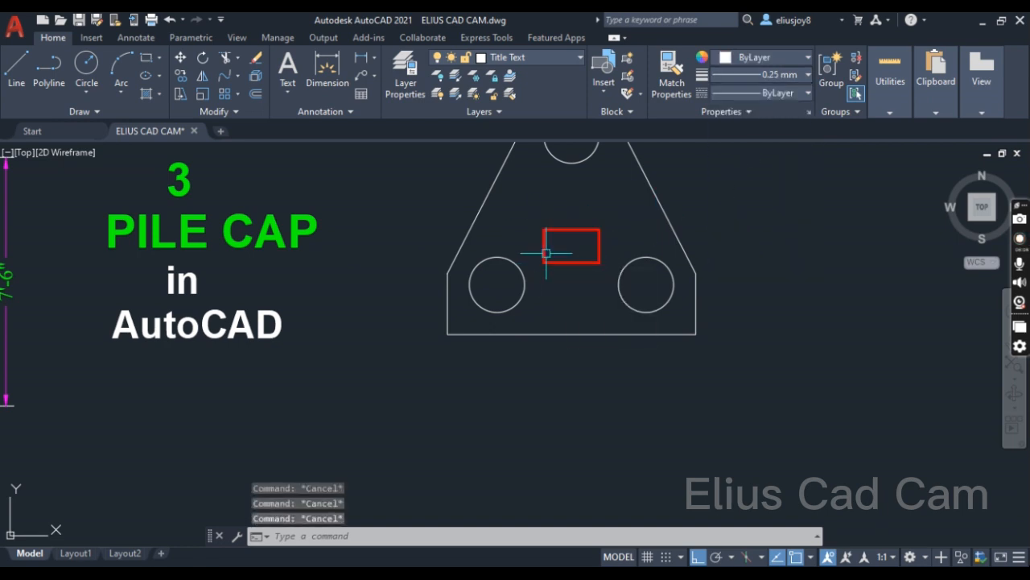
pyautogui.scroll(-2, 564, 253)
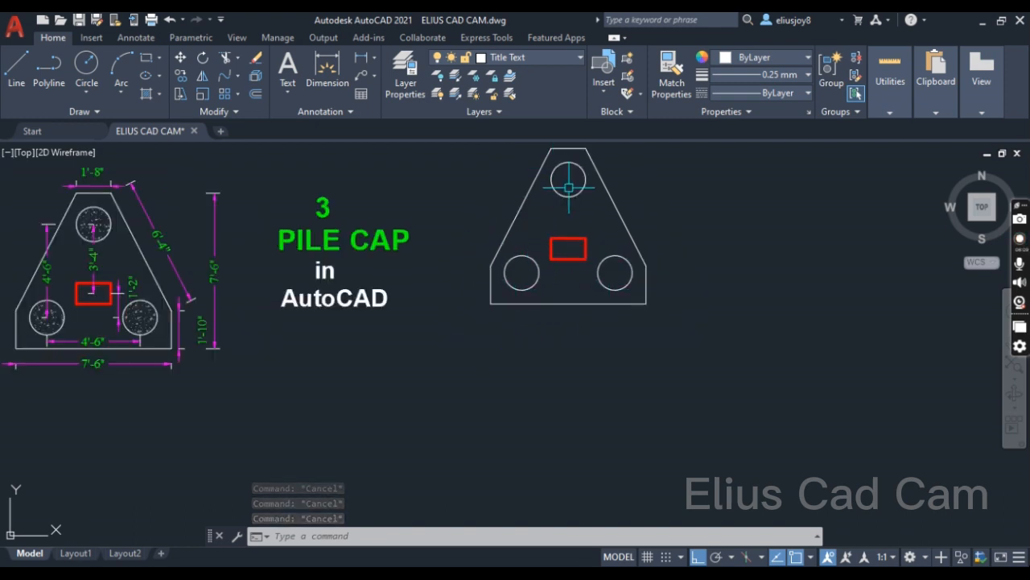
pyautogui.press('Escape')
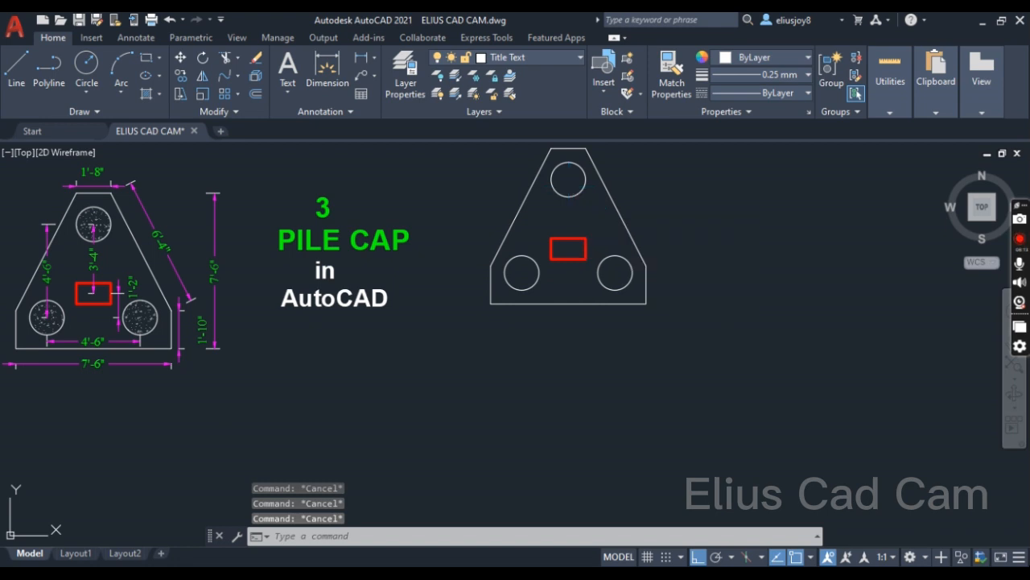
# - Hatch the insides of the three pile circles in the new plan with the AR-CONC pattern
pyautogui.write('h')
pyautogui.press('Return')
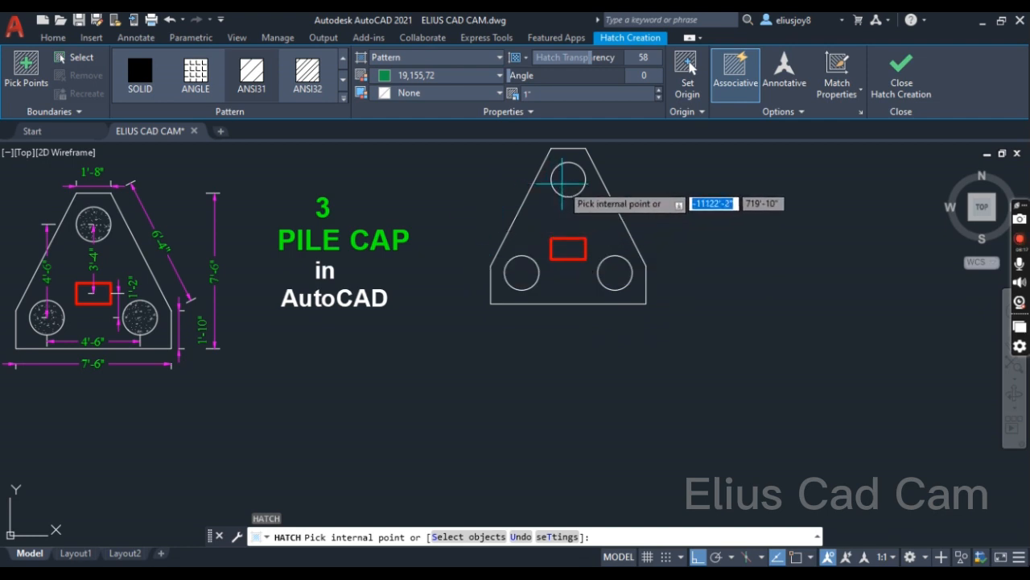
pyautogui.click(565, 183)
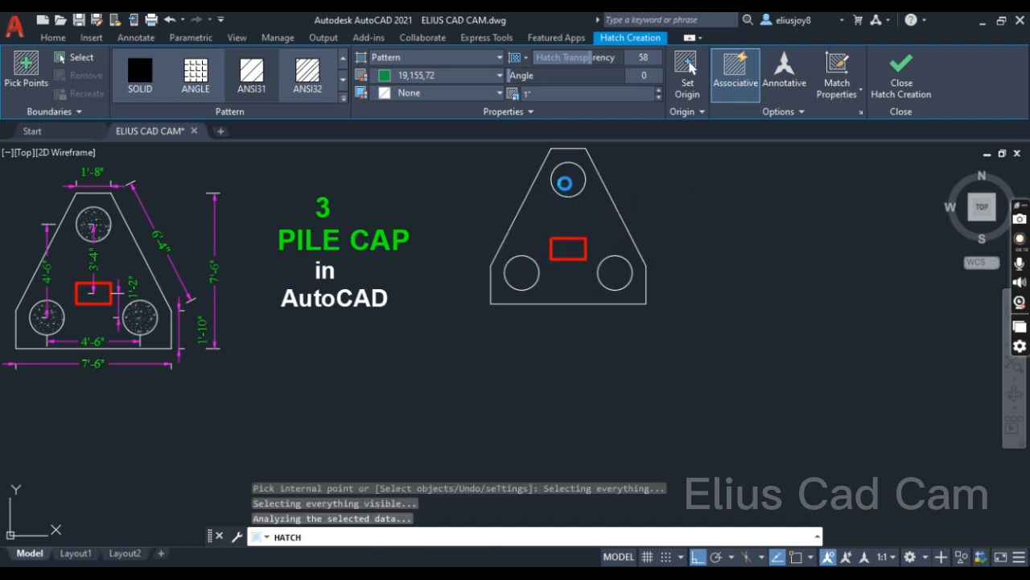
pyautogui.click(522, 273)
pyautogui.click(614, 274)
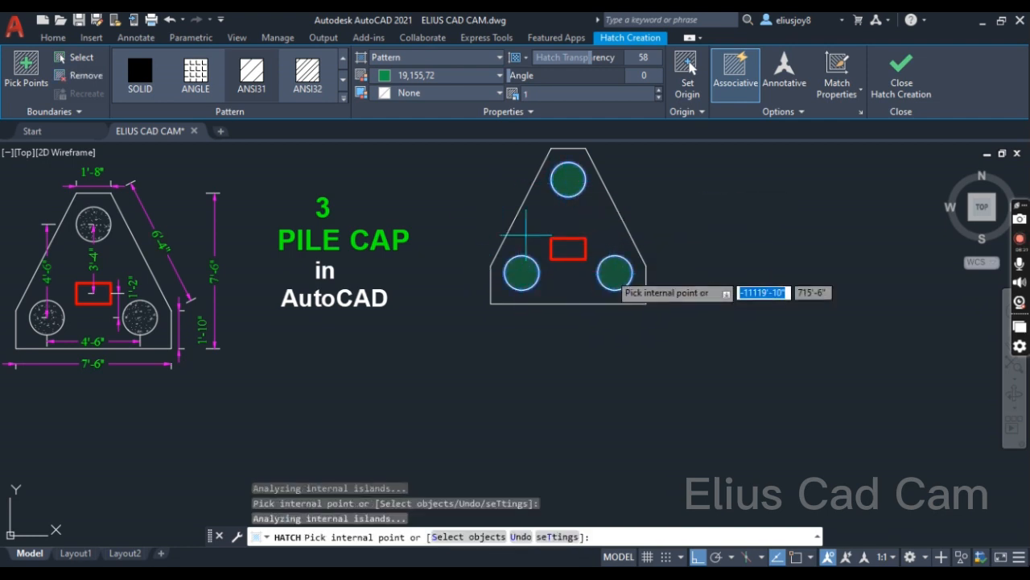
pyautogui.click(344, 83)
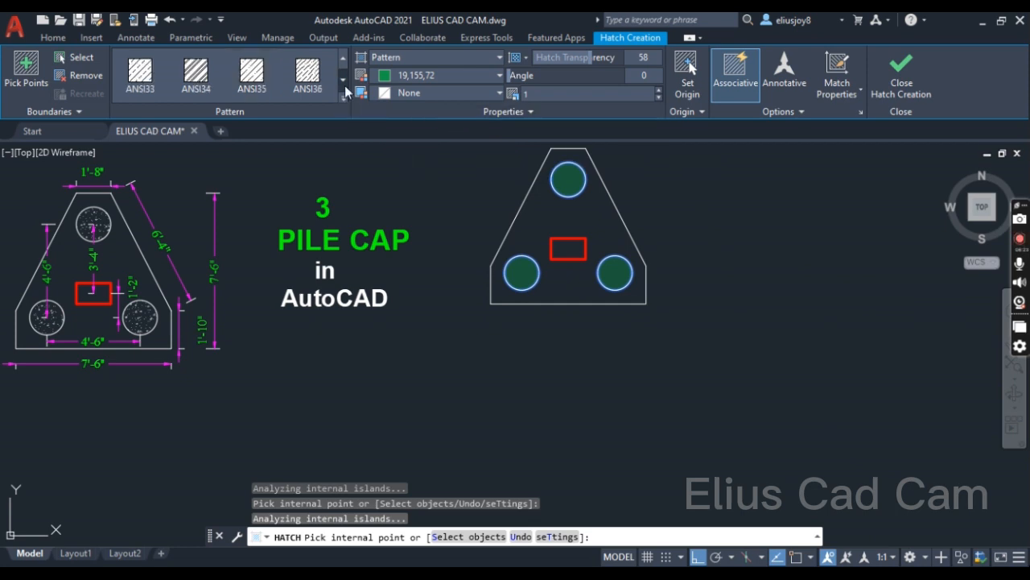
pyautogui.click(342, 99)
pyautogui.scroll(-2, 307, 184)
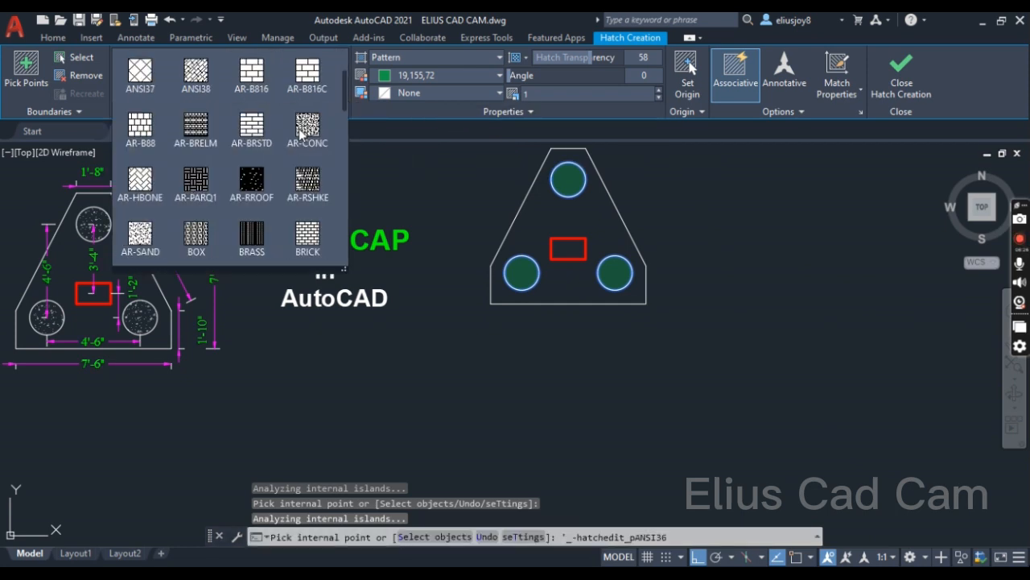
pyautogui.click(309, 129)
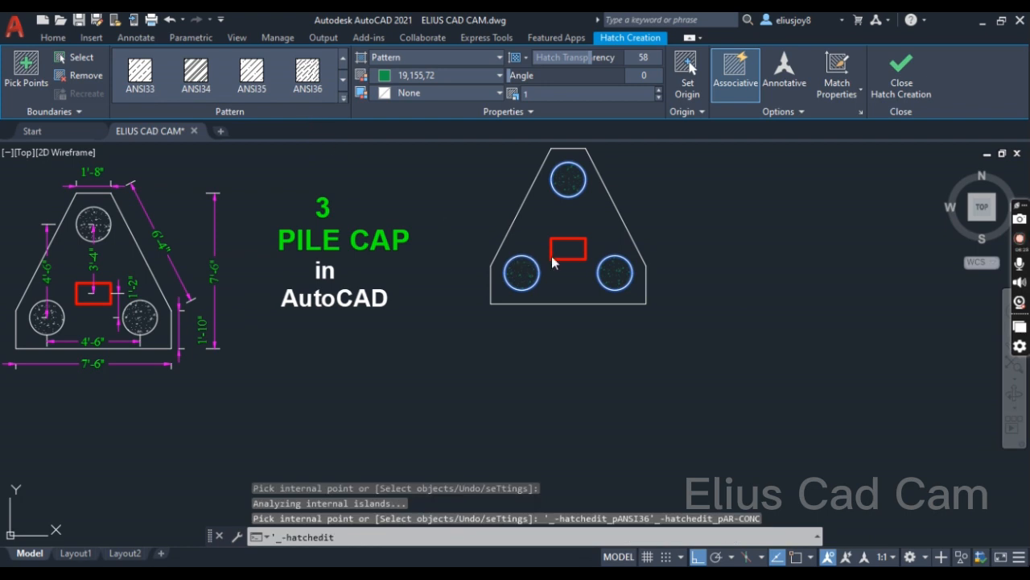
# - Set the pile hatch color to 0,0,0 with background color None and finish the hatch
pyautogui.click(432, 75)
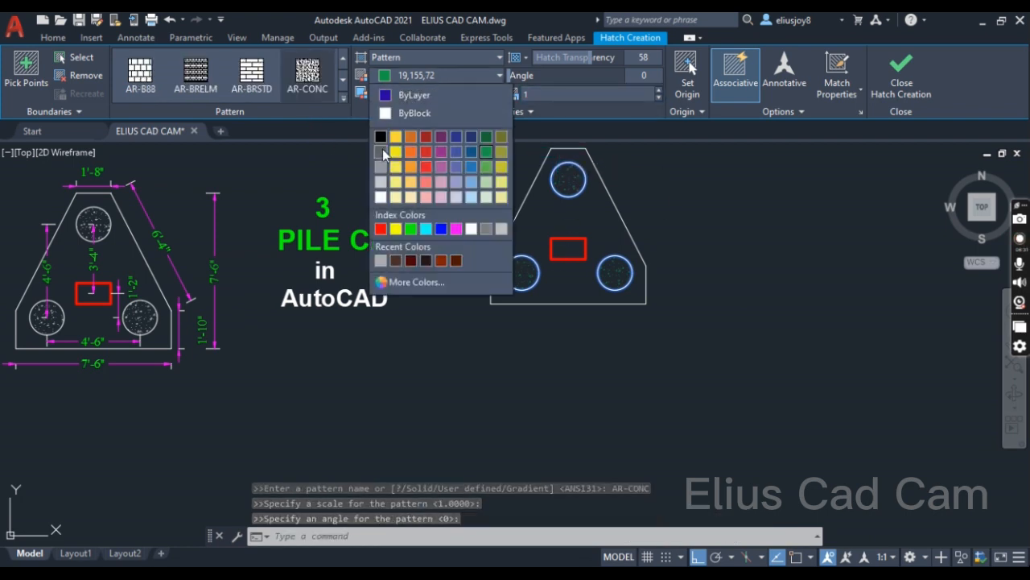
pyautogui.click(417, 76)
pyautogui.click(417, 76)
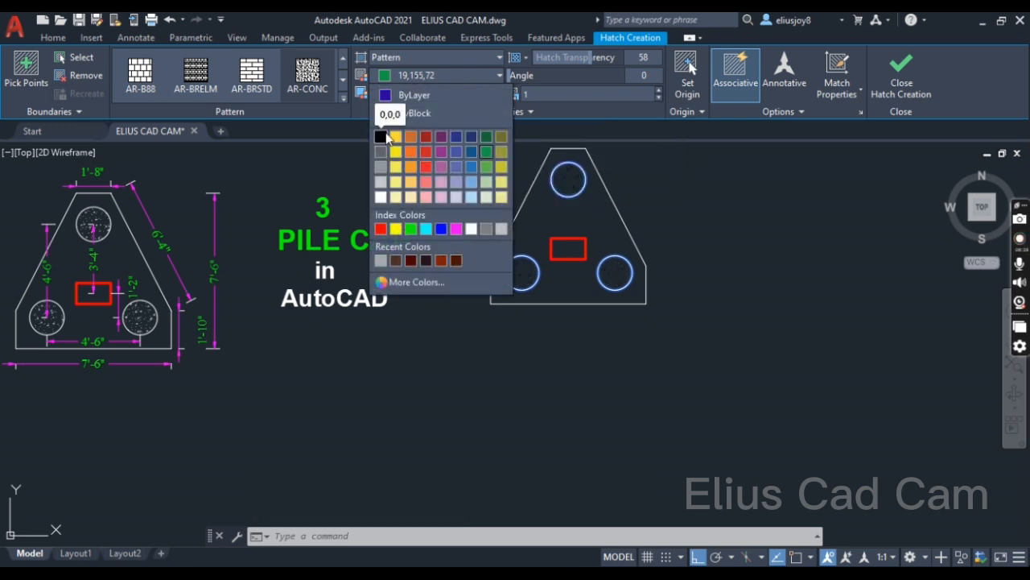
pyautogui.click(382, 137)
pyautogui.click(431, 92)
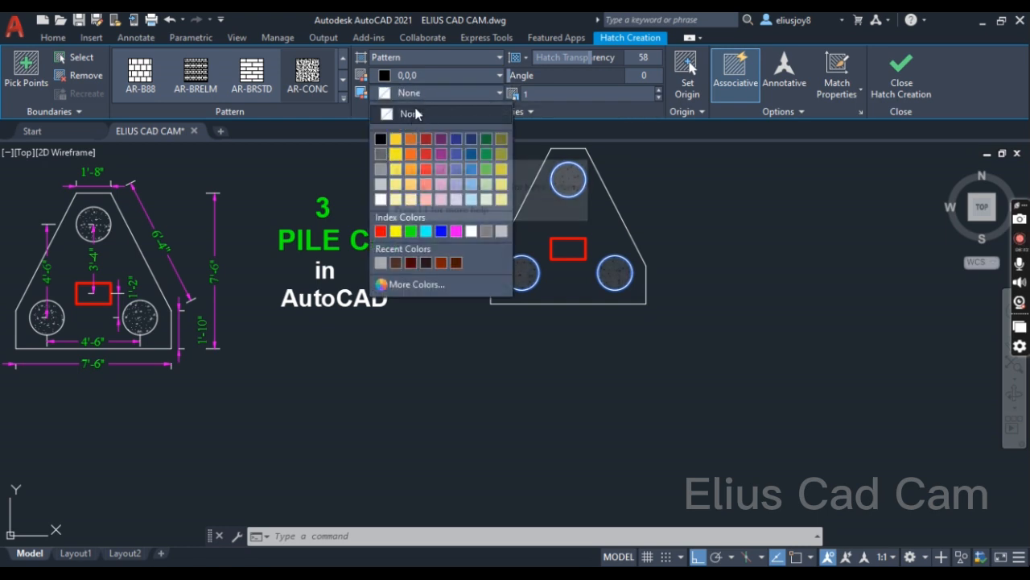
pyautogui.click(417, 114)
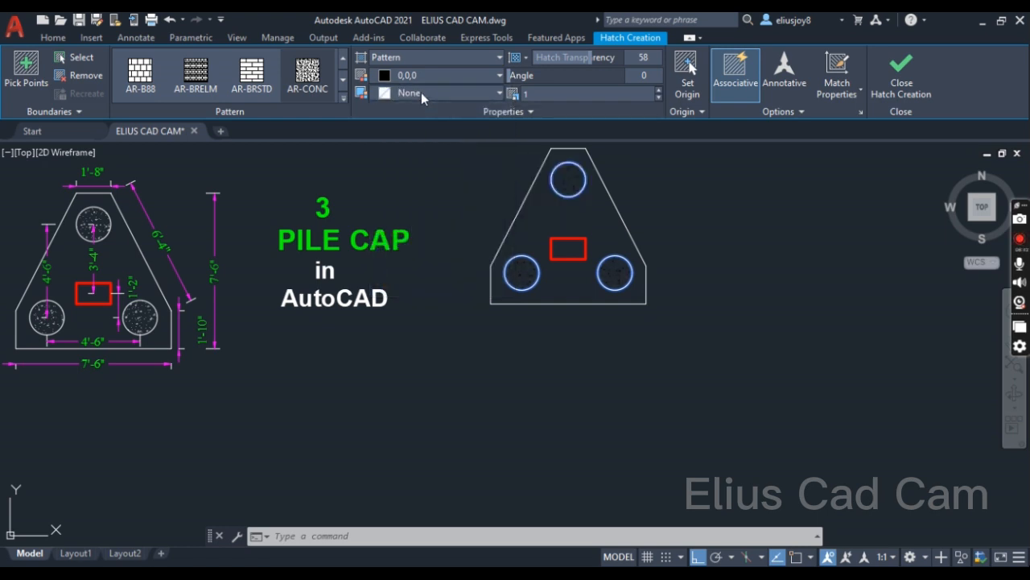
pyautogui.click(475, 237)
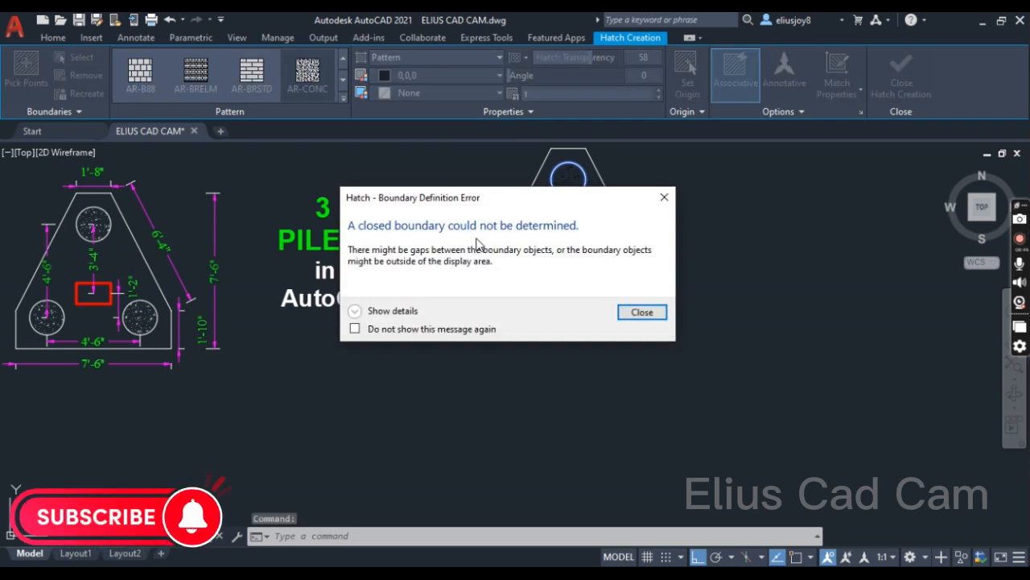
pyautogui.press('Return')
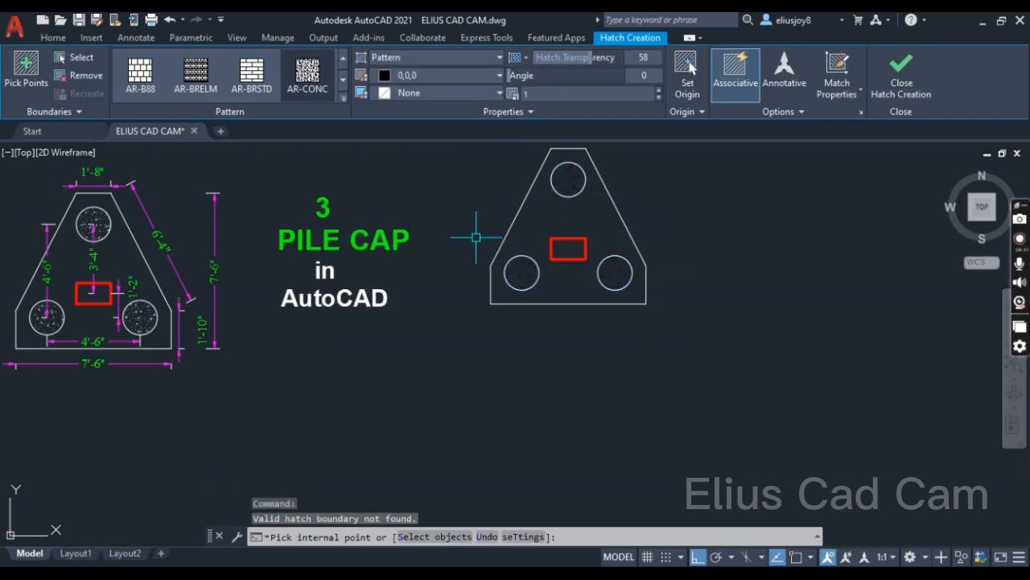
pyautogui.press('Escape')
# - Match the new pile hatches' properties to the pile hatch in the reference plan
pyautogui.scroll(2, 465, 281)
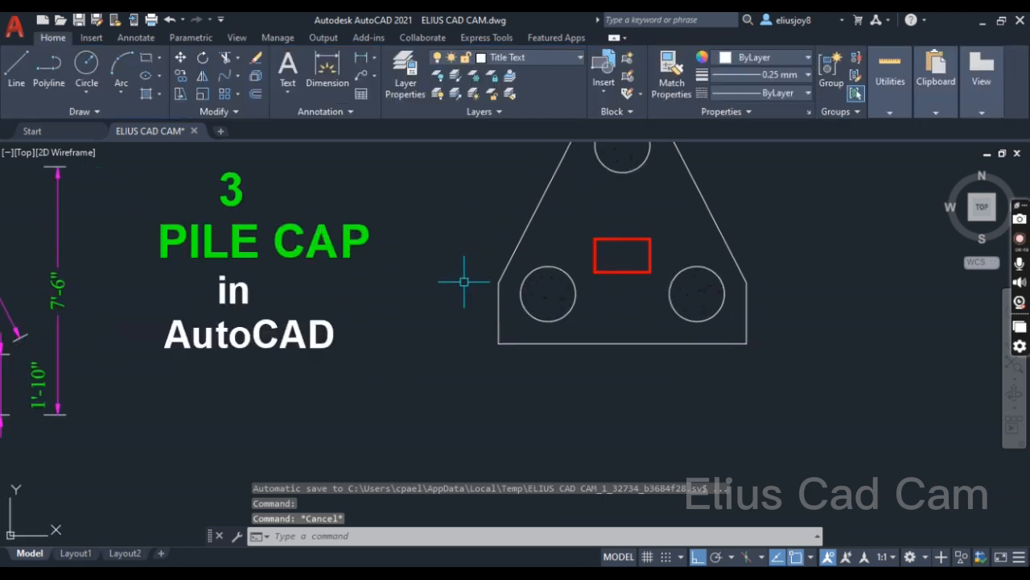
pyautogui.scroll(-2, 515, 312)
pyautogui.click(673, 83)
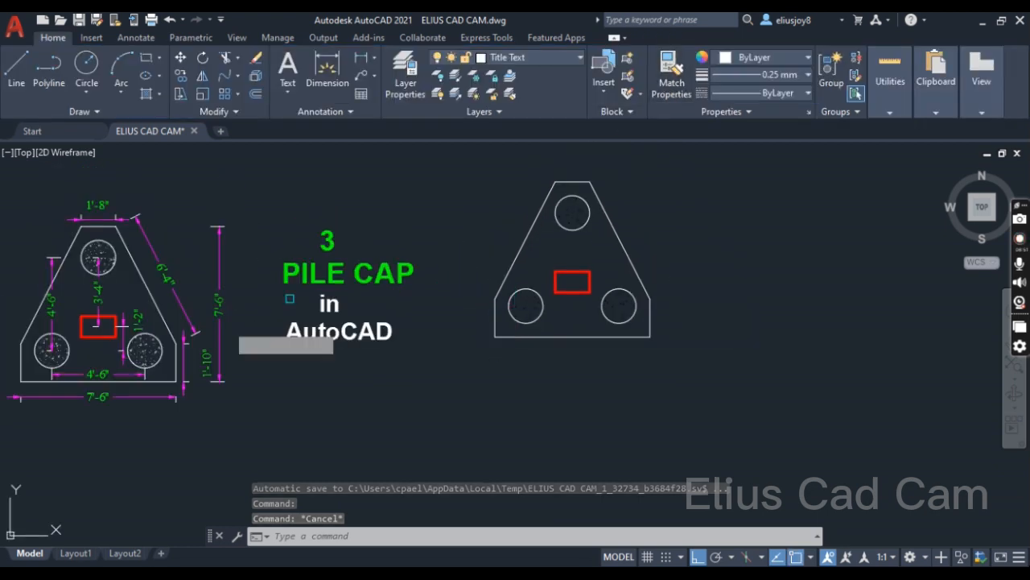
pyautogui.click(123, 351)
pyautogui.scroll(4, 606, 308)
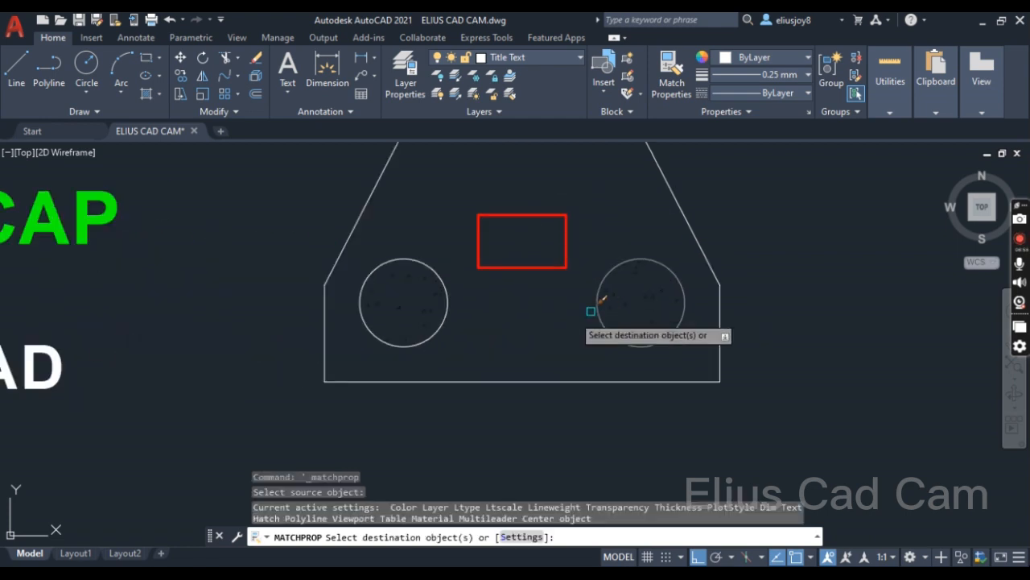
pyautogui.scroll(-5, 543, 414)
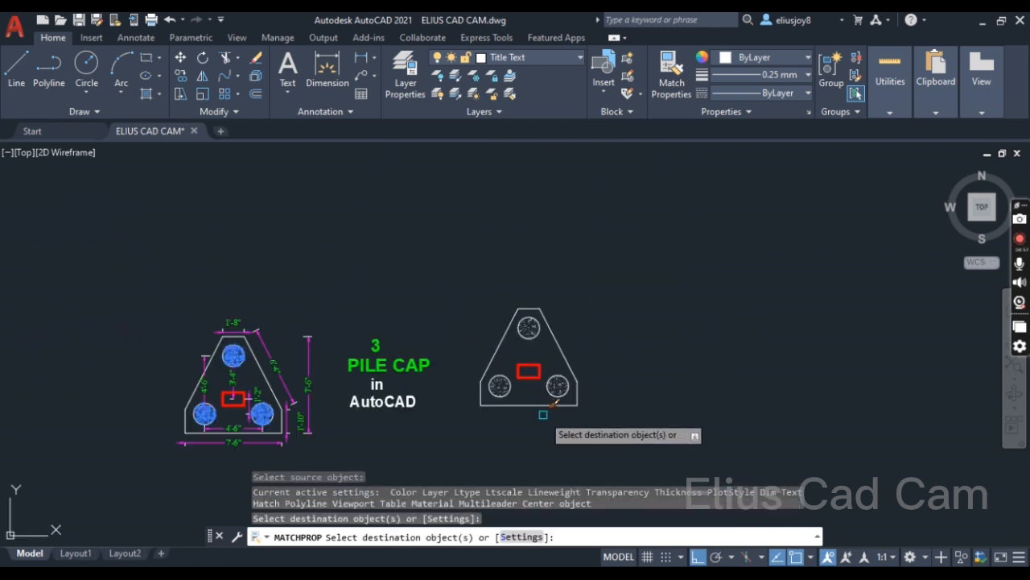
pyautogui.press('Escape')
pyautogui.press('Escape')
pyautogui.press('Escape')
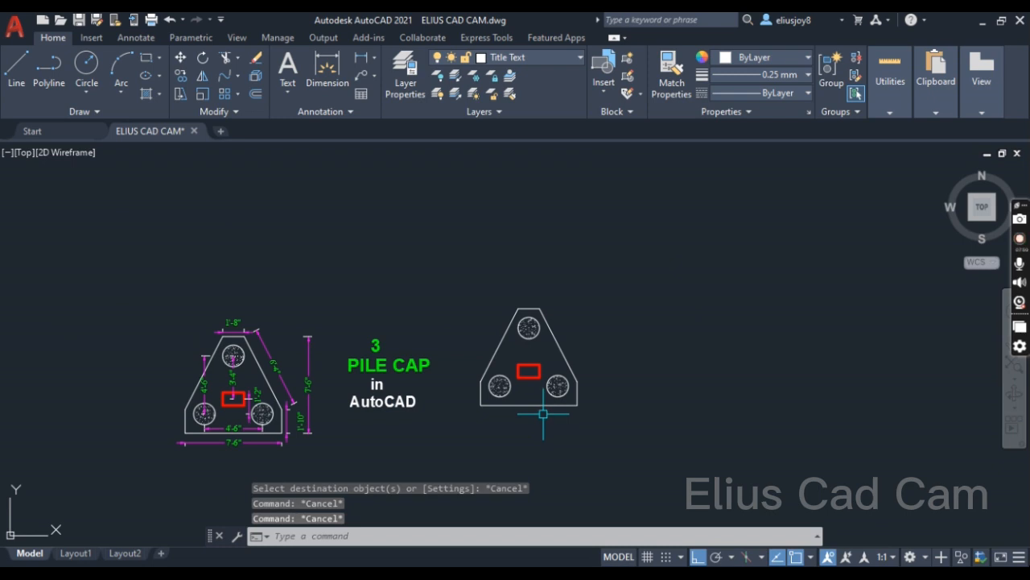
# - Add a linear dimension above the short top edge of the new pile cap outline
pyautogui.scroll(2, 543, 414)
pyautogui.scroll(-2, 569, 293)
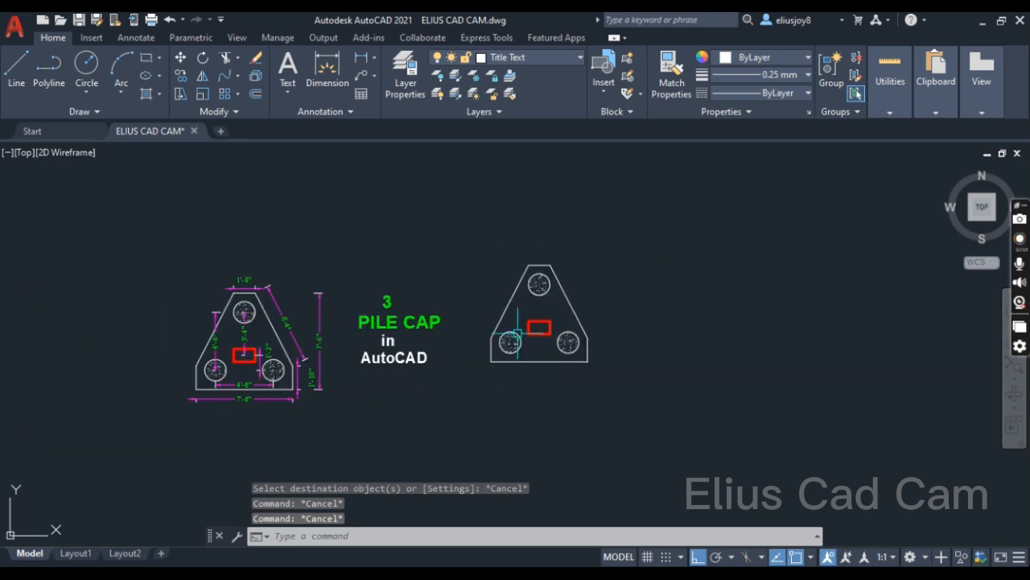
pyautogui.click(361, 61)
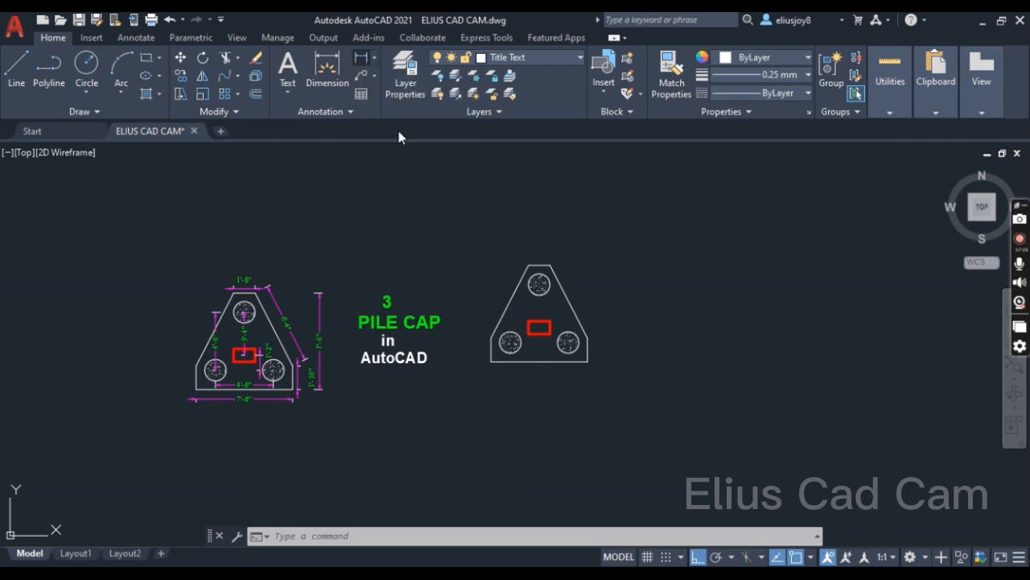
pyautogui.scroll(3, 563, 273)
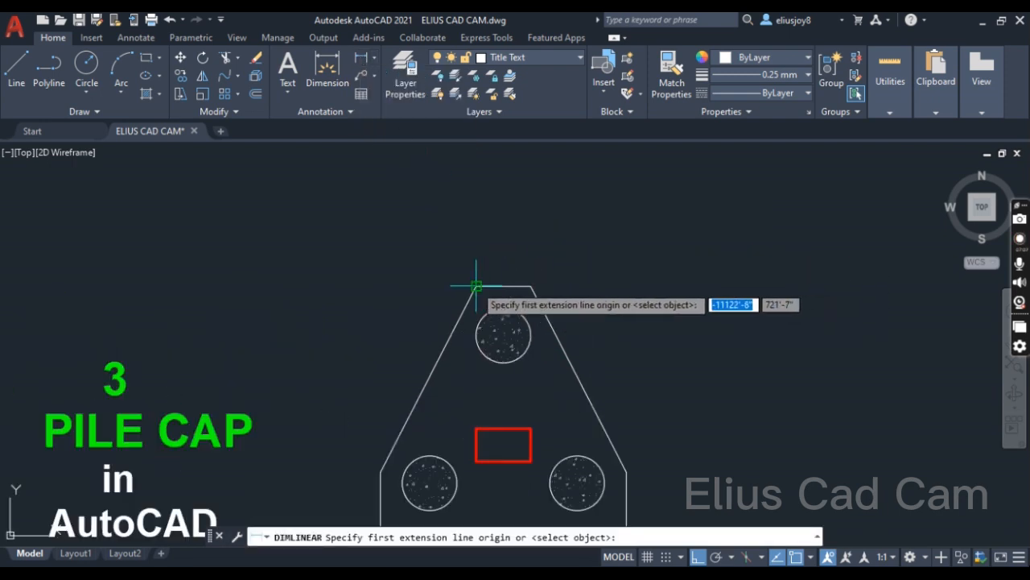
pyautogui.click(476, 285)
pyautogui.click(531, 286)
pyautogui.click(534, 270)
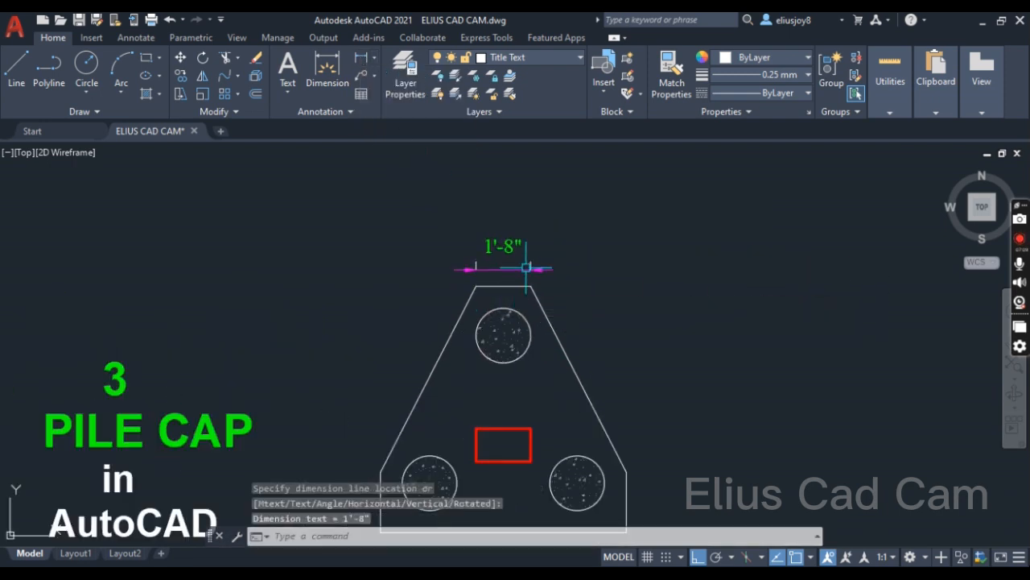
pyautogui.scroll(-2, 537, 242)
pyautogui.press('Return')
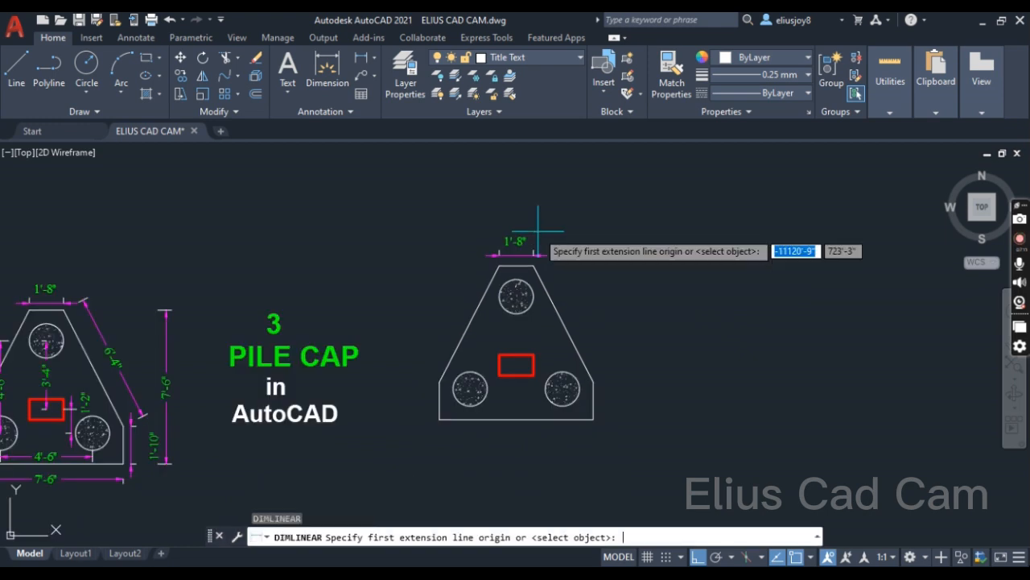
pyautogui.scroll(2, 563, 274)
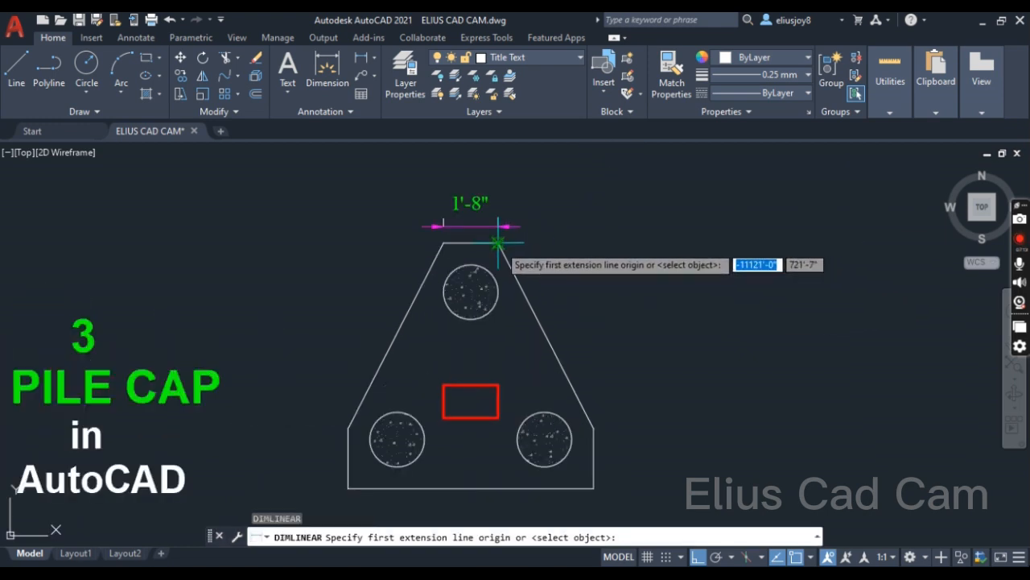
pyautogui.click(499, 242)
pyautogui.click(594, 425)
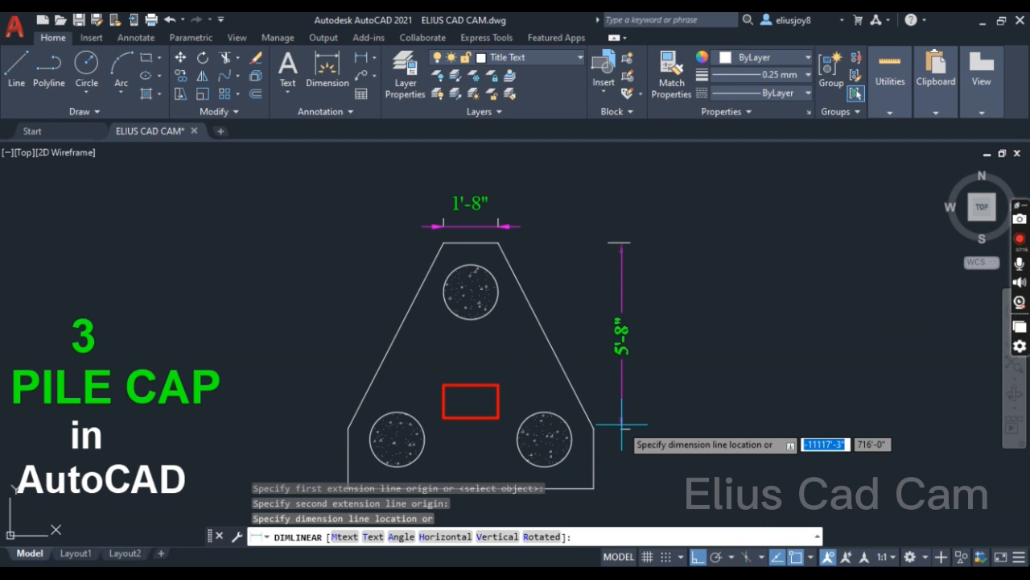
pyautogui.press('Escape')
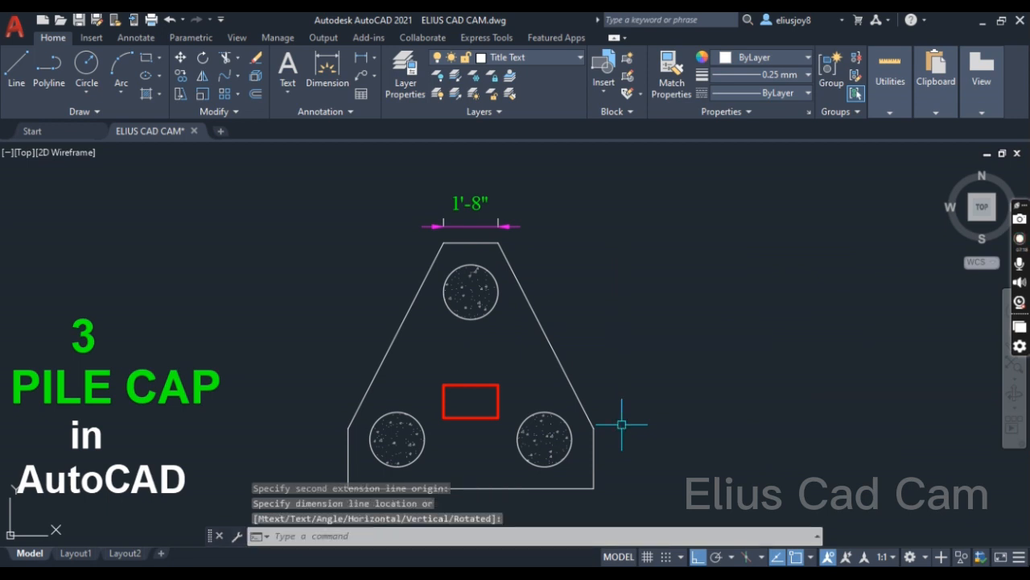
# - Add an aligned dimension outside the right sloped edge of the new pile cap, with Ortho turned off
pyautogui.click(373, 63)
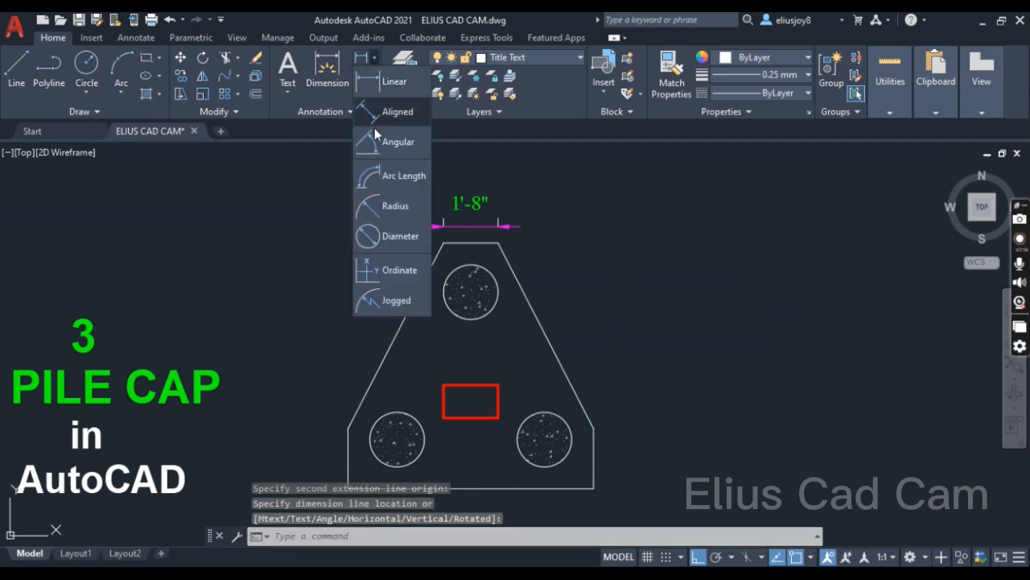
pyautogui.click(392, 113)
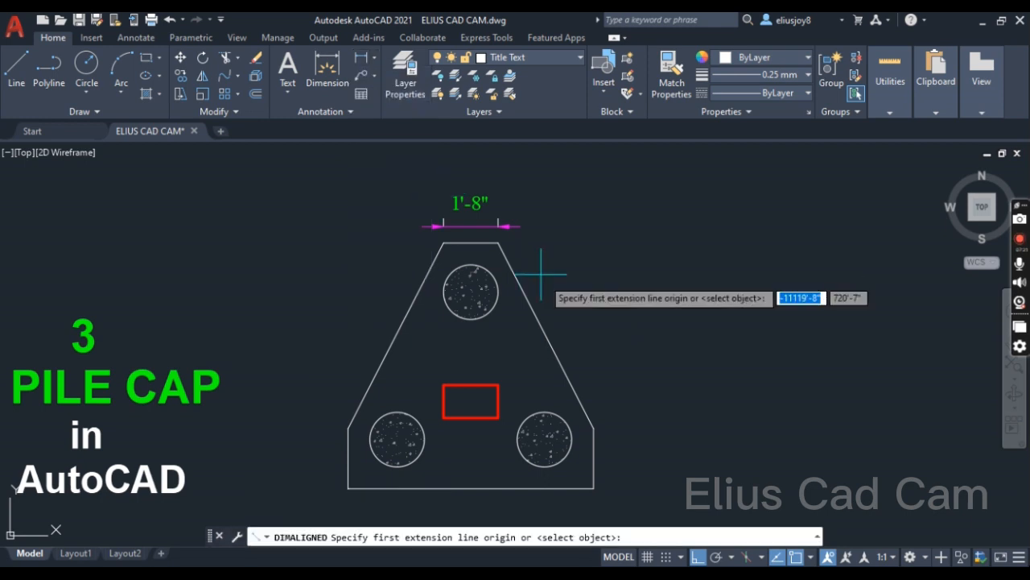
pyautogui.click(497, 242)
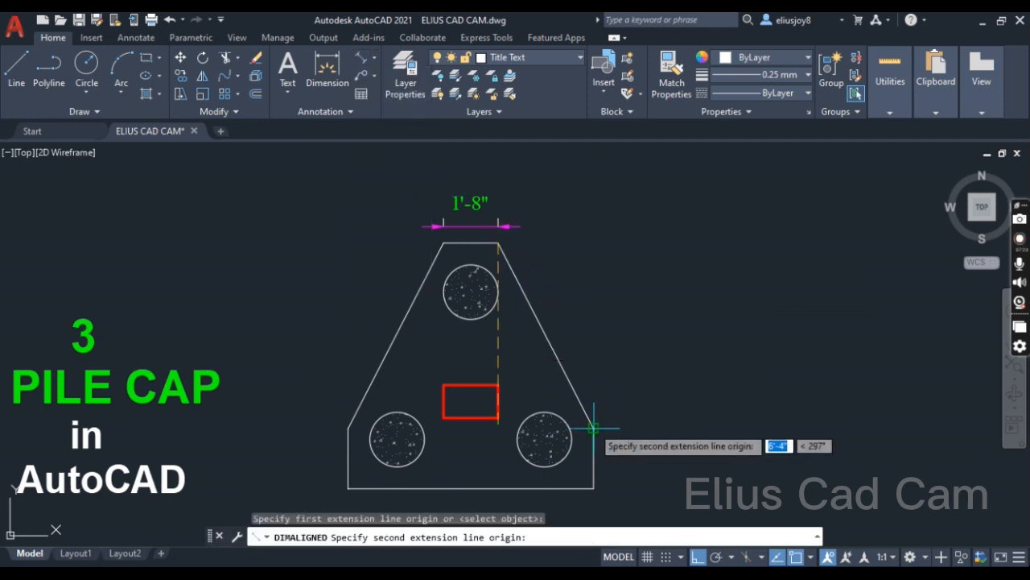
pyautogui.press('F8')
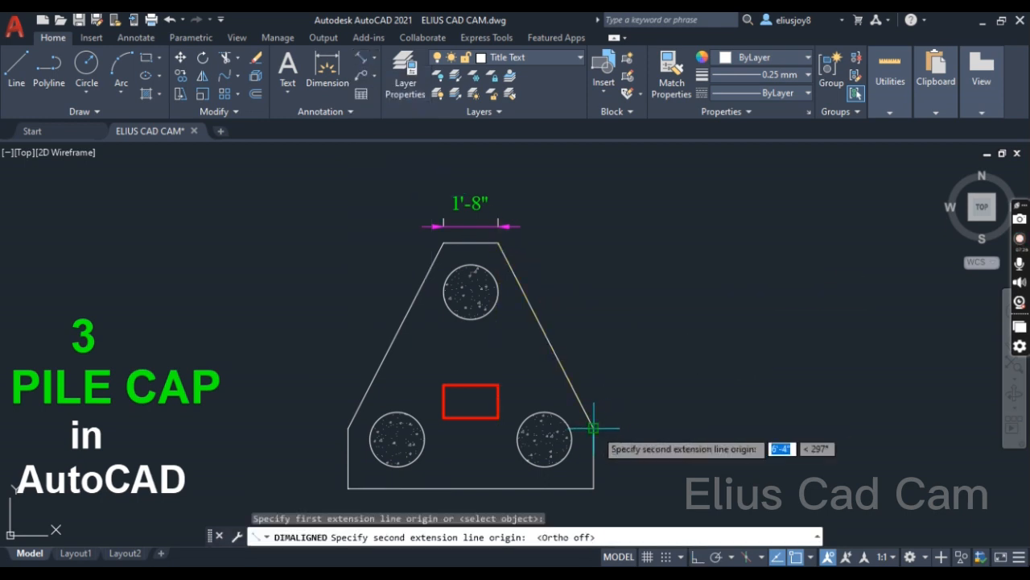
pyautogui.click(594, 428)
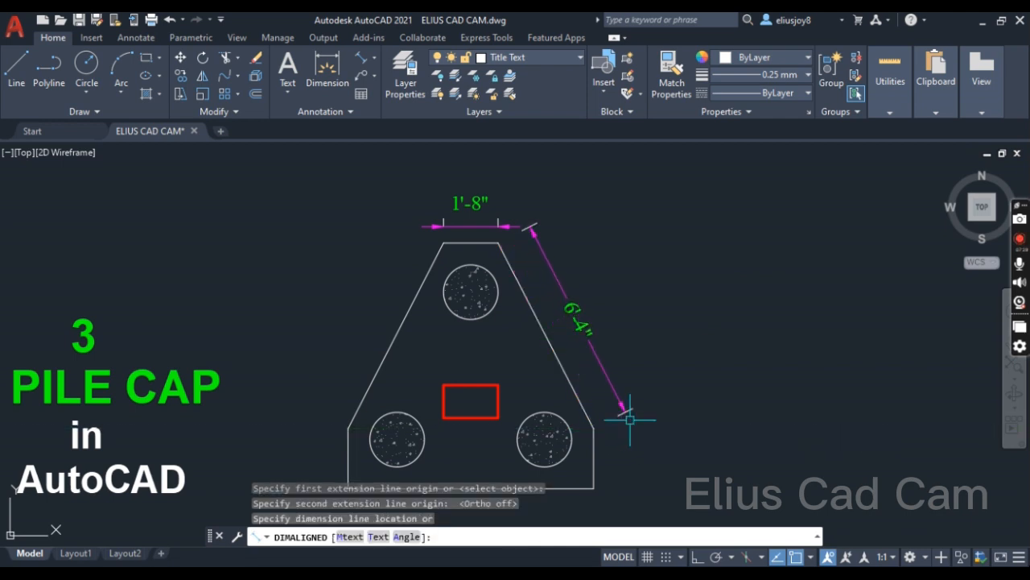
pyautogui.click(623, 413)
# - Add an aligned dimension outside the short vertical edge at the new pile cap's lower right
pyautogui.scroll(-2, 699, 347)
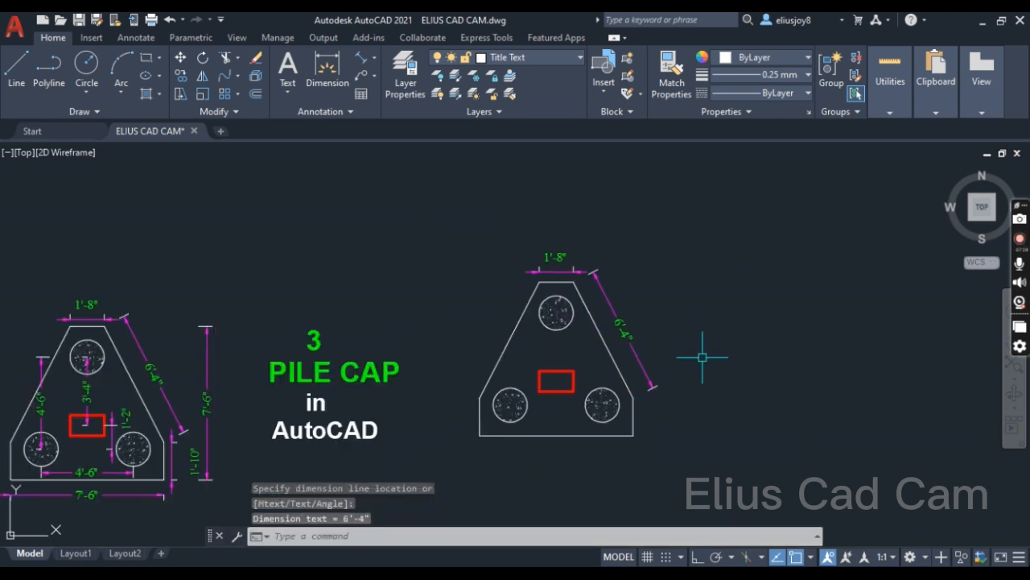
pyautogui.press('Return')
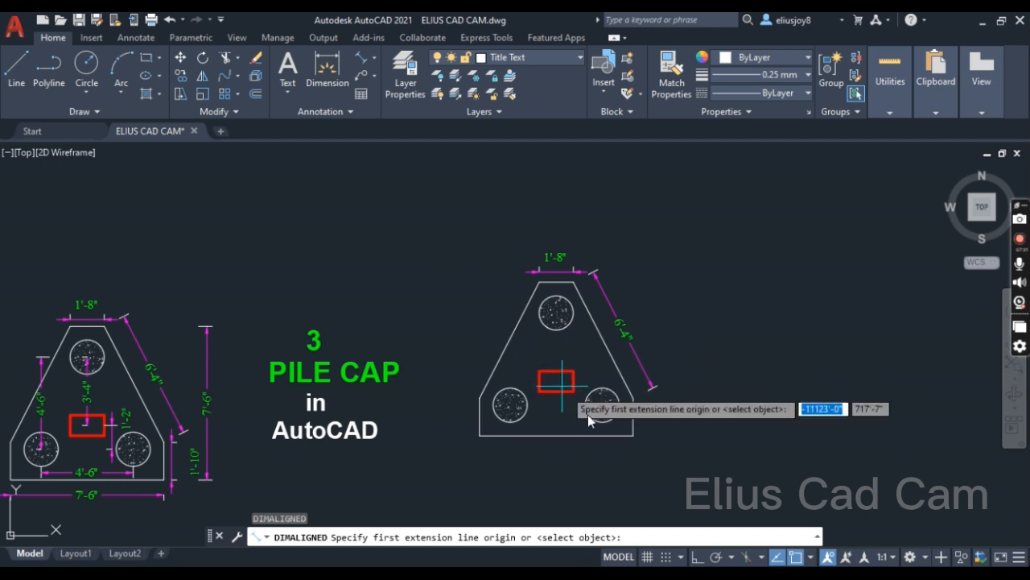
pyautogui.scroll(4, 632, 393)
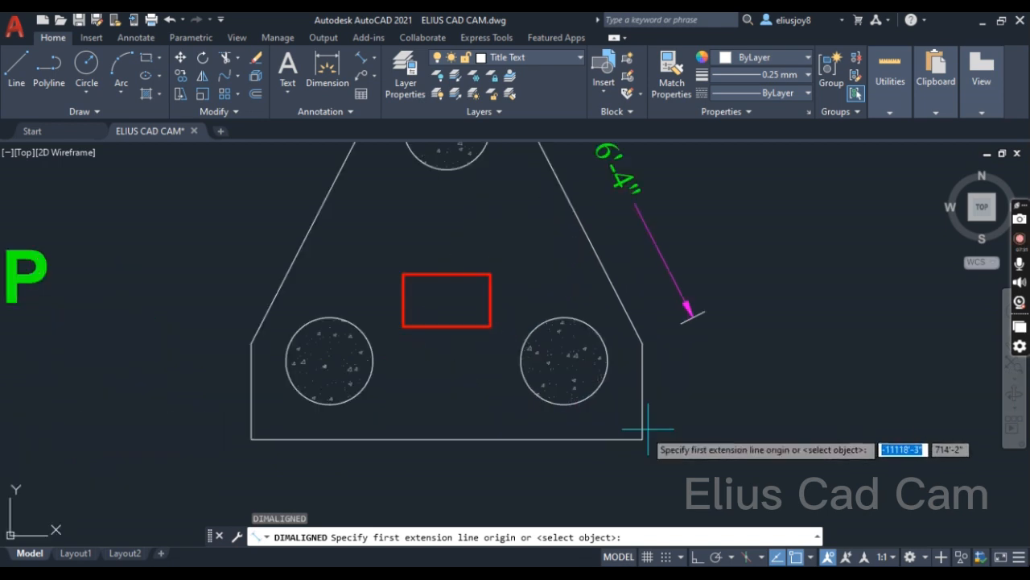
pyautogui.click(642, 344)
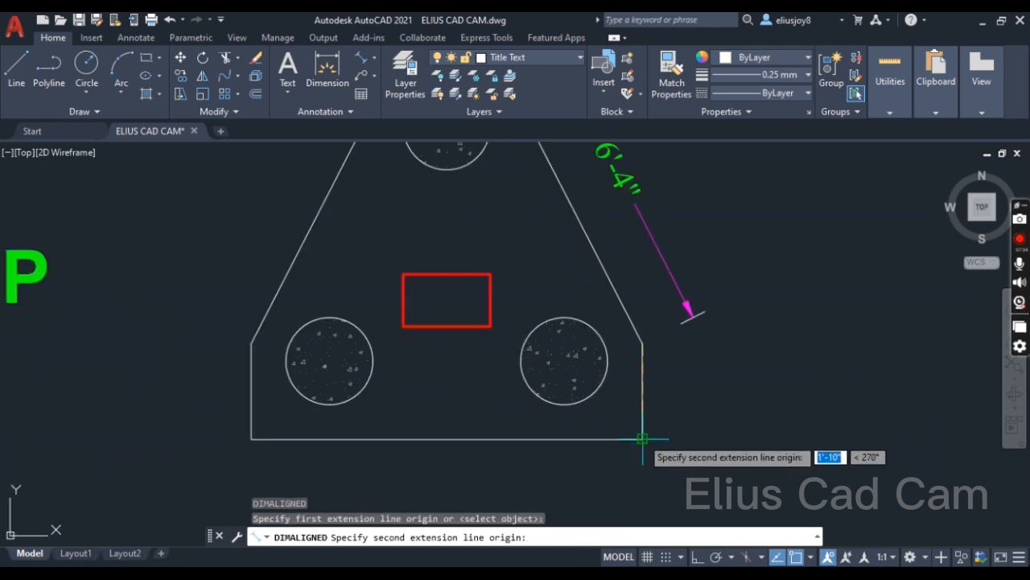
pyautogui.click(642, 439)
pyautogui.click(690, 437)
pyautogui.scroll(-2, 761, 367)
pyautogui.scroll(-2, 761, 367)
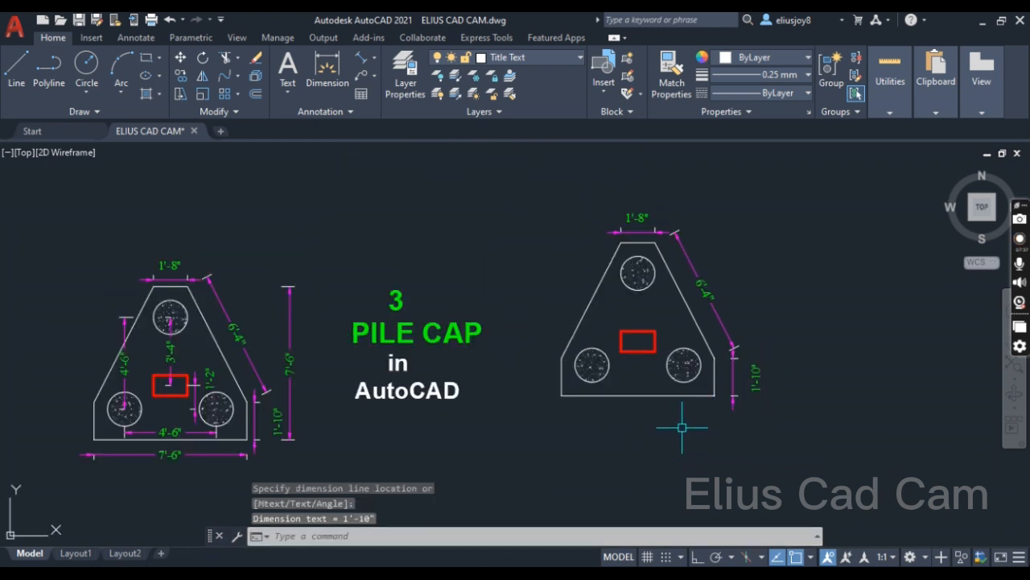
# - Add an aligned dimension for the new pile cap's overall height, outside its right side beyond the existing dimensions, with Ortho turned on
pyautogui.press('Return')
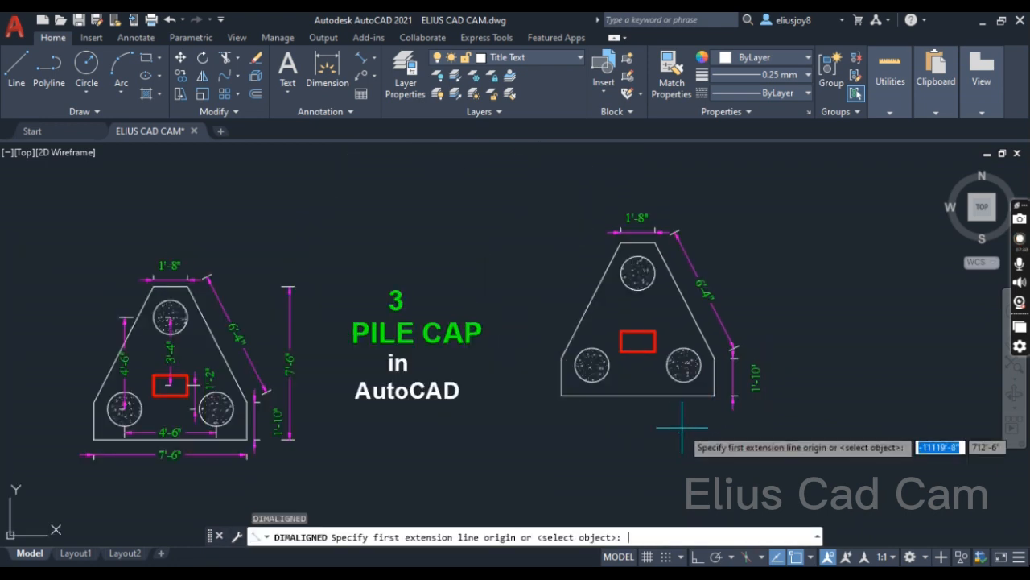
pyautogui.scroll(3, 664, 221)
pyautogui.click(647, 233)
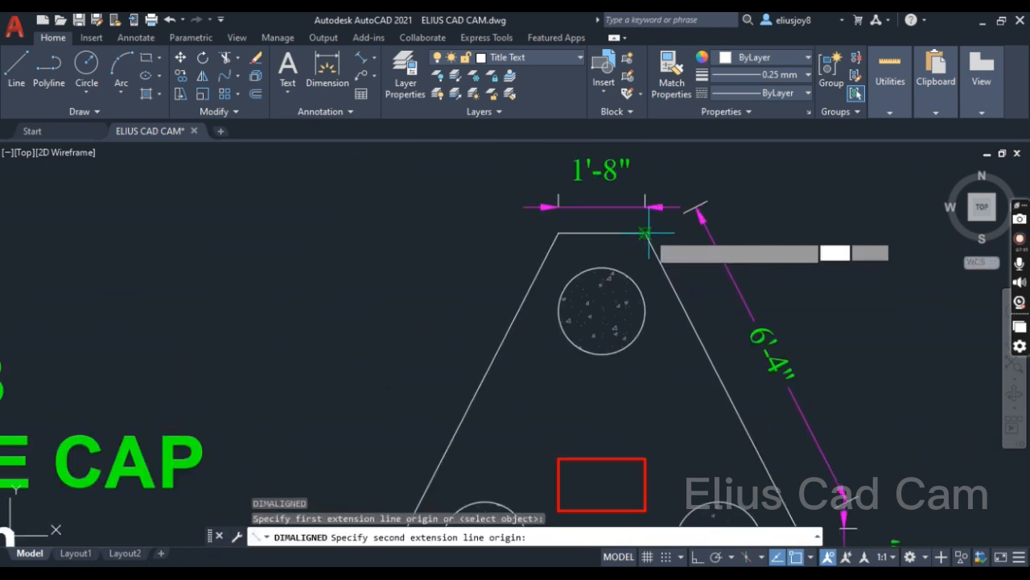
pyautogui.scroll(-3, 647, 233)
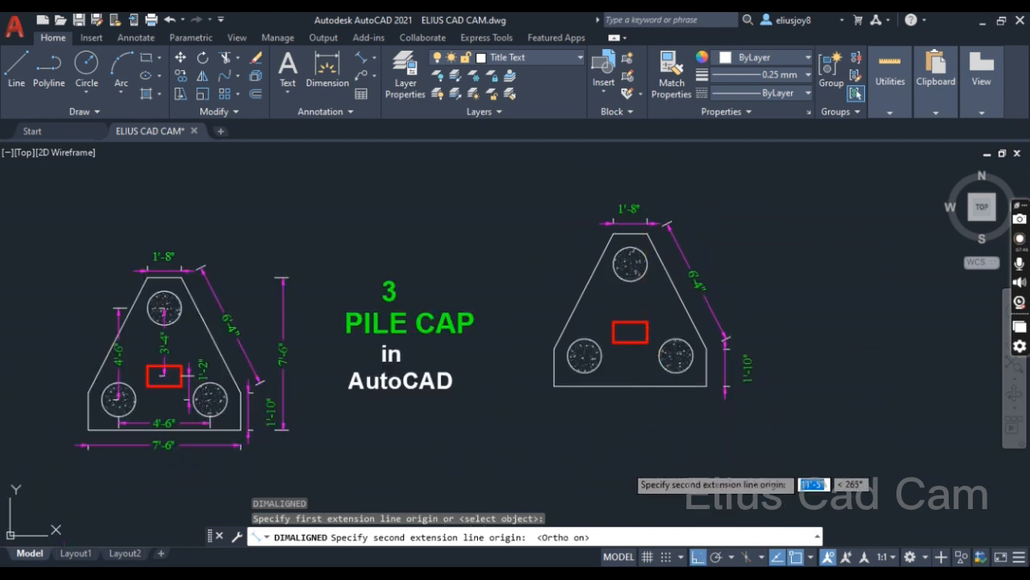
pyautogui.click(726, 397)
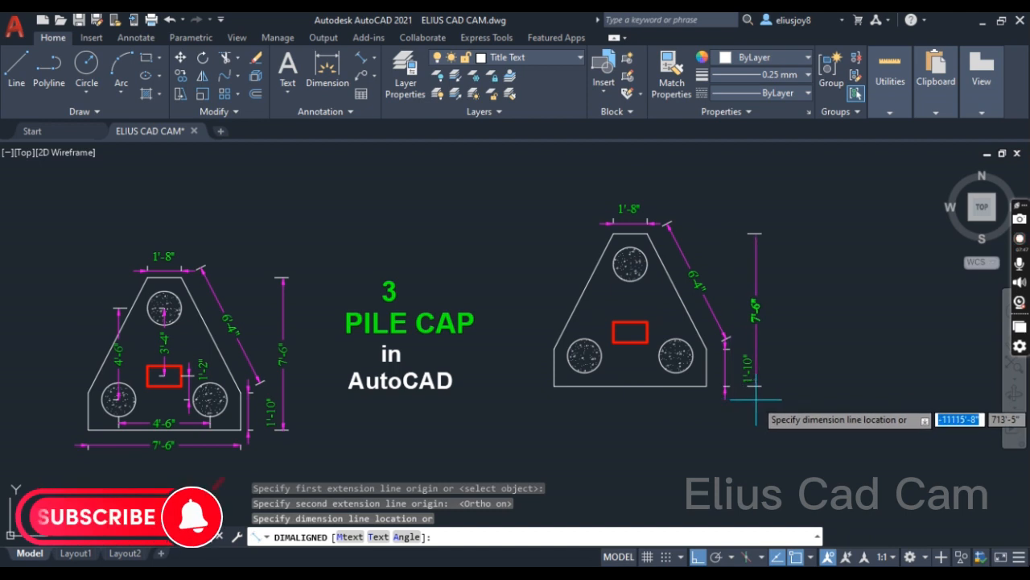
pyautogui.click(765, 399)
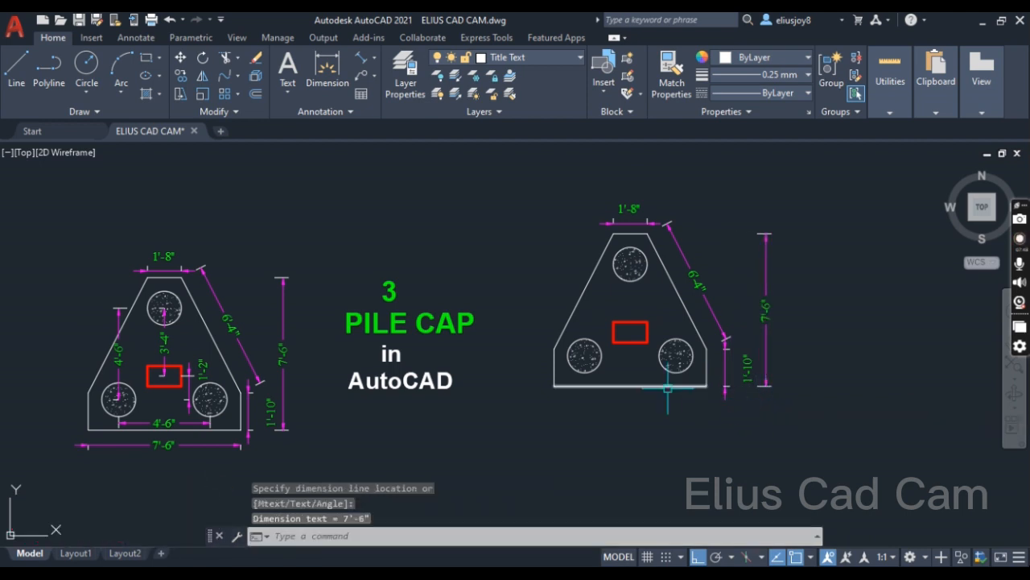
# - Add an aligned dimension below the full bottom edge of the new pile cap
pyautogui.press('Return')
pyautogui.scroll(2, 600, 390)
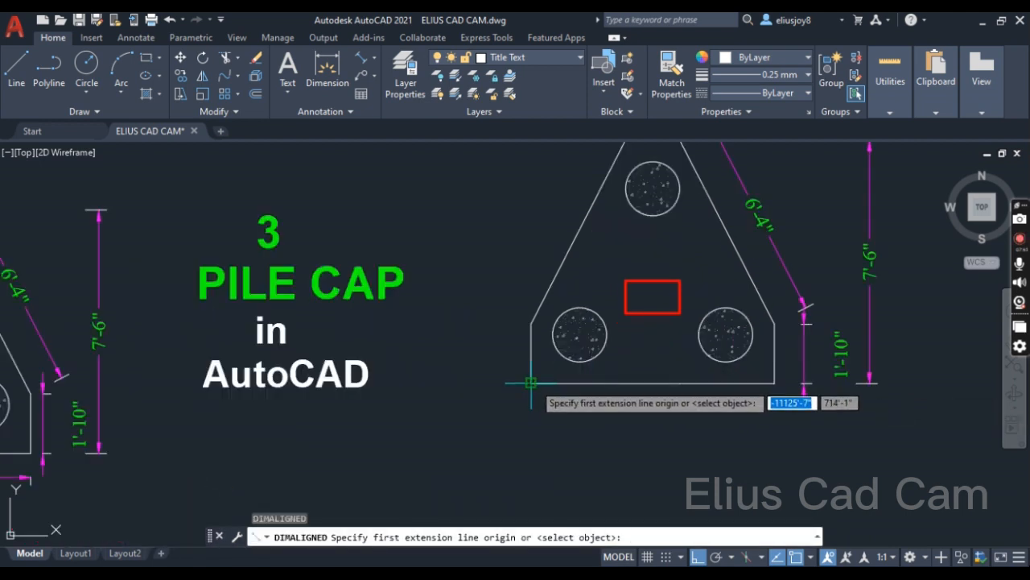
pyautogui.click(531, 384)
pyautogui.scroll(2, 776, 392)
pyautogui.click(766, 380)
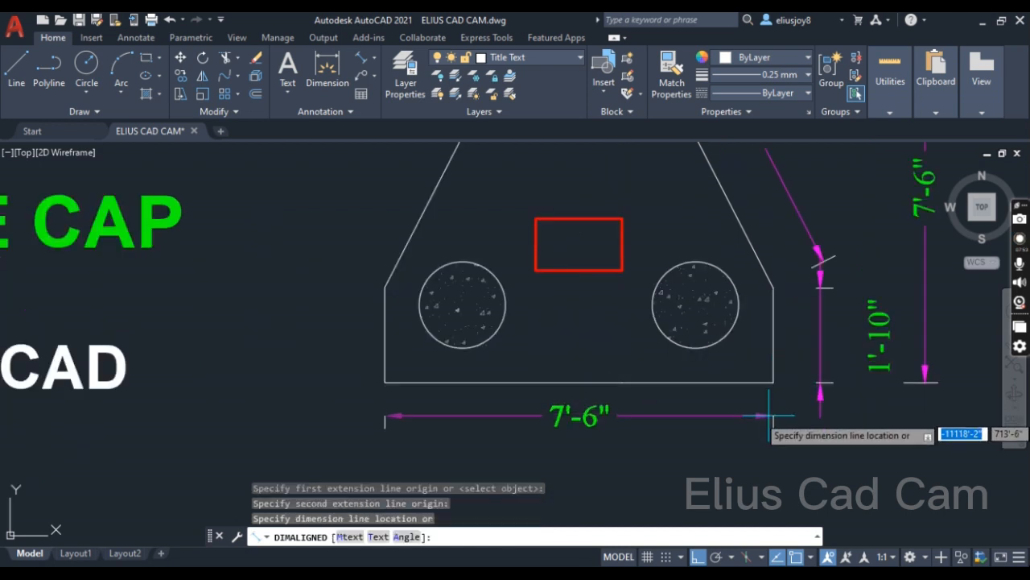
pyautogui.click(759, 420)
# - Add an aligned vertical dimension from the top pile's center to the column's center, placed just left of the column
pyautogui.scroll(-2, 669, 473)
pyautogui.press('Return')
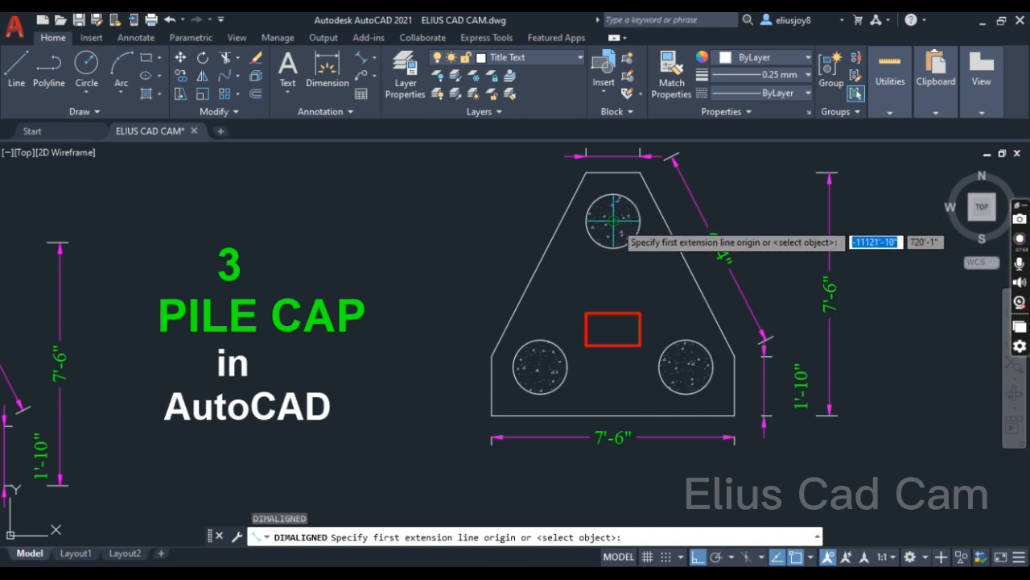
pyautogui.click(613, 219)
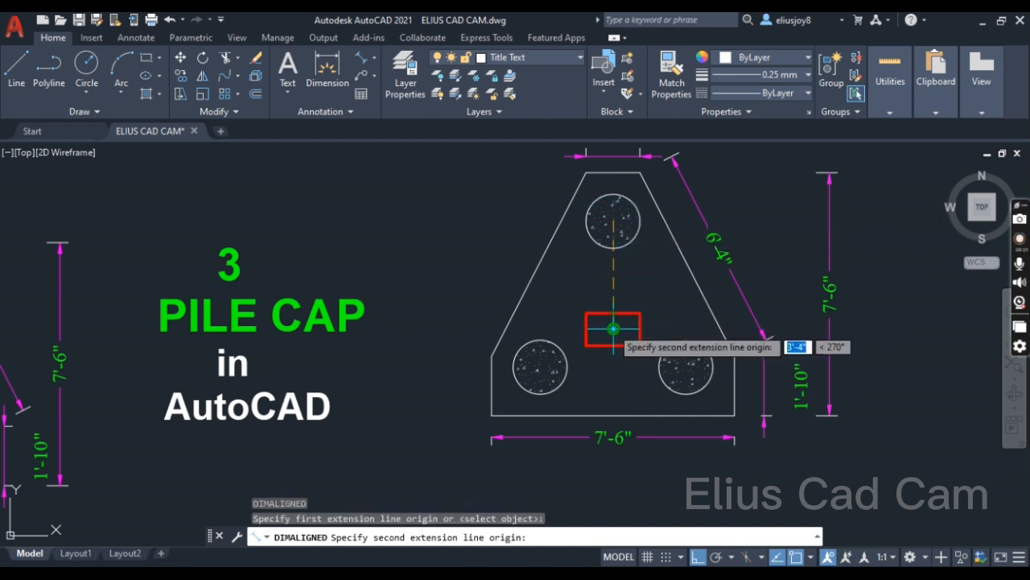
pyautogui.click(609, 329)
pyautogui.click(577, 328)
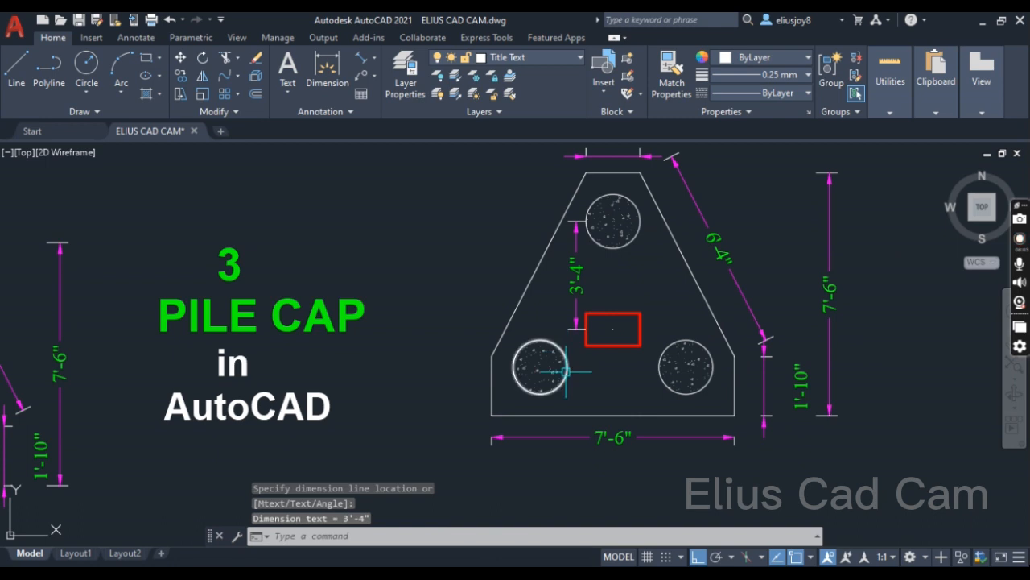
pyautogui.press('Return')
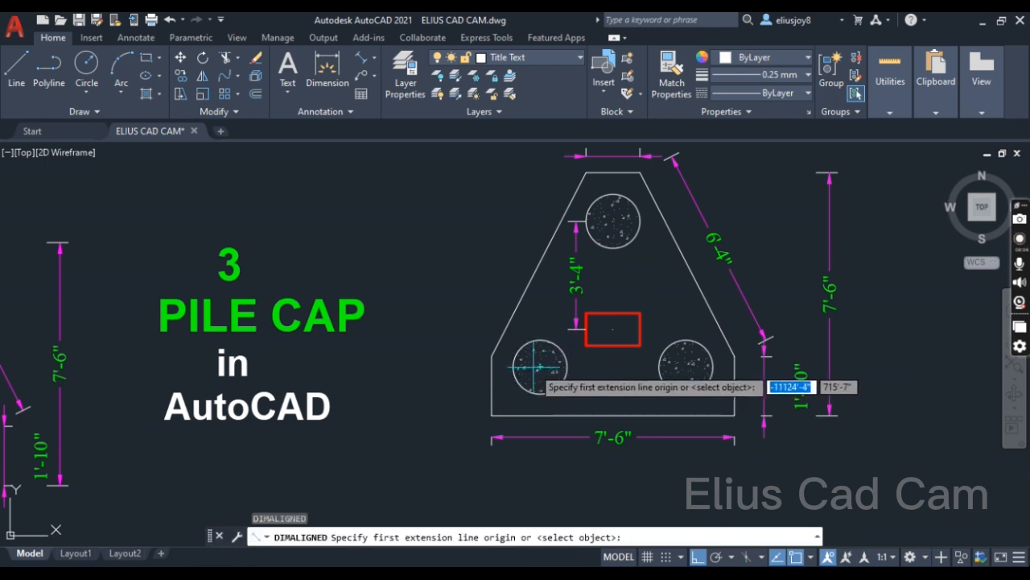
pyautogui.click(540, 366)
pyautogui.scroll(4, 581, 234)
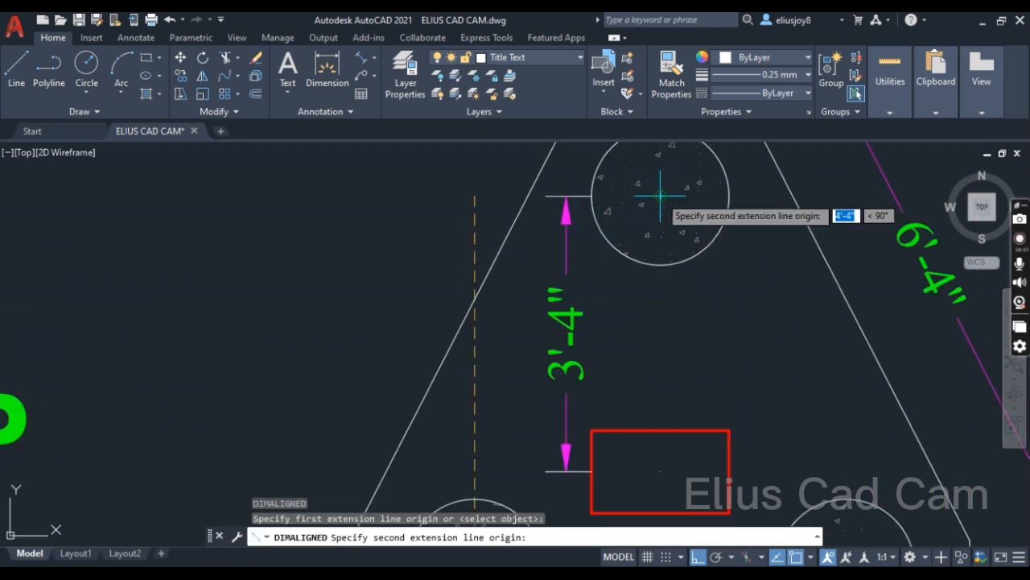
pyautogui.click(660, 195)
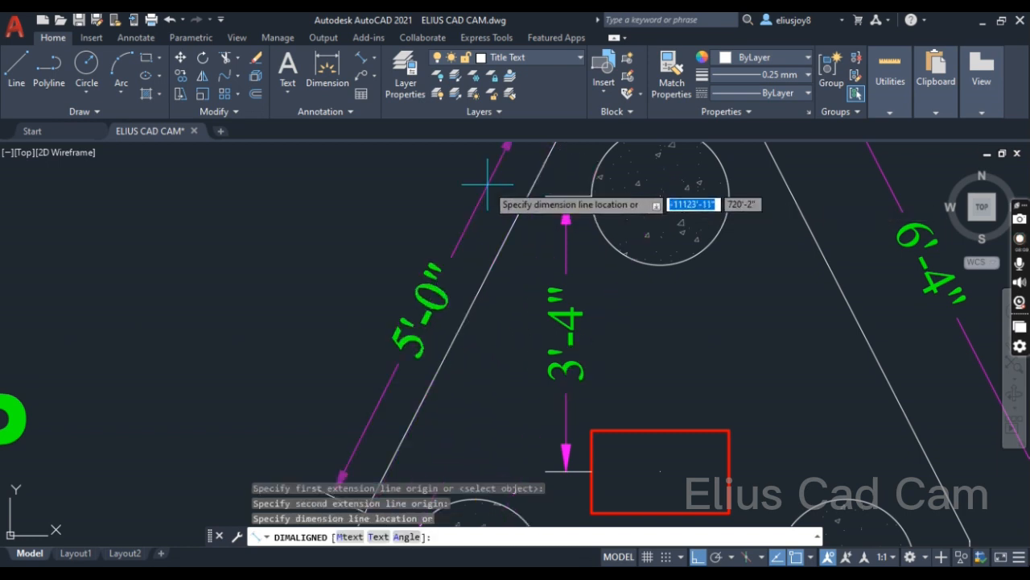
pyautogui.scroll(-2, 487, 185)
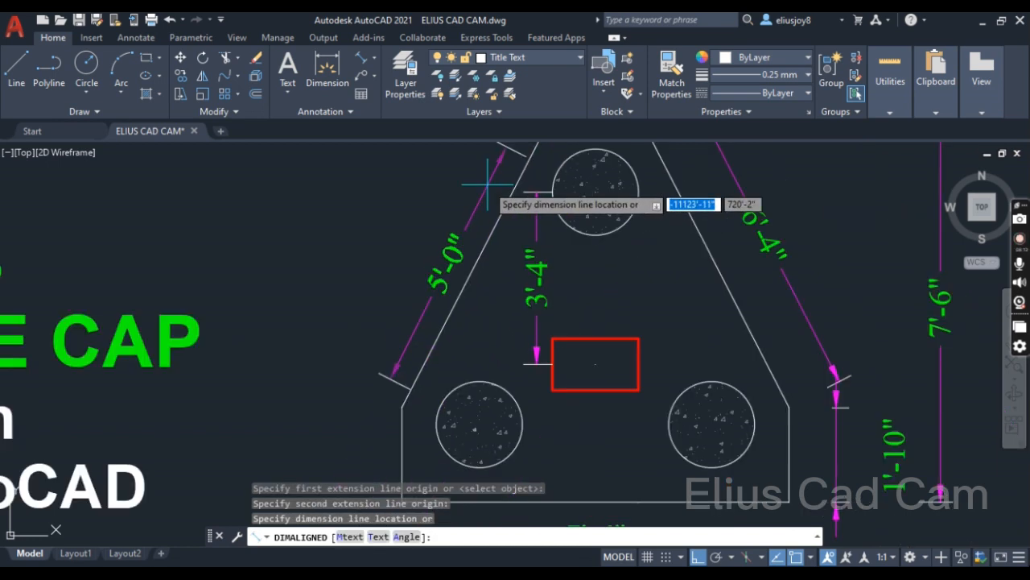
pyautogui.press('Escape')
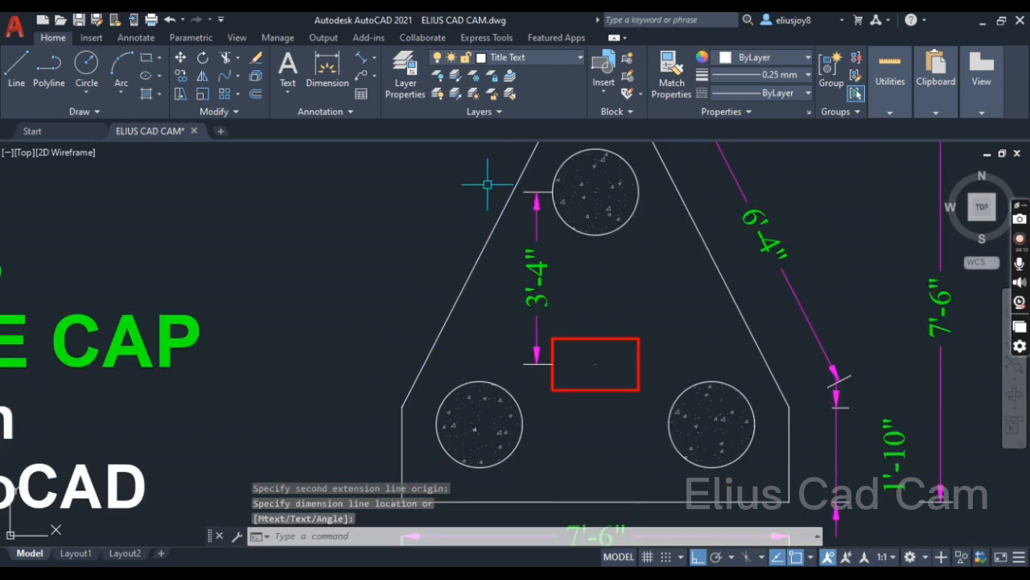
# - Add a vertical linear dimension between the centers of the top pile and lower-left pile, placed across the left sloped edge
pyautogui.click(374, 62)
pyautogui.click(382, 86)
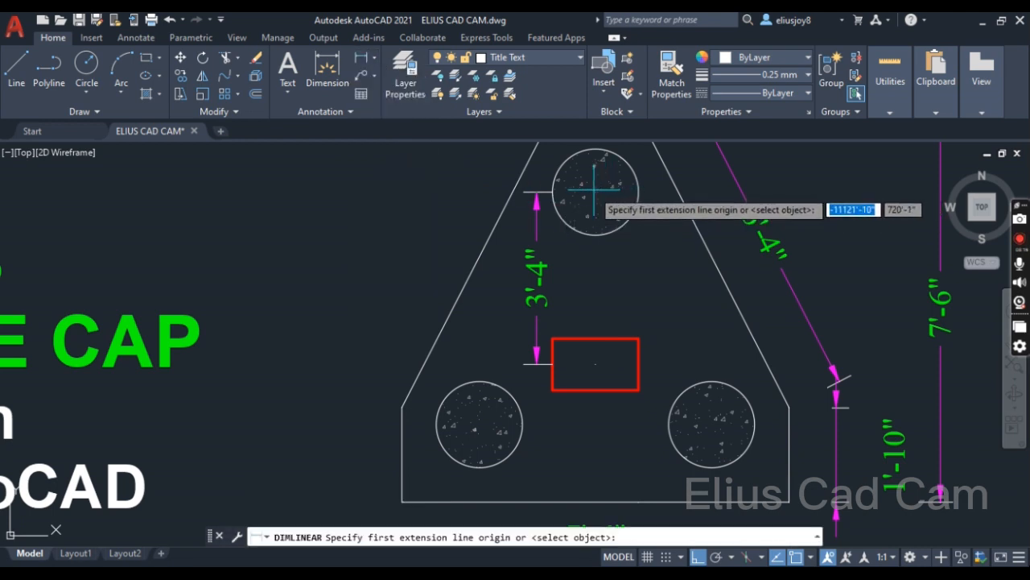
pyautogui.click(595, 191)
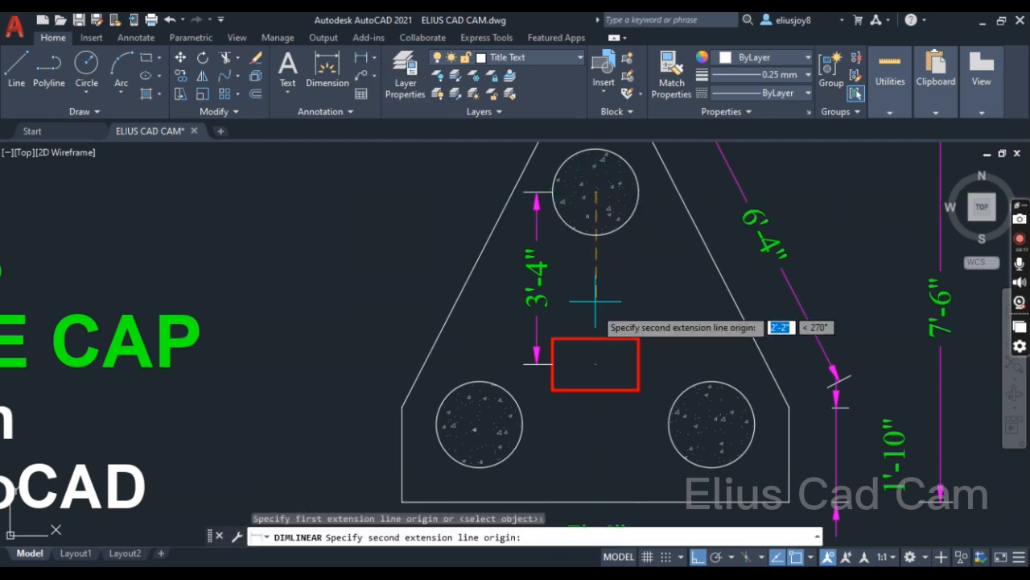
pyautogui.click(481, 426)
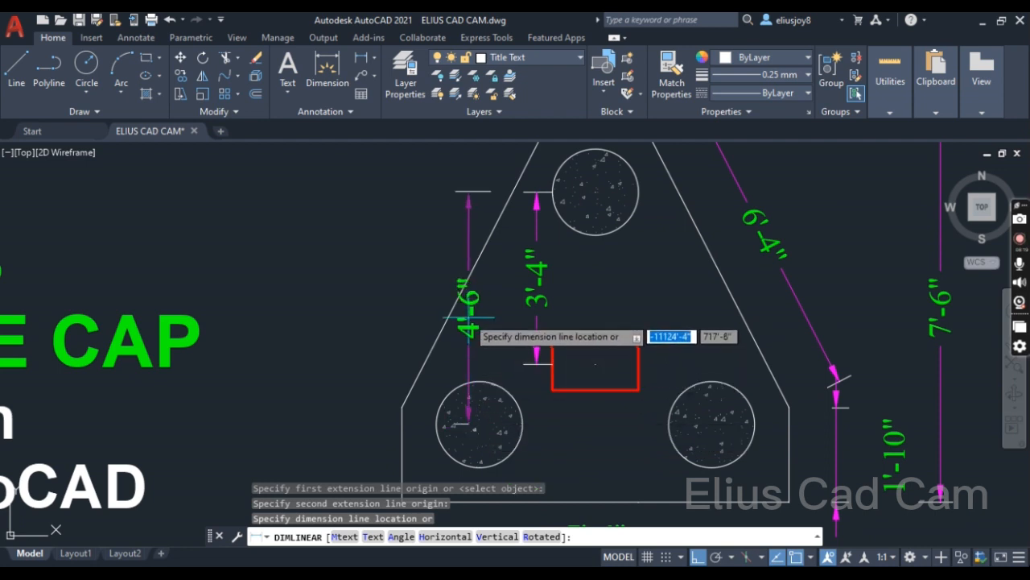
pyautogui.click(449, 283)
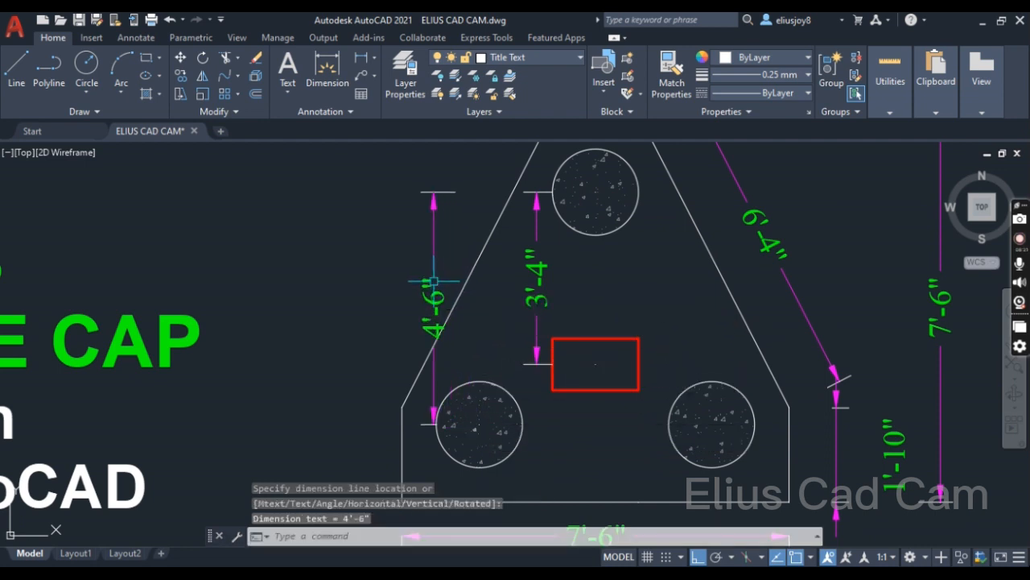
# - Add a horizontal linear dimension between the centers of the two lower piles, placed just above the cap's bottom edge
pyautogui.scroll(-2, 522, 300)
pyautogui.press('Return')
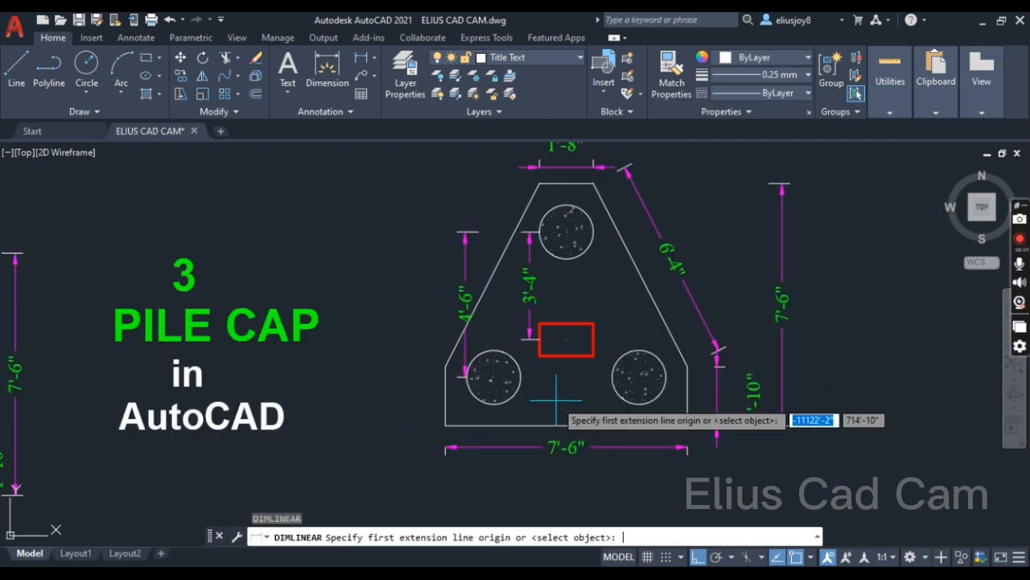
pyautogui.scroll(-2, 625, 341)
pyautogui.scroll(4, 569, 369)
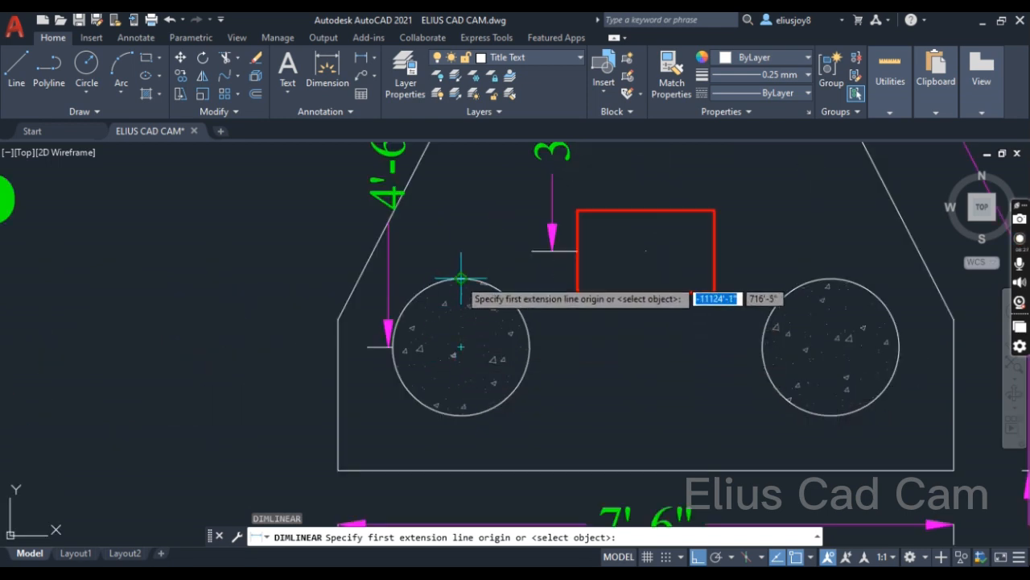
pyautogui.click(455, 348)
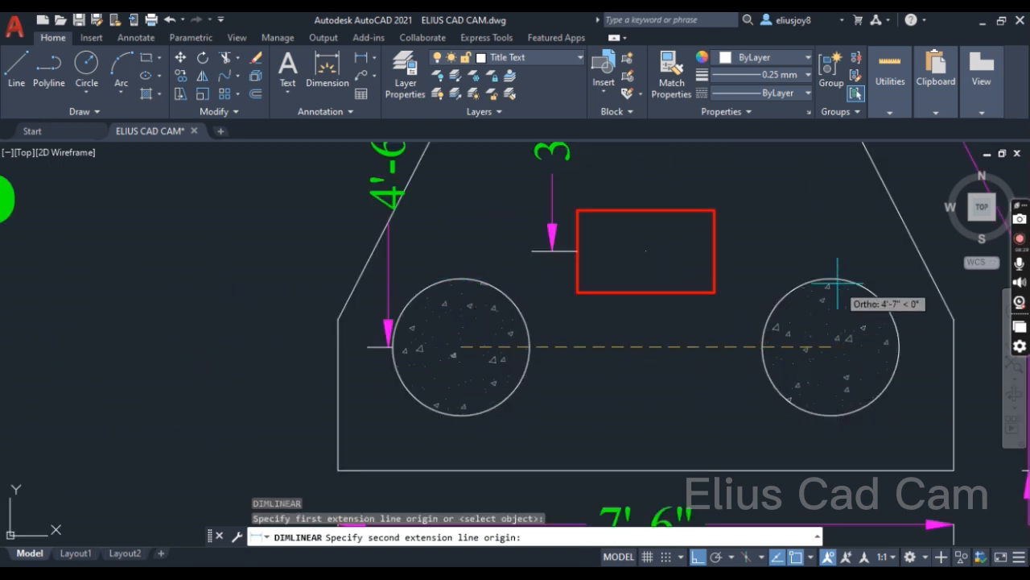
pyautogui.click(831, 347)
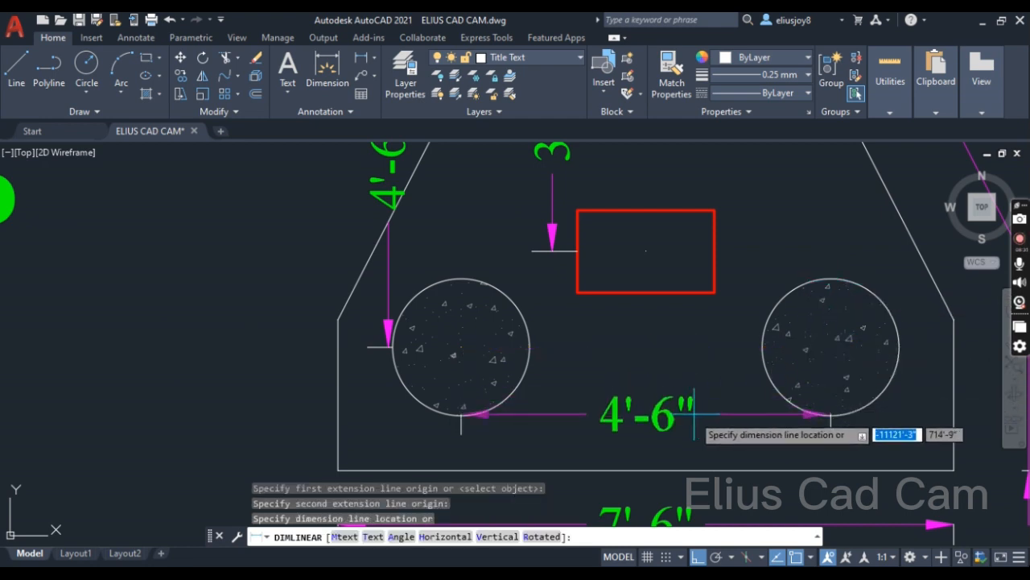
pyautogui.click(682, 438)
pyautogui.press('Return')
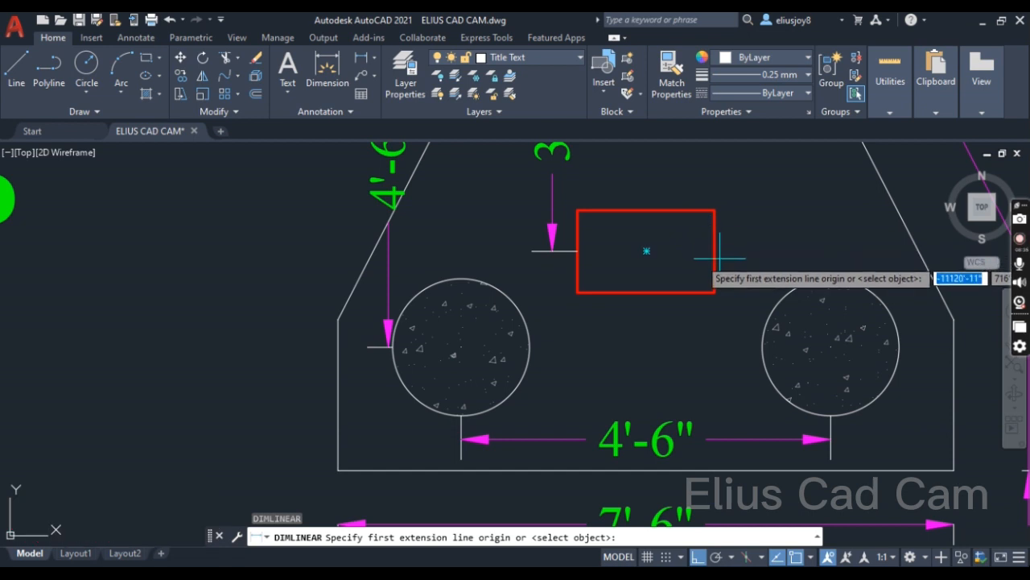
pyautogui.click(649, 251)
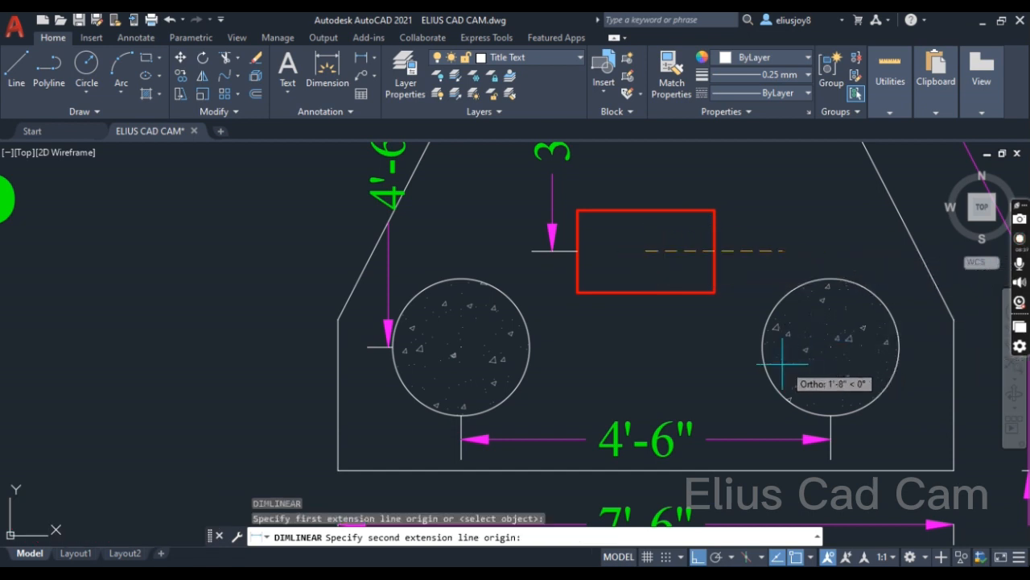
pyautogui.click(831, 347)
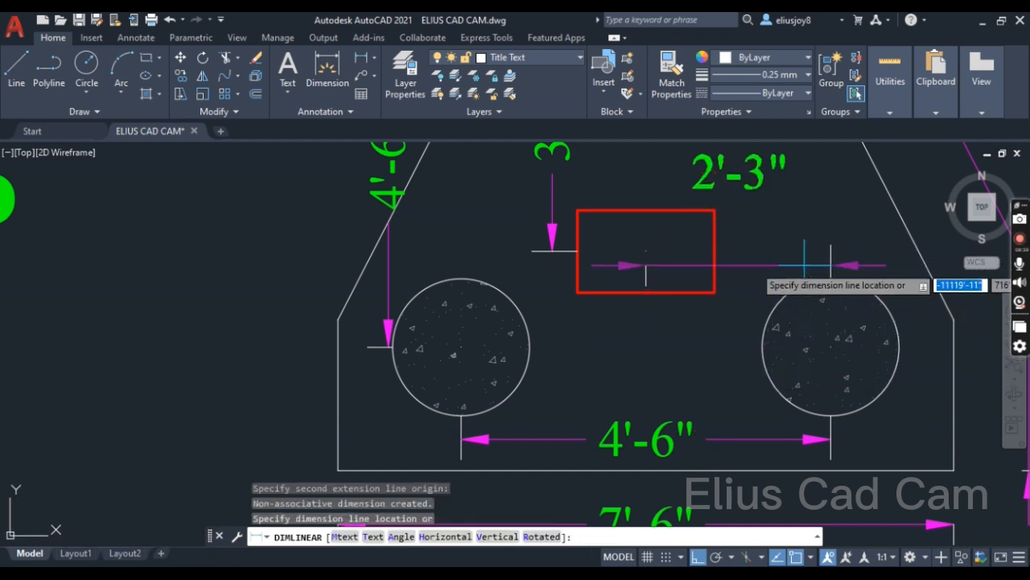
pyautogui.press('Escape')
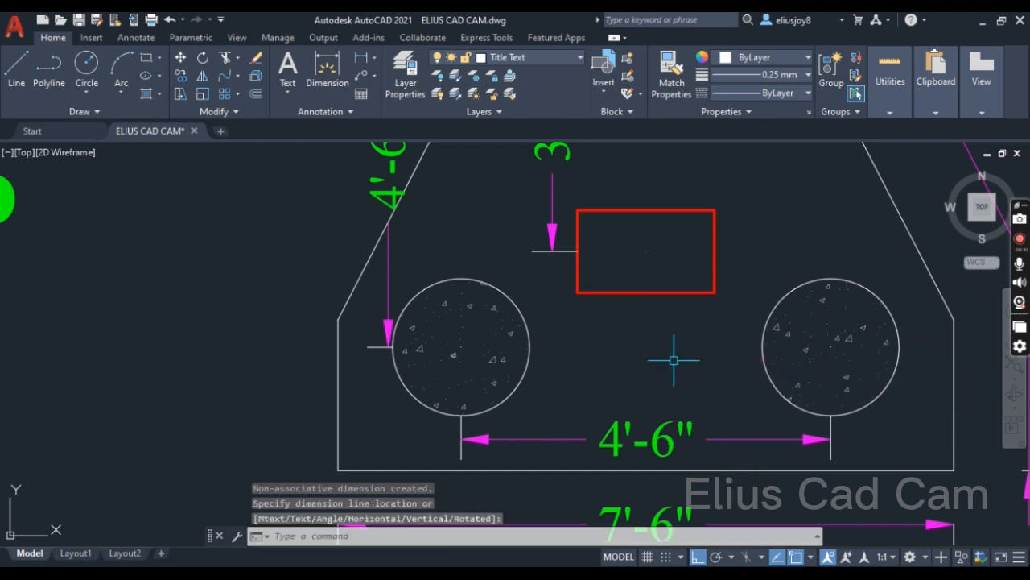
# - Add a vertical linear dimension from the lower-right pile's center to the column's center, placed between the column and that pile
pyautogui.press('Return')
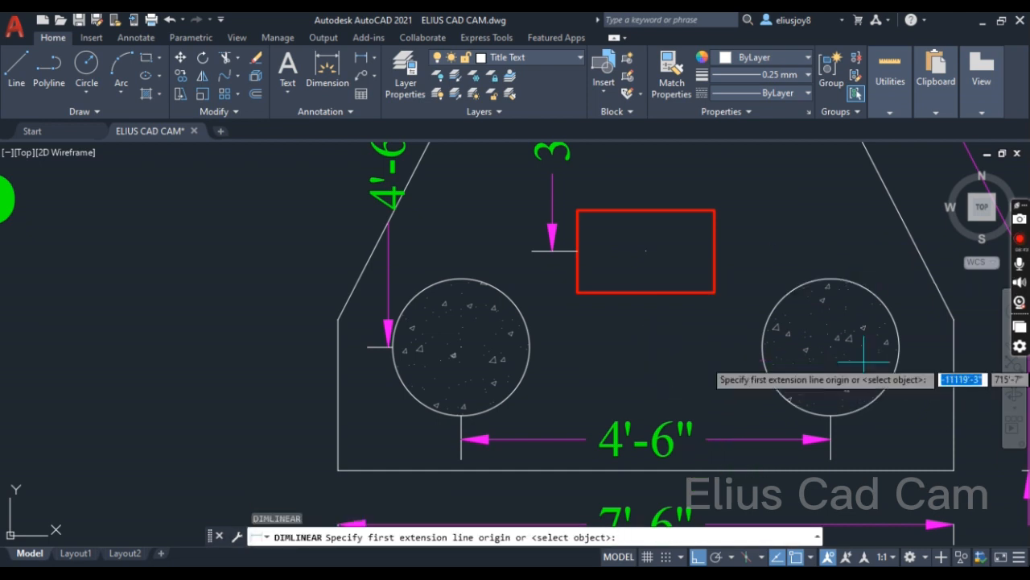
pyautogui.click(830, 347)
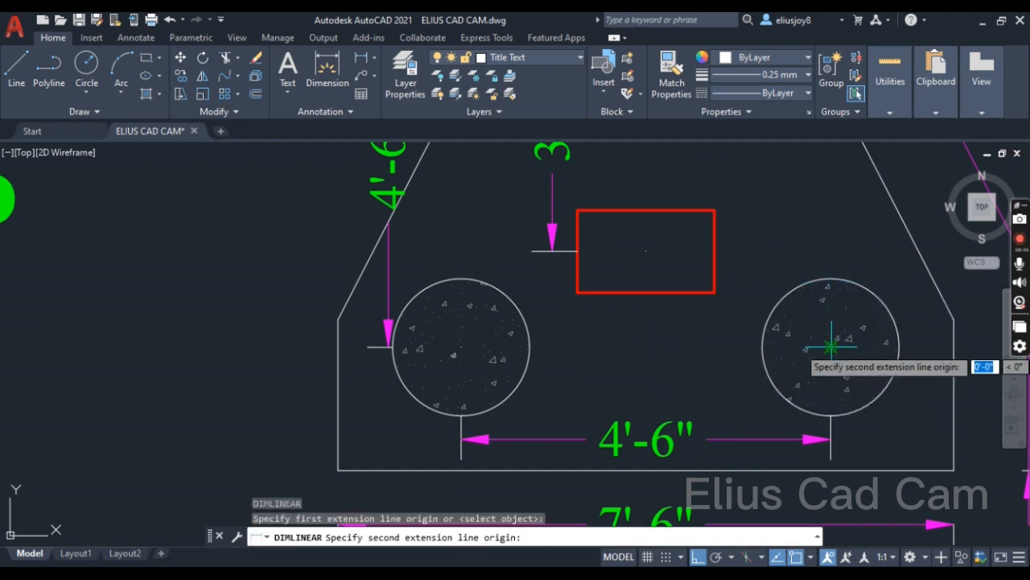
pyautogui.click(645, 250)
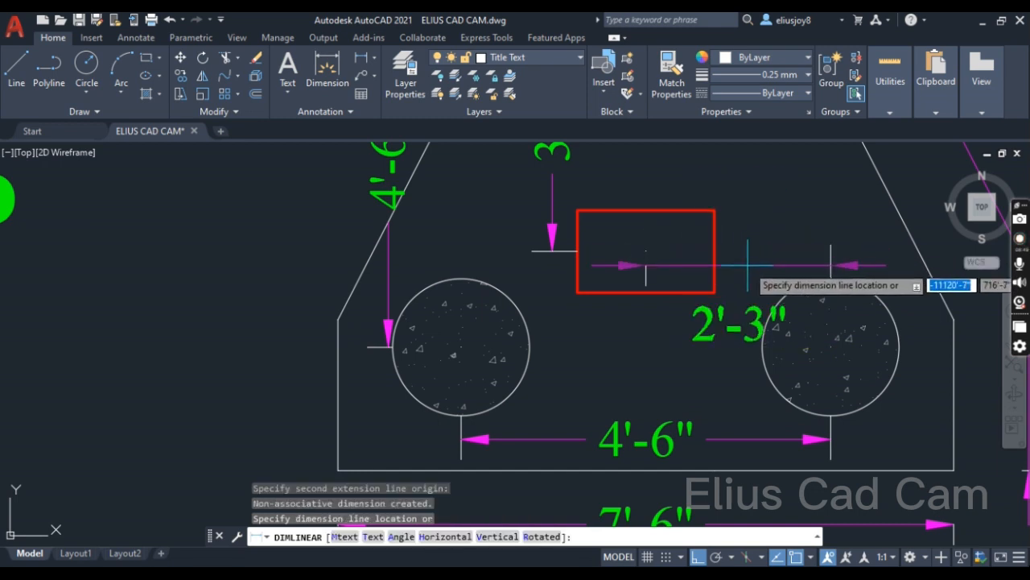
pyautogui.click(753, 325)
# - Move the text of the vertical dimension between the column and lower-right pile upward, clear of the pile circle, and deselect it
pyautogui.scroll(-4, 637, 348)
pyautogui.scroll(-2, 706, 338)
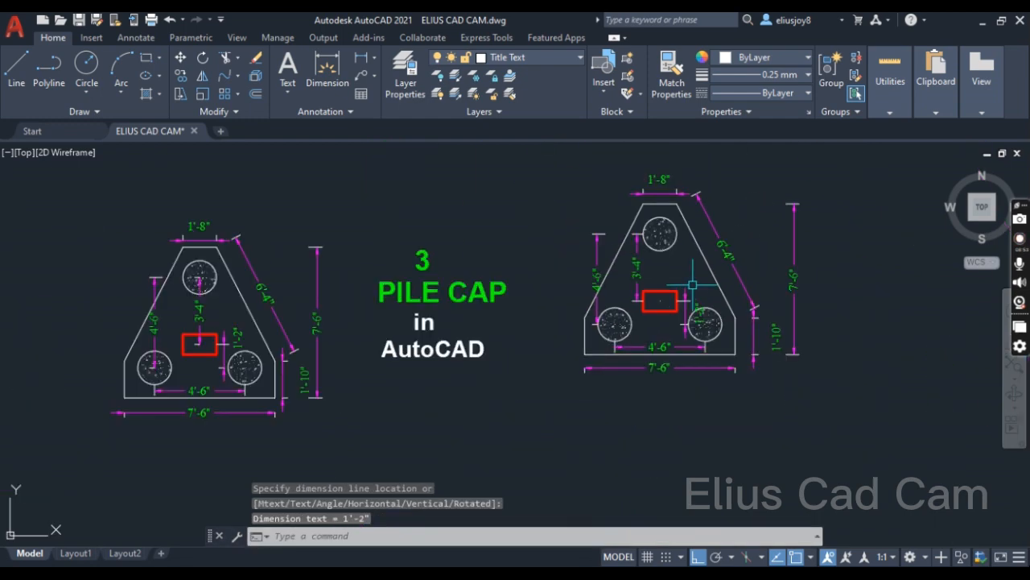
pyautogui.scroll(10, 706, 338)
pyautogui.click(705, 338)
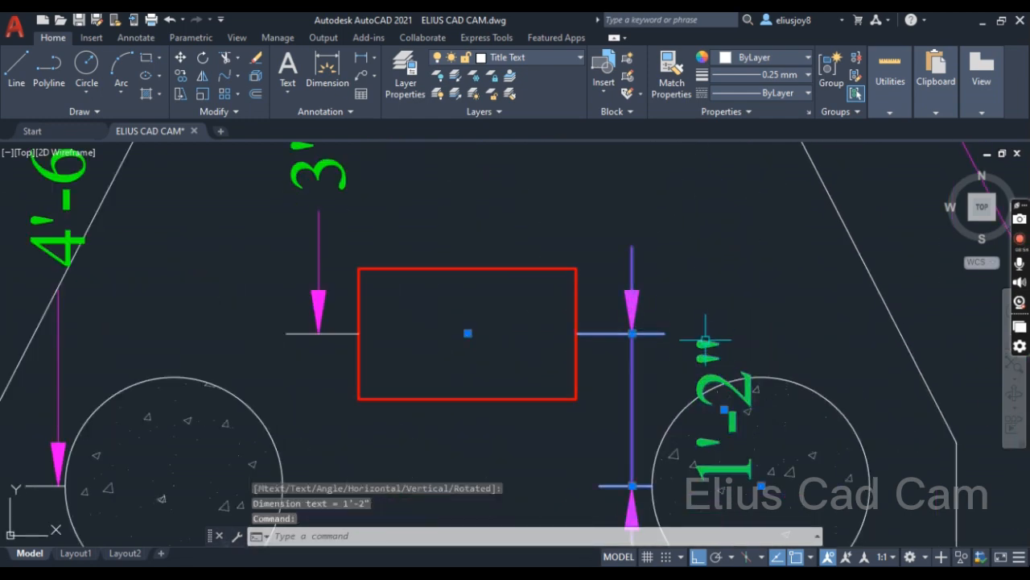
pyautogui.click(724, 409)
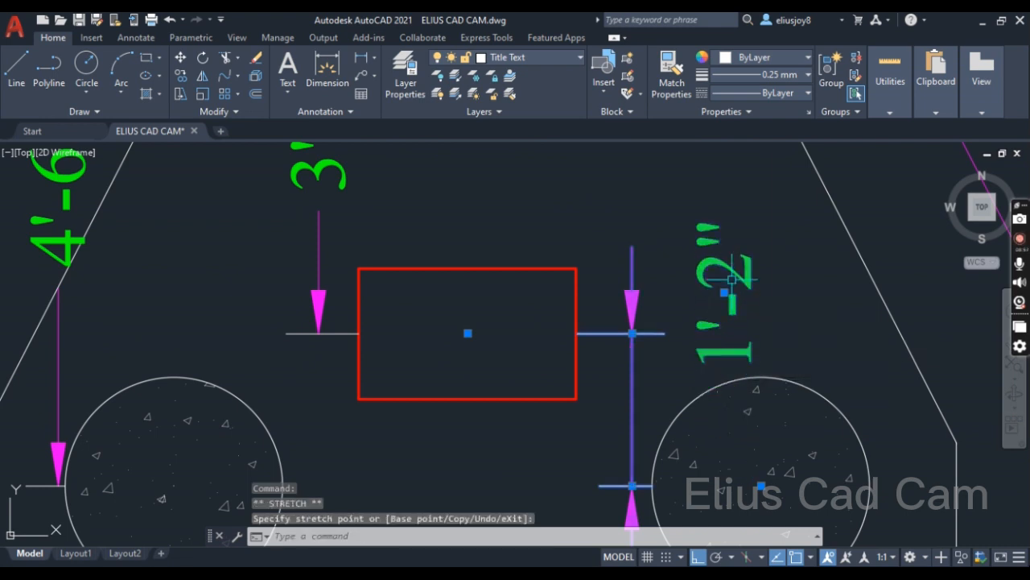
pyautogui.scroll(-8, 685, 346)
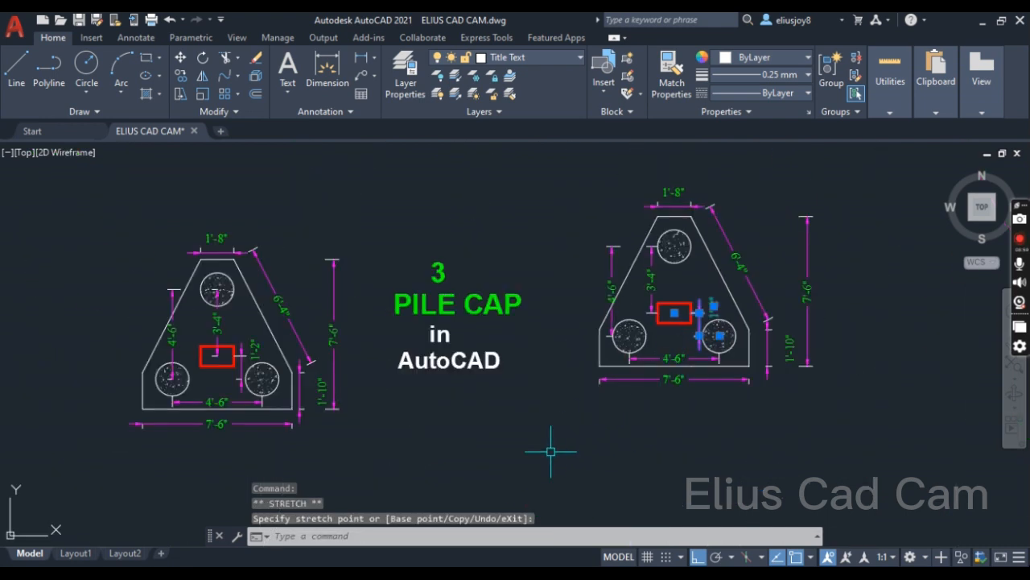
pyautogui.press('Escape')
pyautogui.press('Escape')
pyautogui.press('Escape')
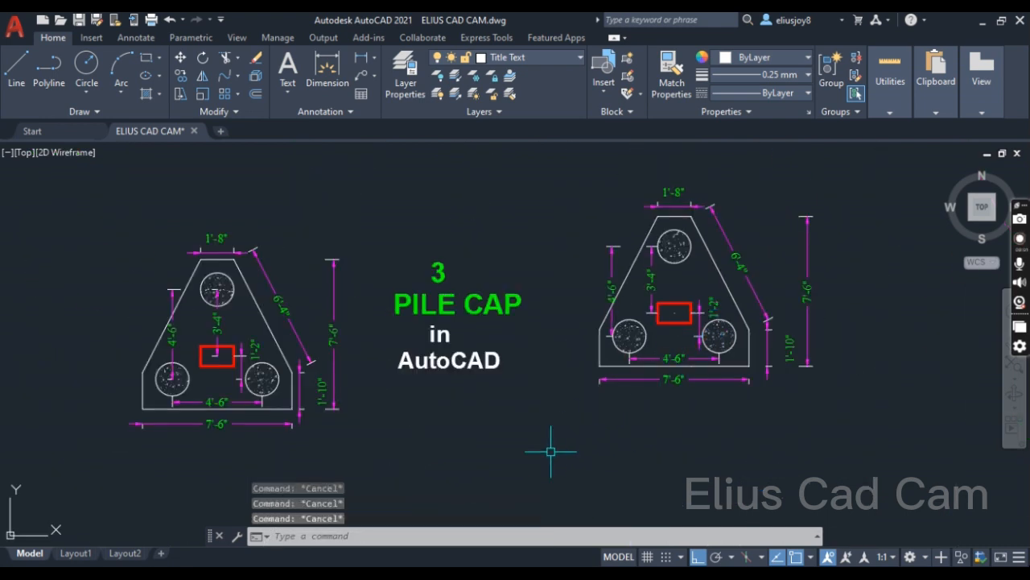
# - Compare the fully dimensioned new pile cap plan with the reference plan
pyautogui.scroll(2, 588, 278)
pyautogui.scroll(-2, 537, 359)
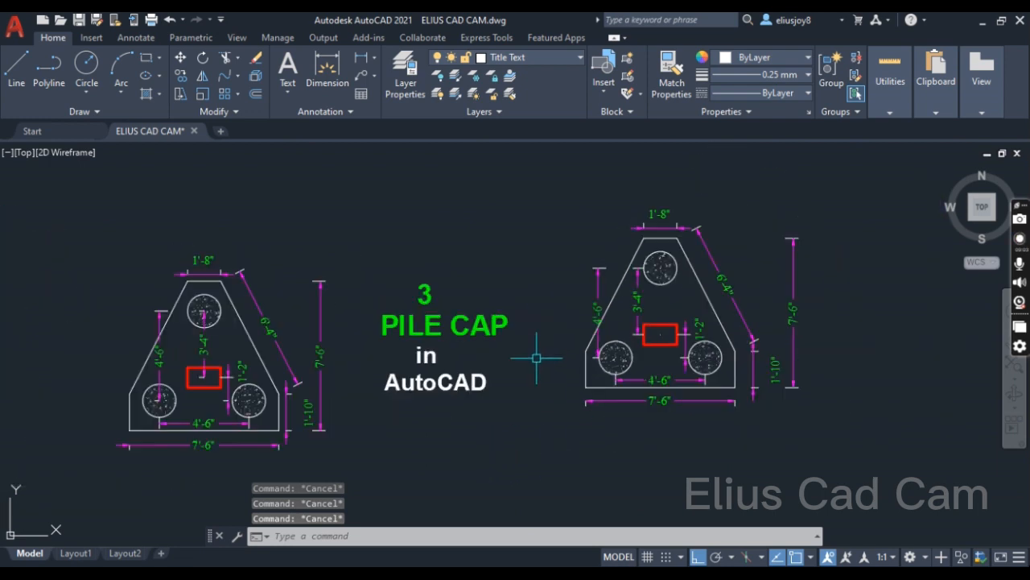
pyautogui.scroll(-2, 533, 401)
pyautogui.scroll(2, 631, 346)
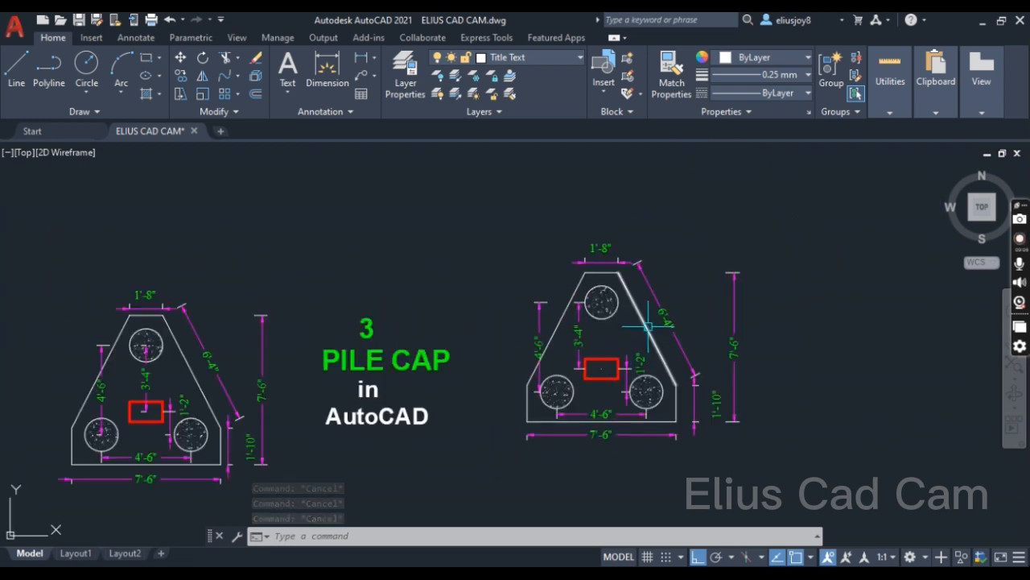
pyautogui.scroll(-2, 531, 387)
pyautogui.scroll(2, 321, 364)
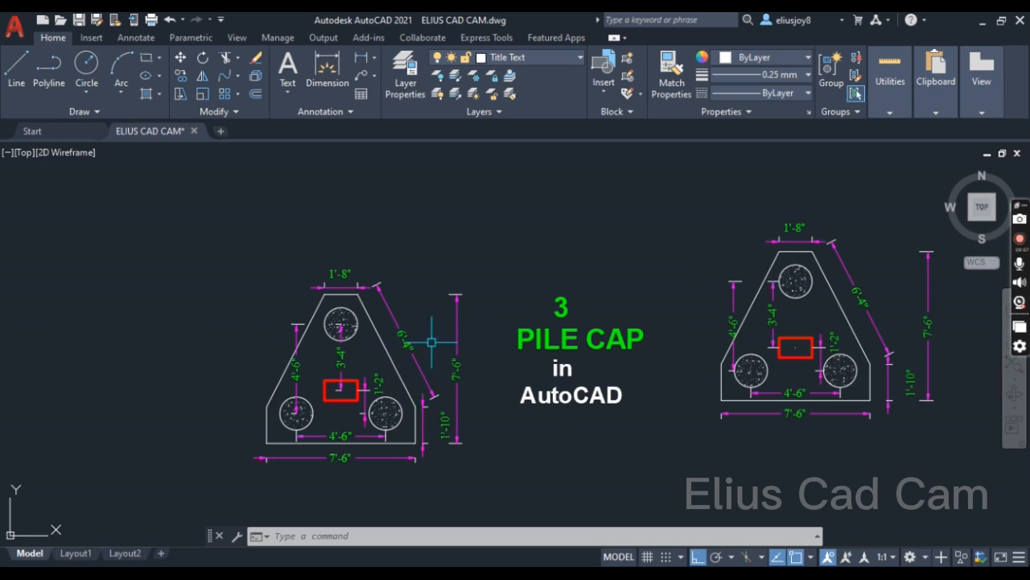
pyautogui.scroll(-2, 432, 355)
pyautogui.scroll(2, 767, 349)
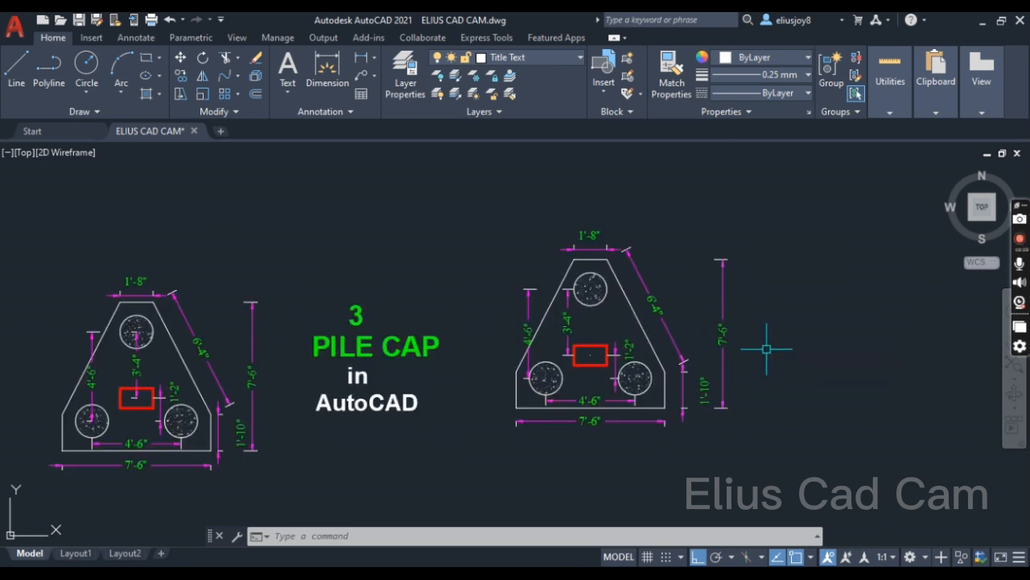
pyautogui.scroll(-2, 610, 353)
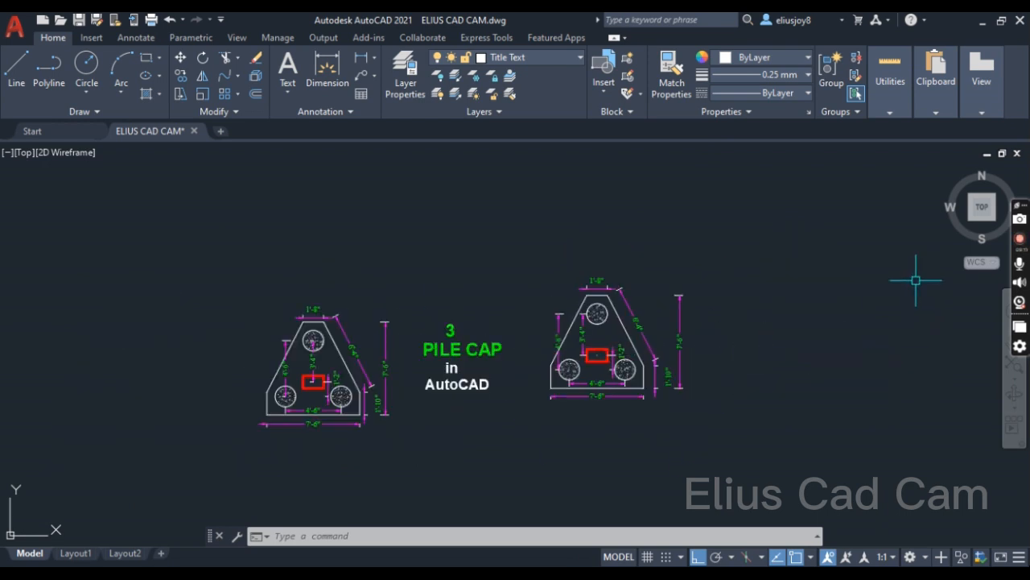